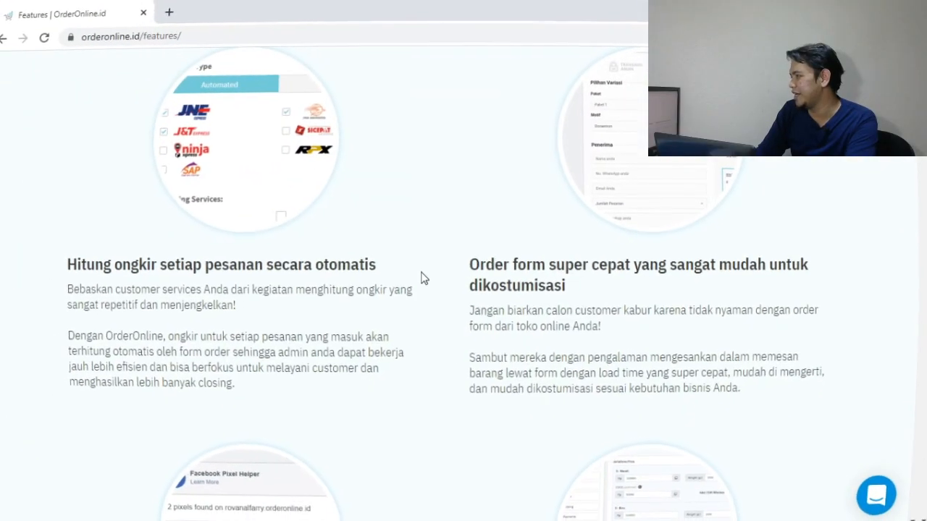
# - Read the Form Order descriptions on the features page, from automatic shipping cost calculation to coupons
pyautogui.scroll(-2, 428, 260)
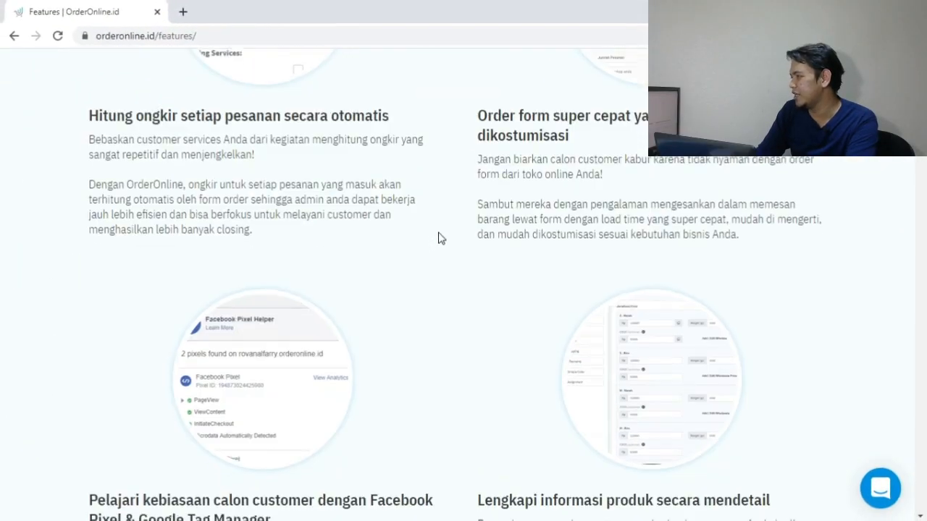
pyautogui.scroll(-4, 438, 238)
pyautogui.scroll(2, 440, 239)
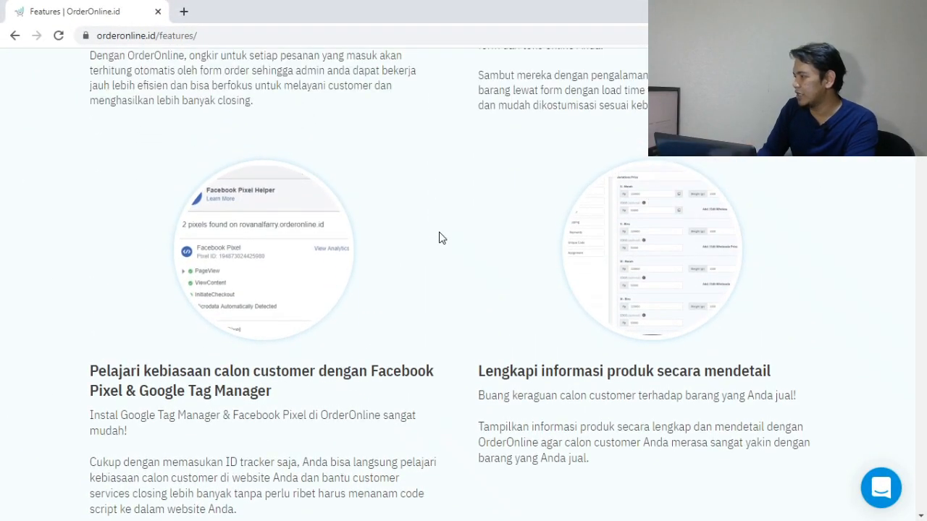
pyautogui.scroll(-1, 439, 237)
pyautogui.scroll(5, 439, 237)
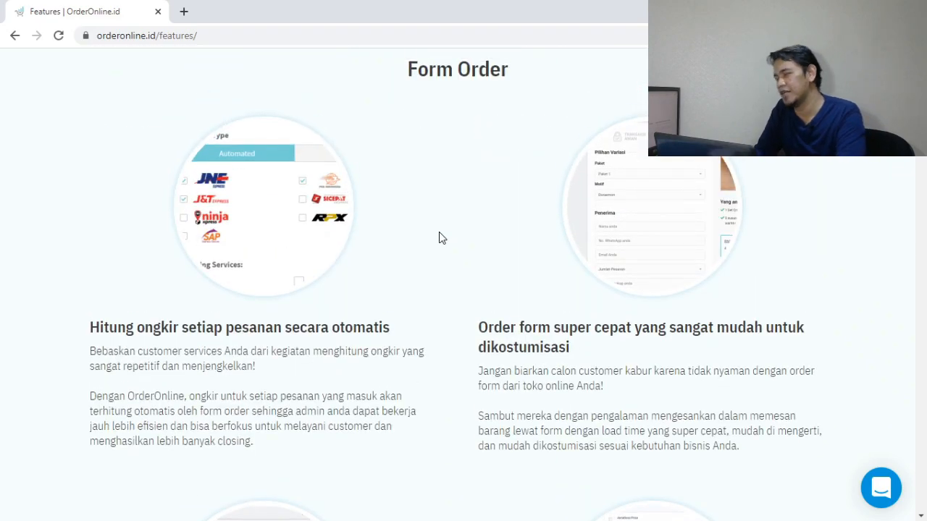
pyautogui.scroll(-6, 439, 238)
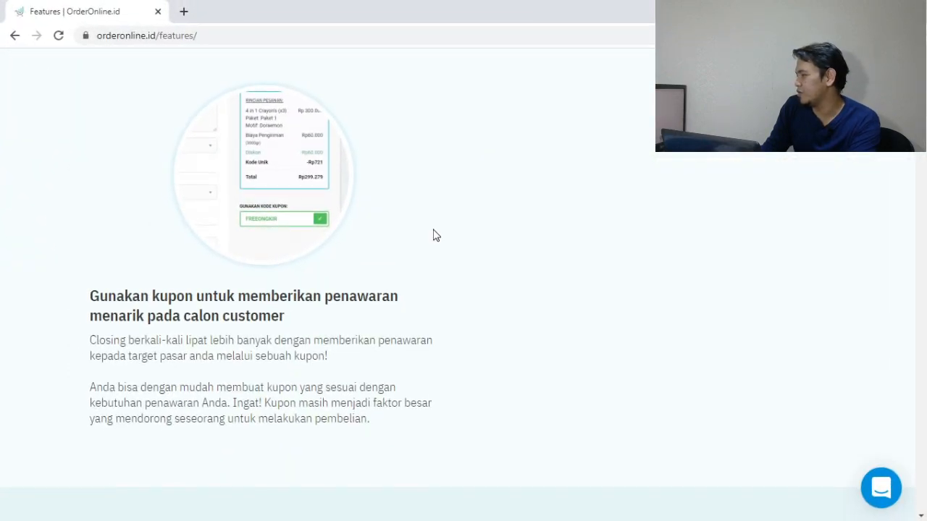
pyautogui.scroll(-1, 452, 202)
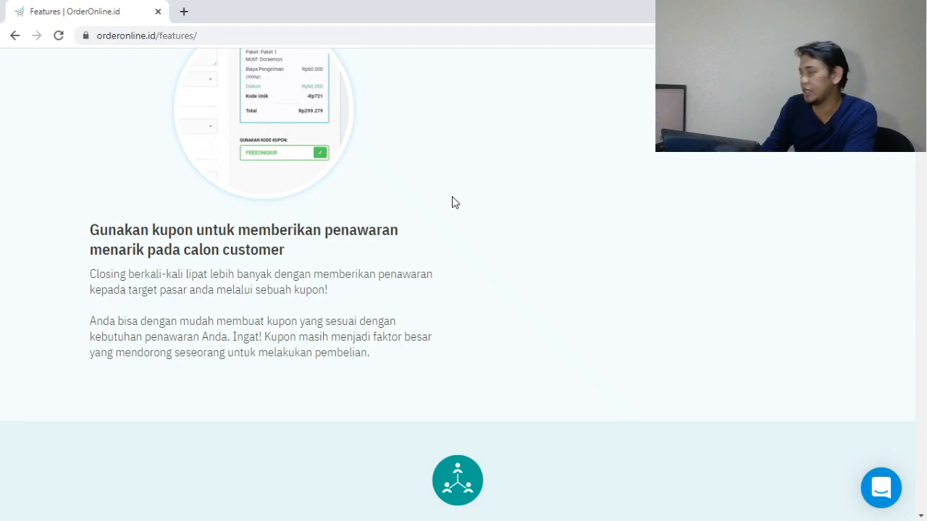
# - Read the Team & Order Management and Inventory Management sections of the features page
pyautogui.scroll(-5, 452, 196)
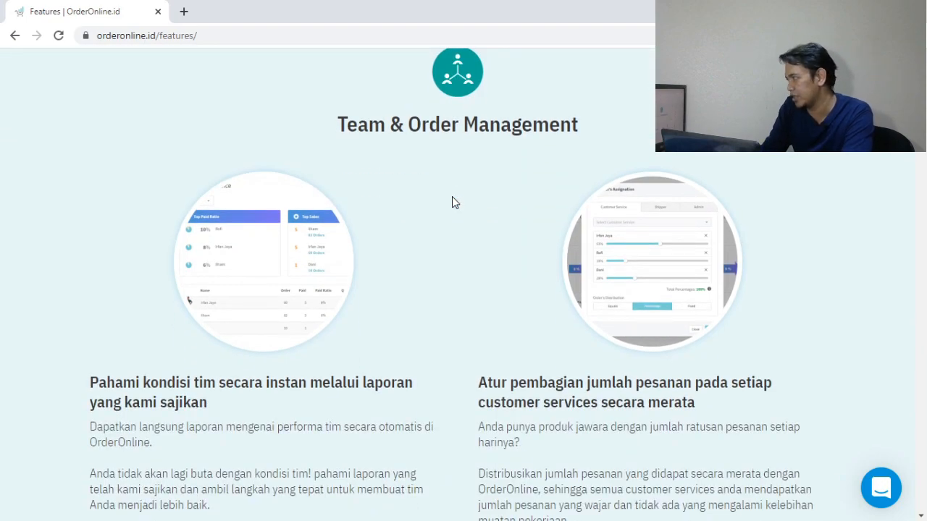
pyautogui.scroll(2, 452, 196)
pyautogui.scroll(-2, 452, 196)
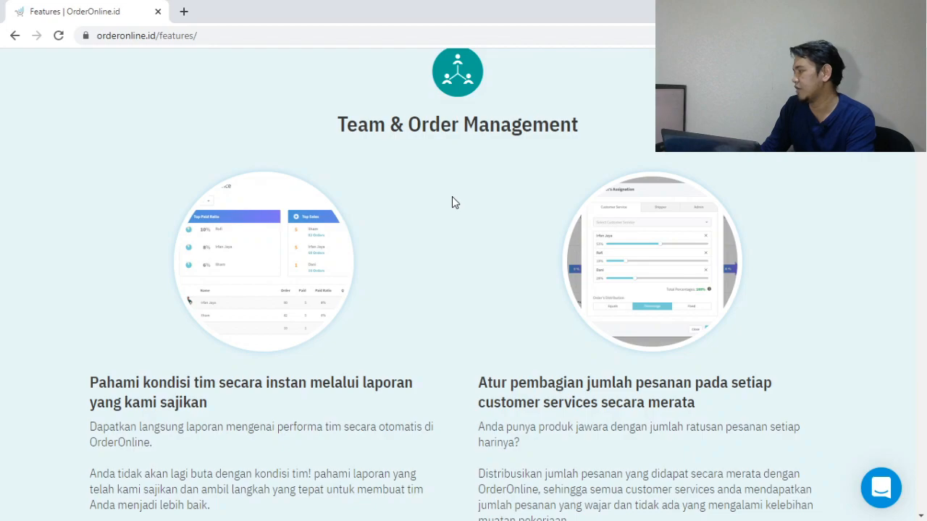
pyautogui.scroll(-10, 452, 196)
pyautogui.scroll(-1, 465, 224)
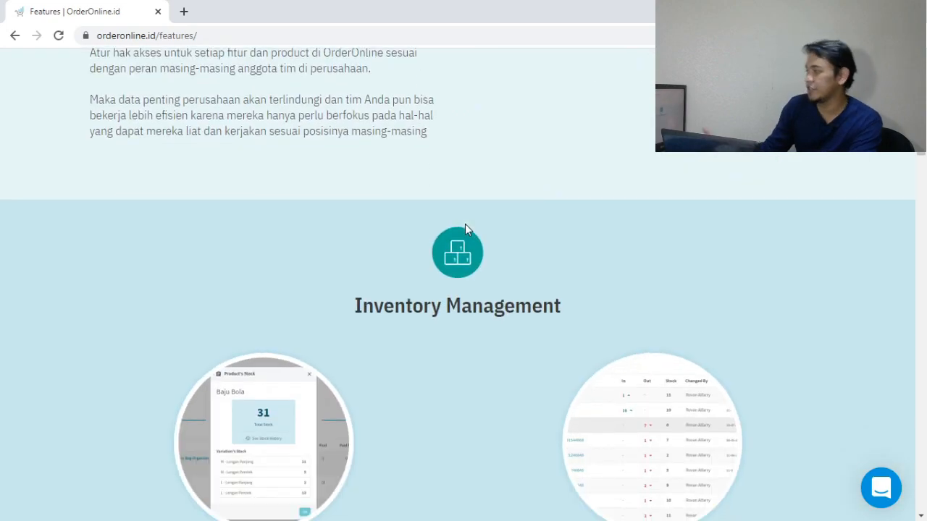
pyautogui.scroll(-1, 465, 224)
pyautogui.scroll(-1, 385, 241)
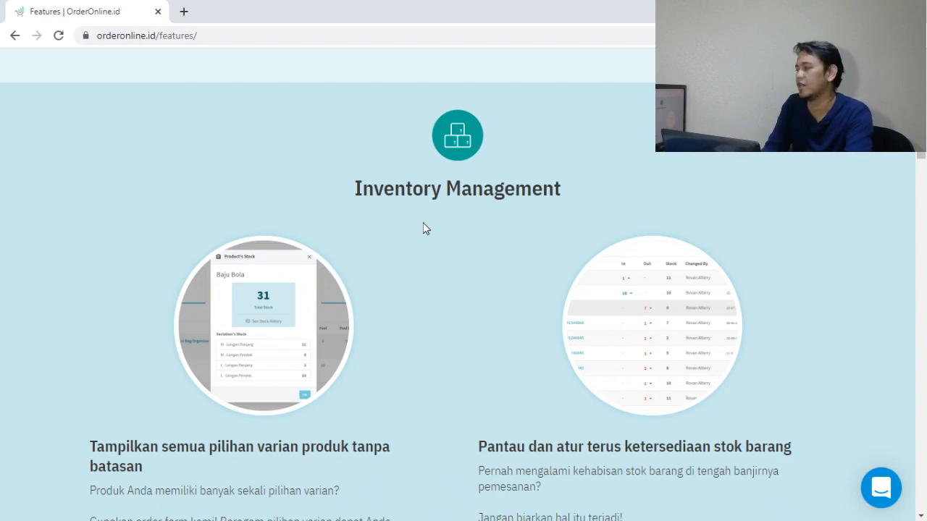
pyautogui.scroll(-10, 423, 223)
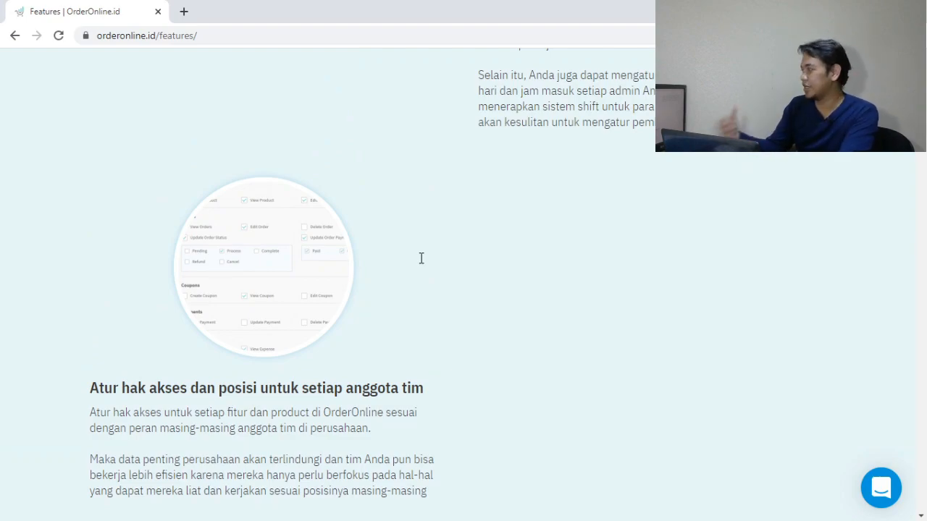
# - Open the pricing page and compare the Personal, Professional and Business plans for the 6-month term
pyautogui.scroll(15, 586, 281)
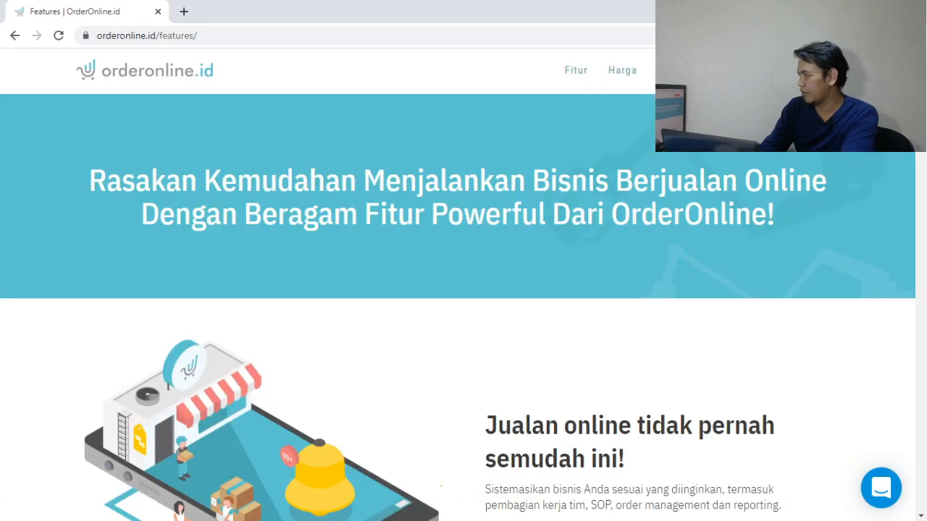
pyautogui.click(637, 69)
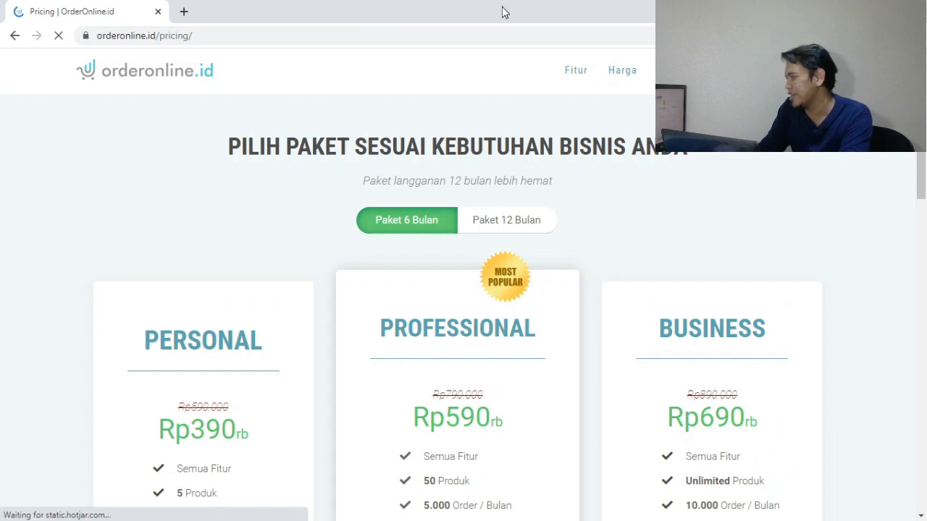
pyautogui.scroll(-1, 590, 132)
pyautogui.scroll(-1, 614, 107)
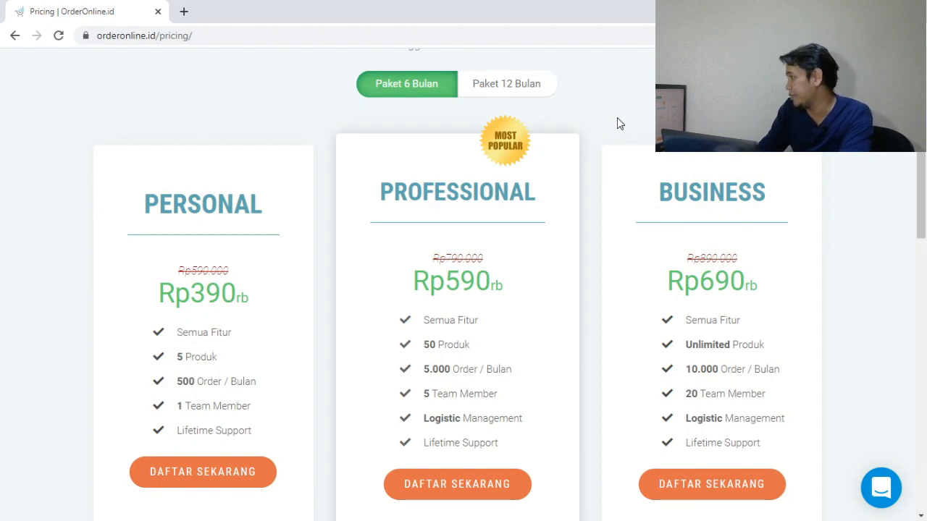
pyautogui.scroll(-1, 595, 121)
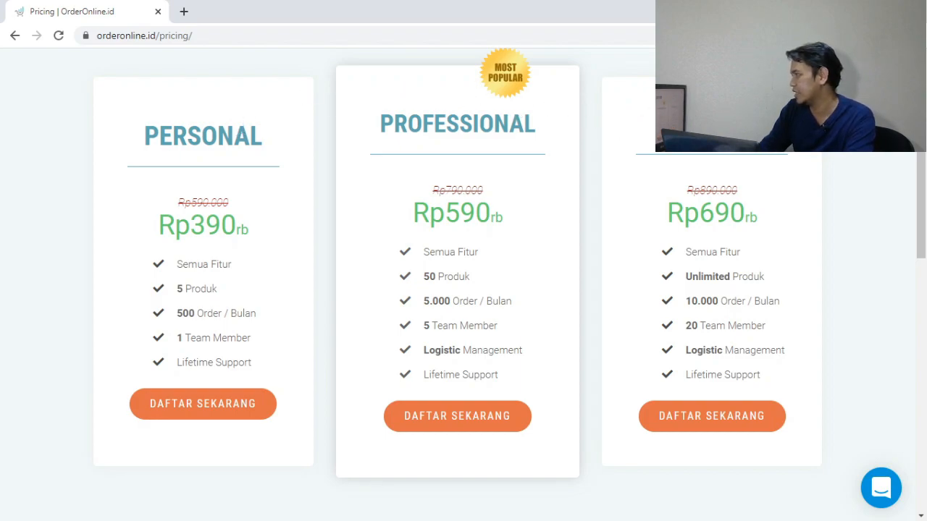
pyautogui.scroll(1, 647, 156)
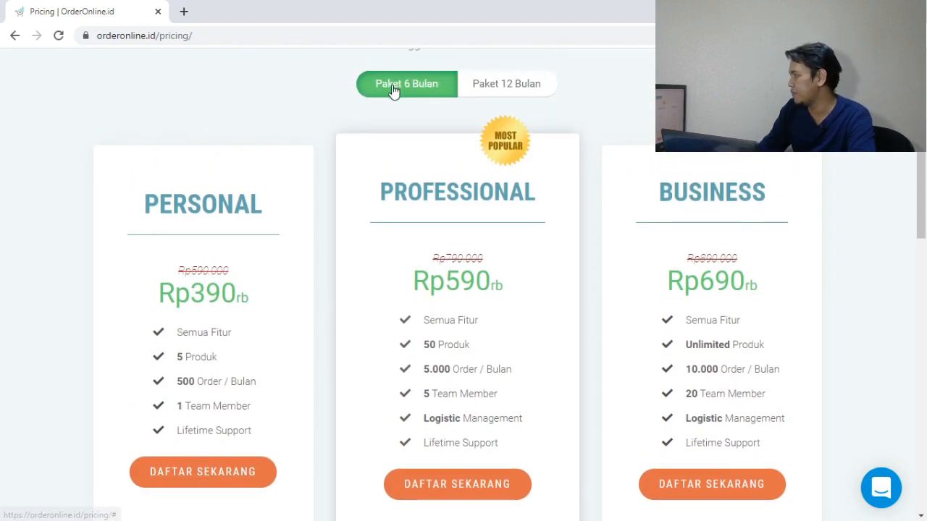
pyautogui.scroll(-1, 594, 153)
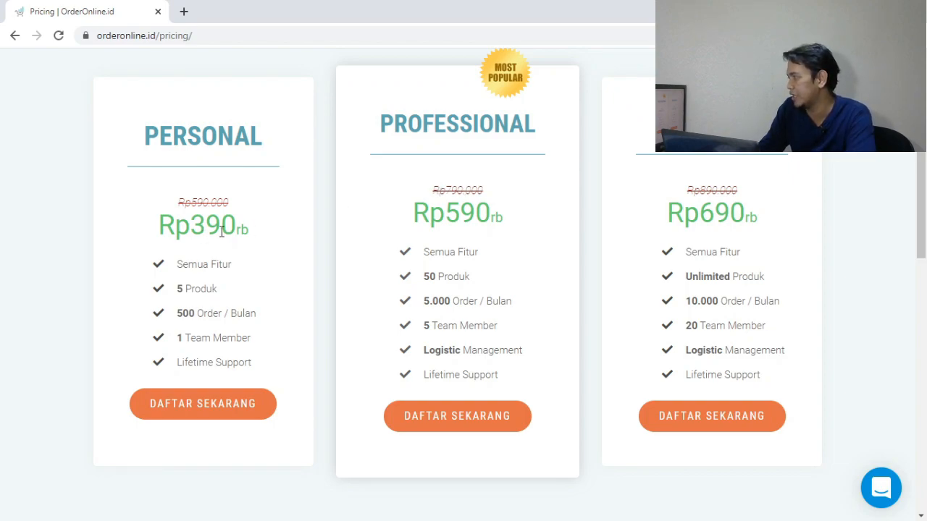
# - Examine the Professional plan's price, product allowance and monthly order limit
pyautogui.doubleClick(490, 216)
pyautogui.click(492, 214)
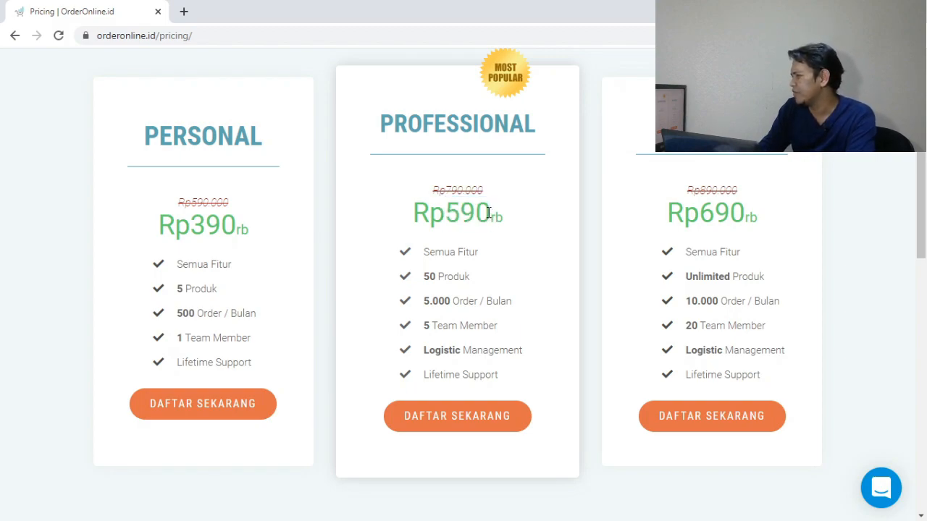
pyautogui.doubleClick(432, 276)
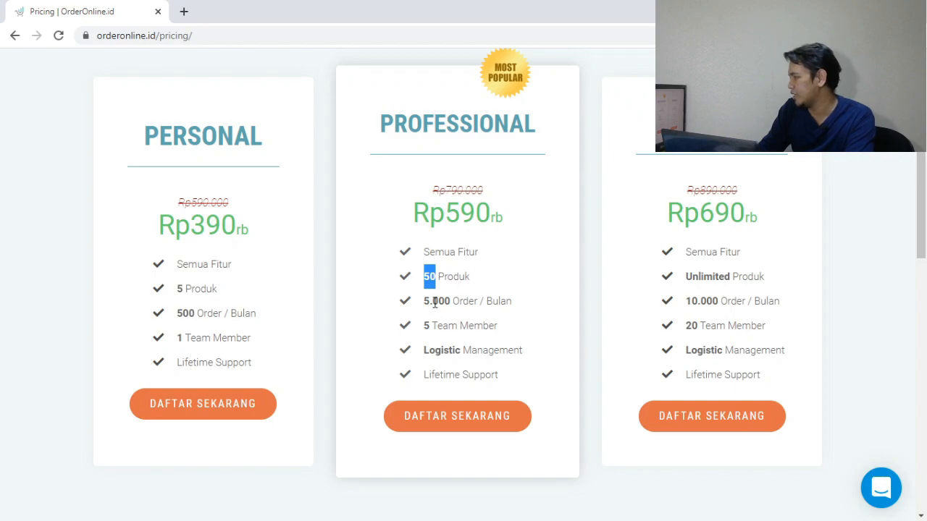
pyautogui.moveTo(424, 301); pyautogui.dragTo(478, 301)
pyautogui.click(478, 300)
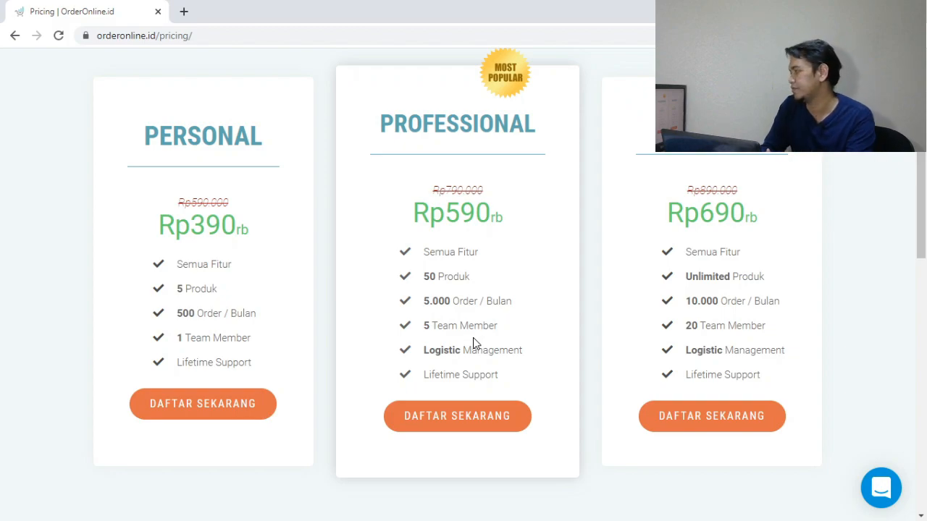
pyautogui.scroll(2, 616, 282)
pyautogui.scroll(-3, 620, 290)
pyautogui.scroll(2, 565, 206)
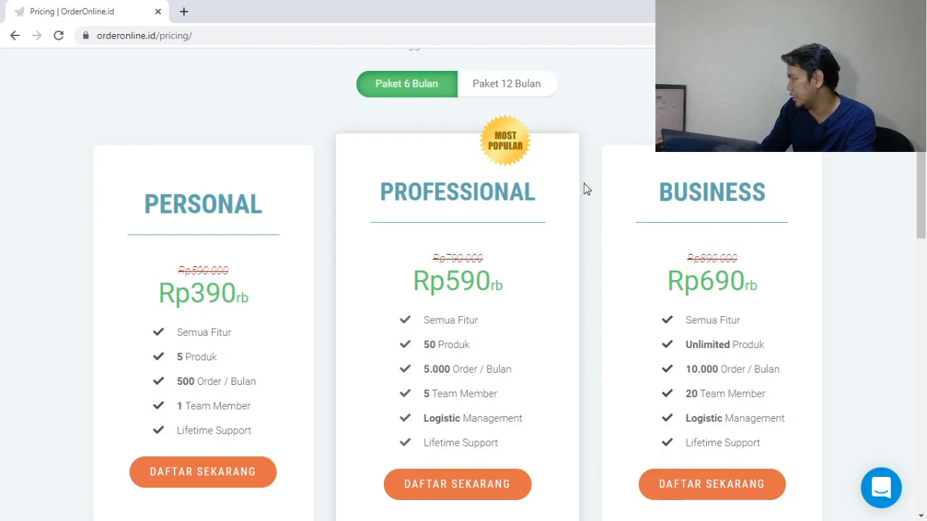
pyautogui.scroll(-1, 588, 189)
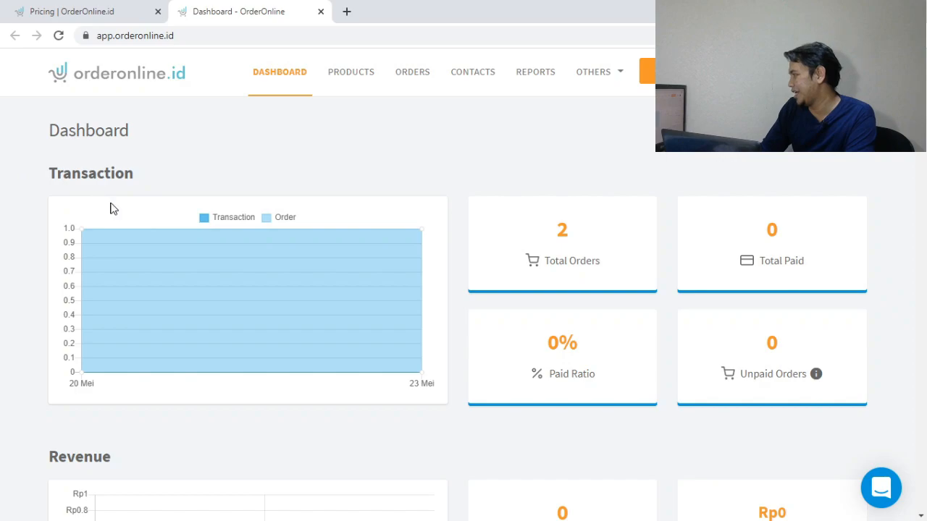
# - Review the Transaction and Revenue summaries on the OrderOnline dashboard
pyautogui.scroll(-2, 428, 152)
pyautogui.scroll(1, 445, 284)
pyautogui.scroll(1, 444, 283)
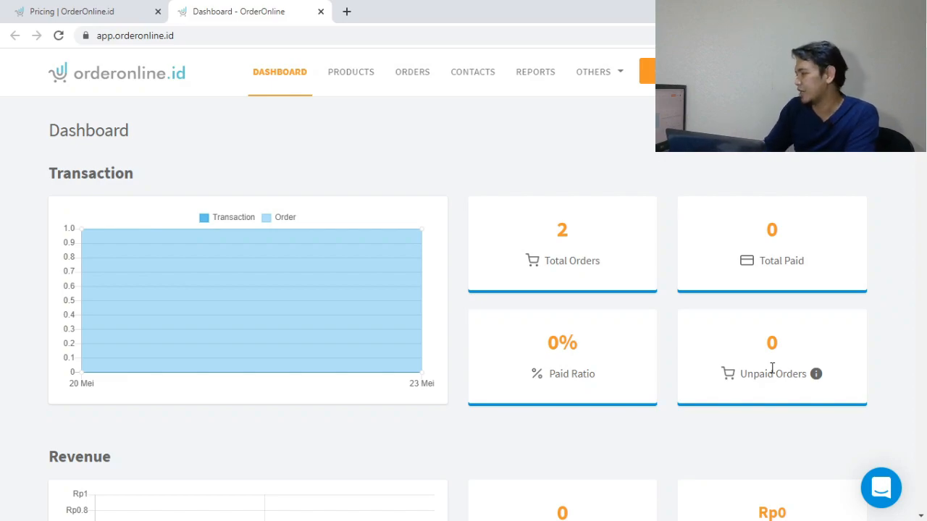
pyautogui.scroll(-4, 449, 344)
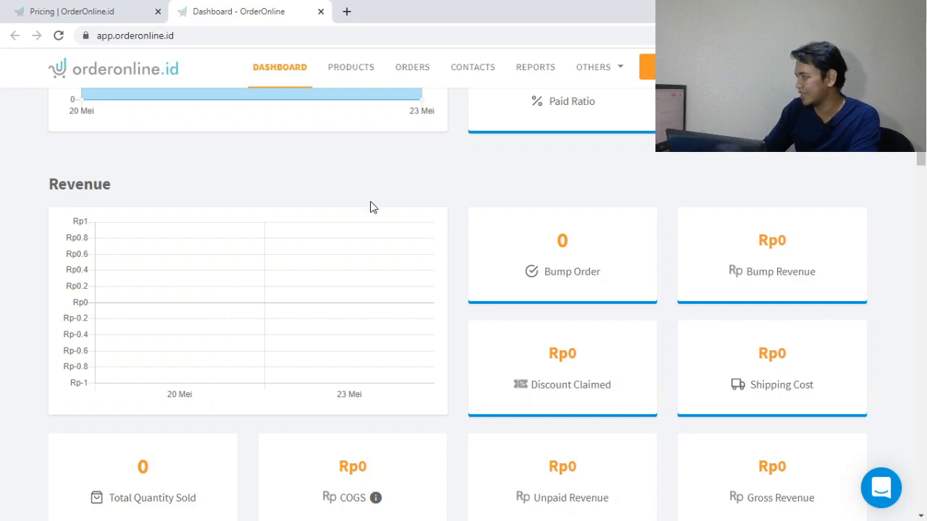
pyautogui.scroll(-1, 370, 207)
pyautogui.scroll(-14, 519, 226)
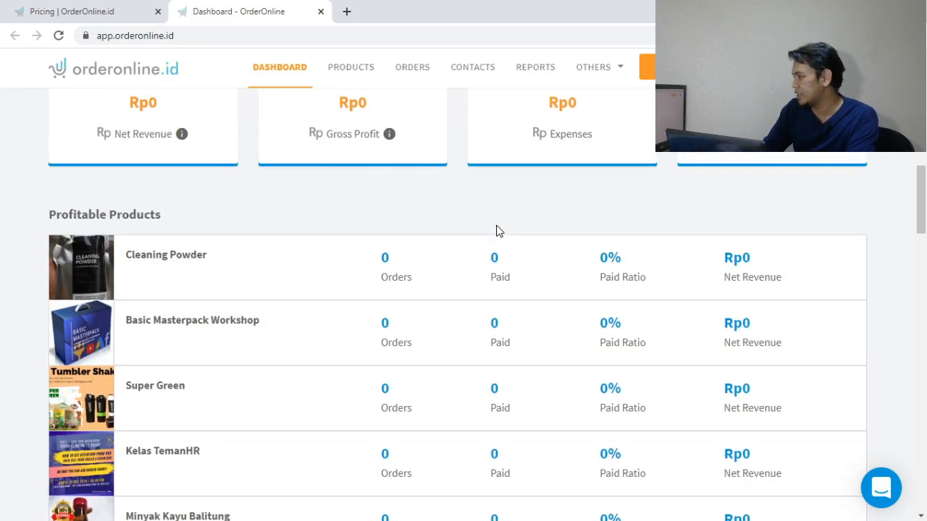
pyautogui.scroll(12, 398, 340)
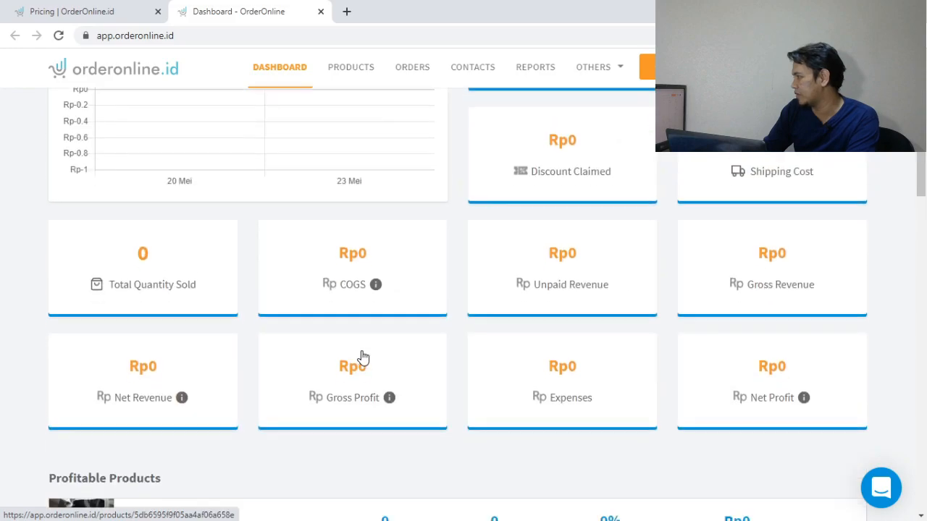
# - Examine the Profitable Products and High Demand Products lists on the dashboard
pyautogui.scroll(-7, 367, 358)
pyautogui.scroll(2, 363, 357)
pyautogui.scroll(4, 363, 357)
pyautogui.scroll(-5, 362, 357)
pyautogui.scroll(4, 363, 356)
pyautogui.scroll(-2, 364, 356)
pyautogui.scroll(-20, 362, 357)
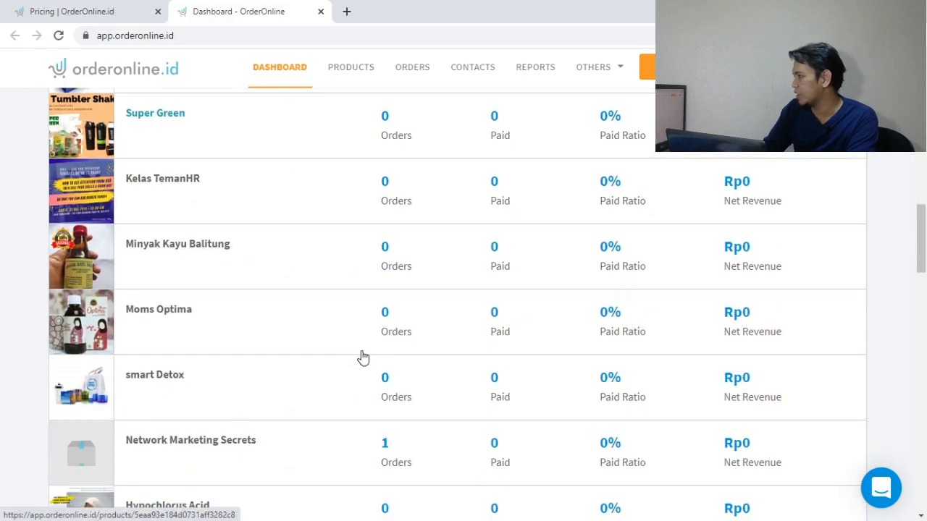
pyautogui.scroll(-10, 362, 358)
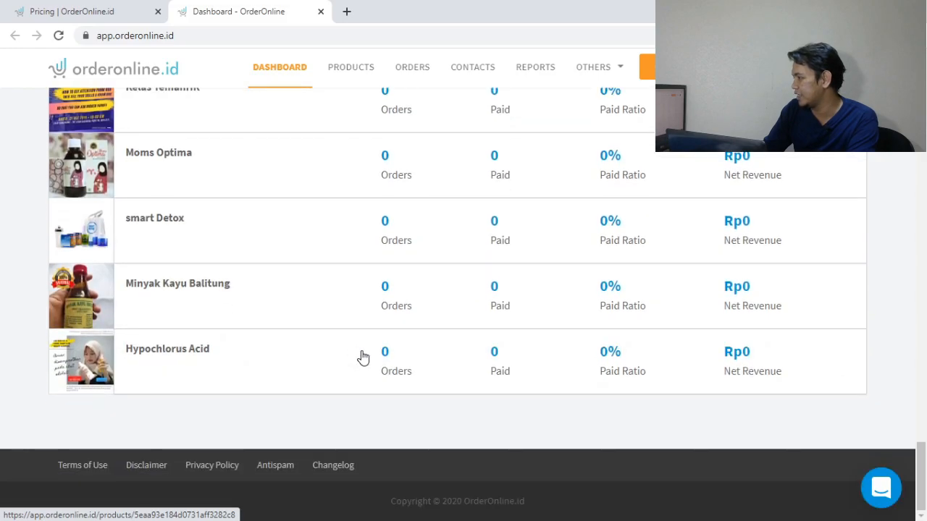
pyautogui.scroll(15, 363, 356)
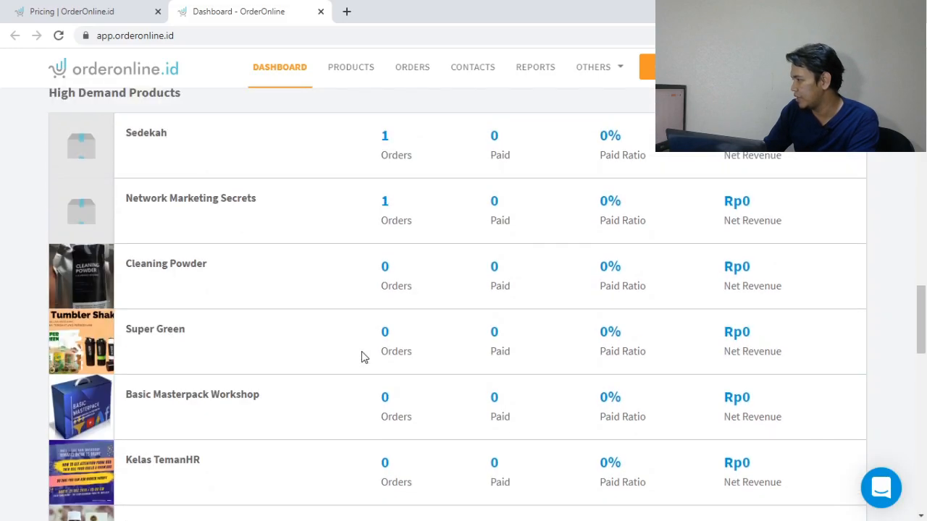
pyautogui.scroll(-6, 363, 357)
pyautogui.scroll(20, 363, 357)
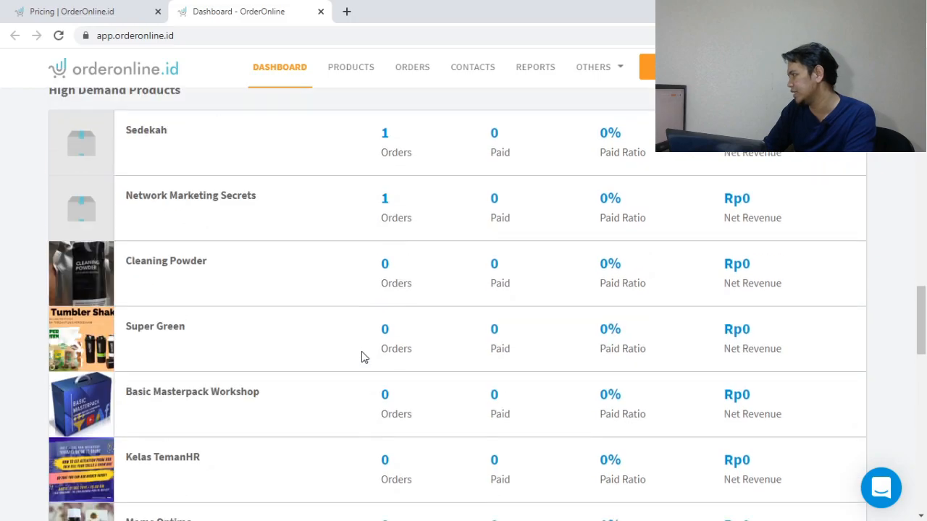
# - Start a new product and set its product name to Spirulina
pyautogui.scroll(1, 366, 356)
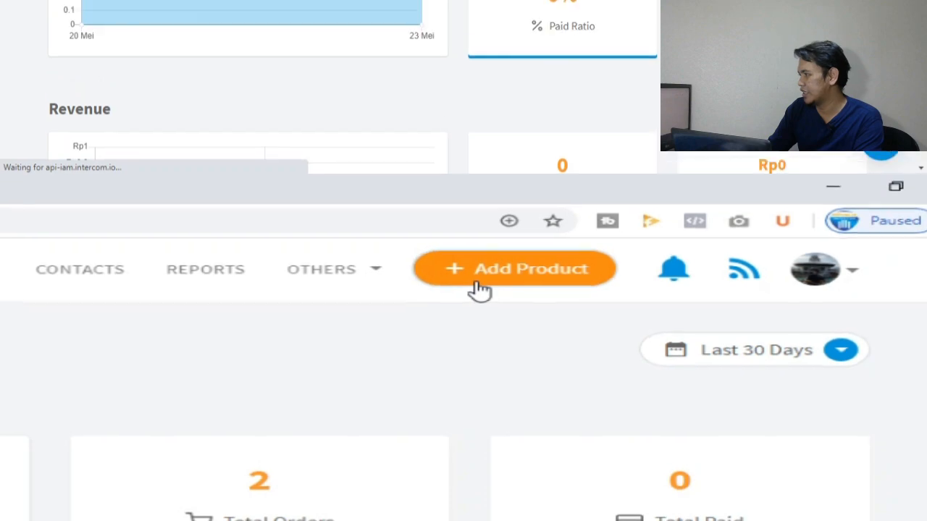
pyautogui.click(478, 185)
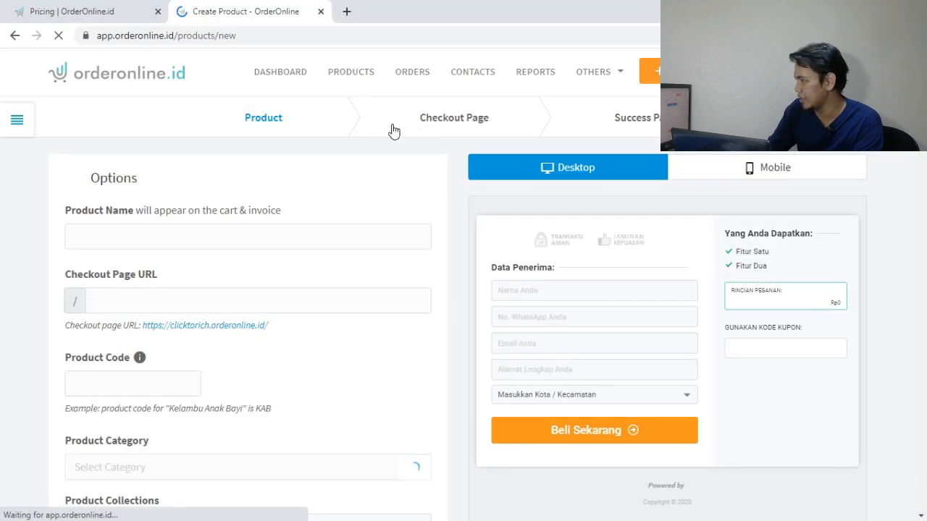
pyautogui.click(174, 239)
pyautogui.write('Cl')
pyautogui.press('BackSpace')
pyautogui.press('BackSpace')
pyautogui.write('Colsot')
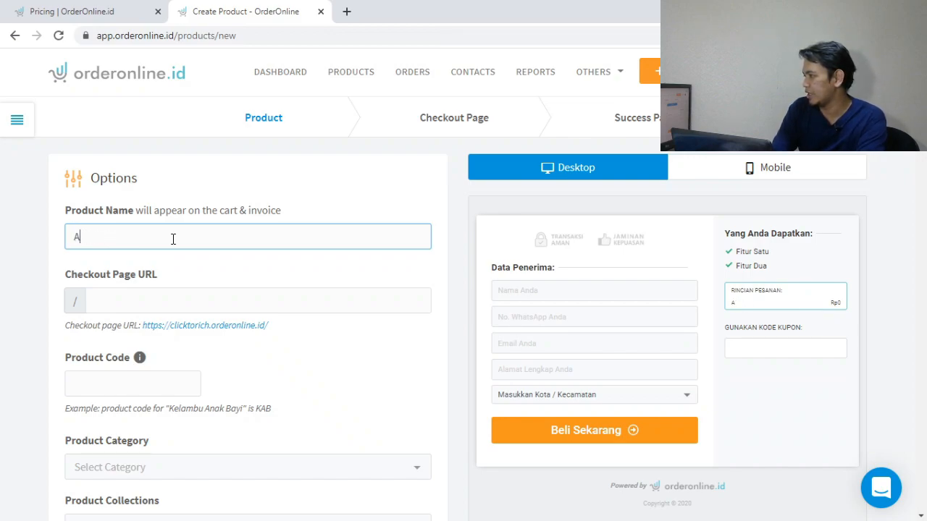
pyautogui.write('Spirulan')
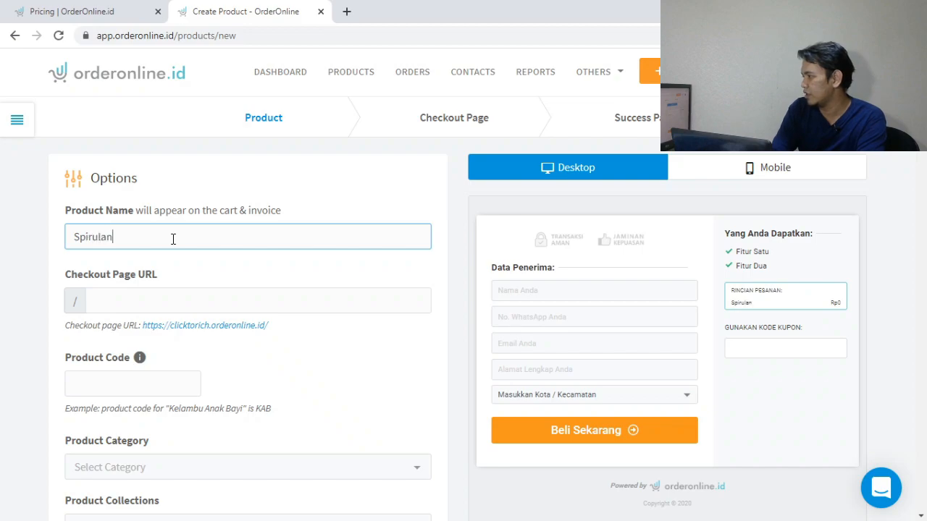
pyautogui.press('BackSpace')
pyautogui.press('BackSpace')
pyautogui.write('ina')
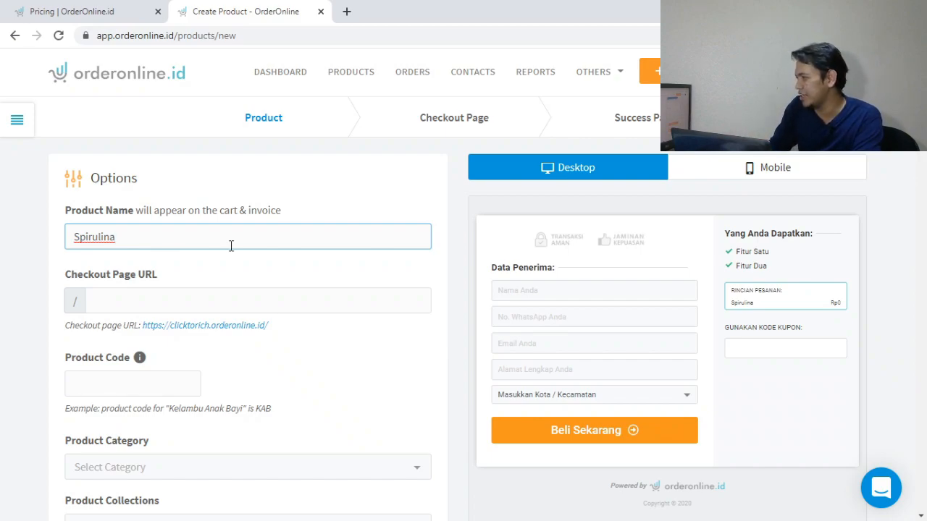
pyautogui.scroll(-1, 231, 246)
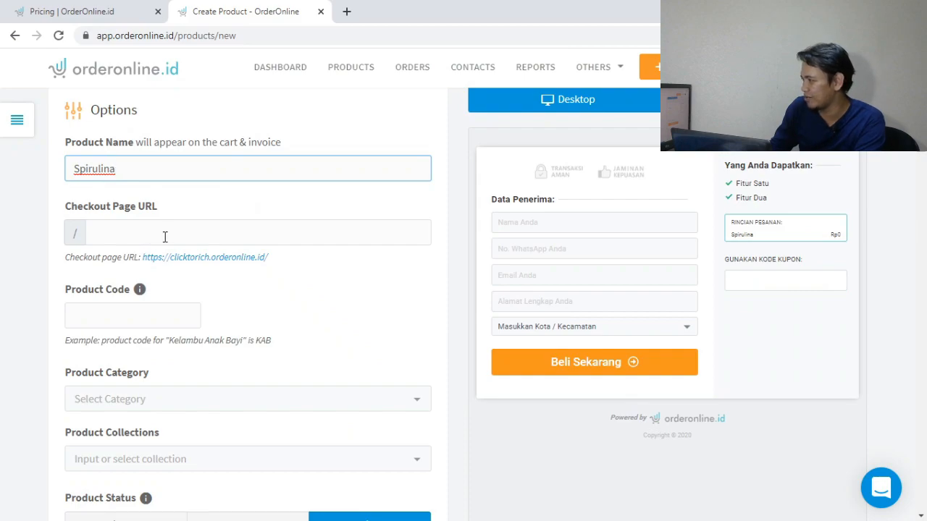
# - Set the checkout page URL to spirulina, and check the order form in the mobile and desktop previews
pyautogui.click(128, 310)
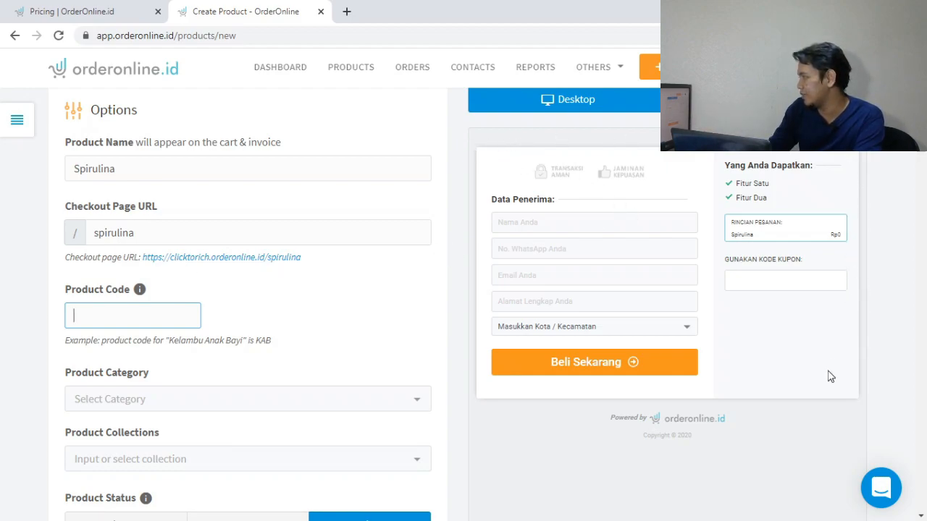
pyautogui.click(562, 100)
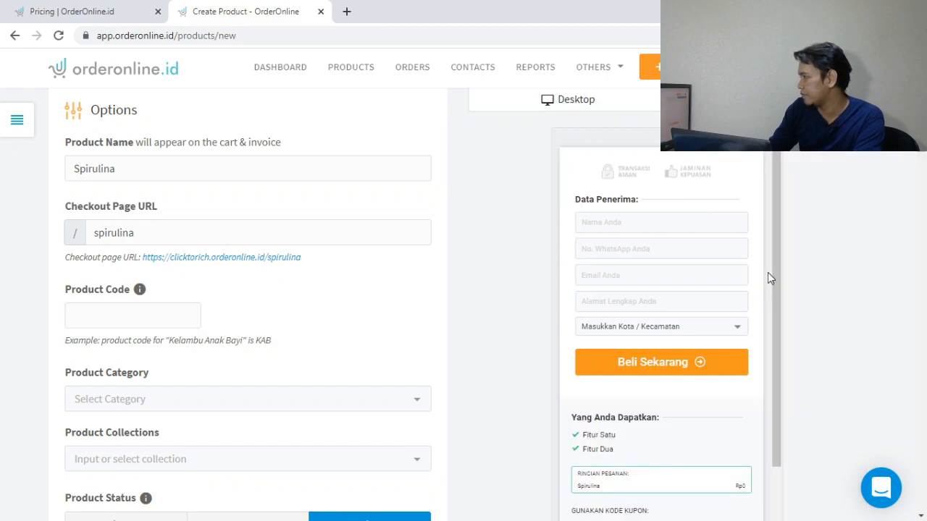
pyautogui.click(601, 109)
# - Set the product code to SPRLN
pyautogui.scroll(-2, 227, 198)
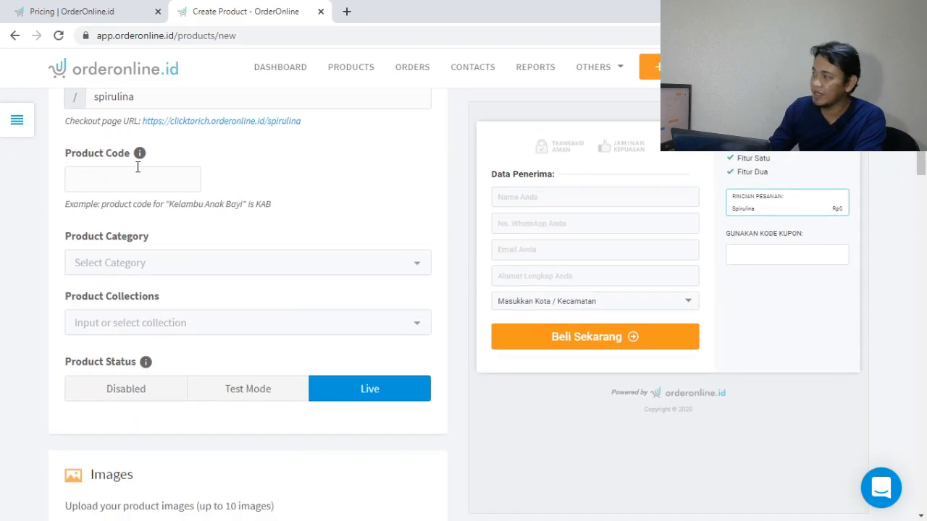
pyautogui.click(126, 176)
pyautogui.write('5001')
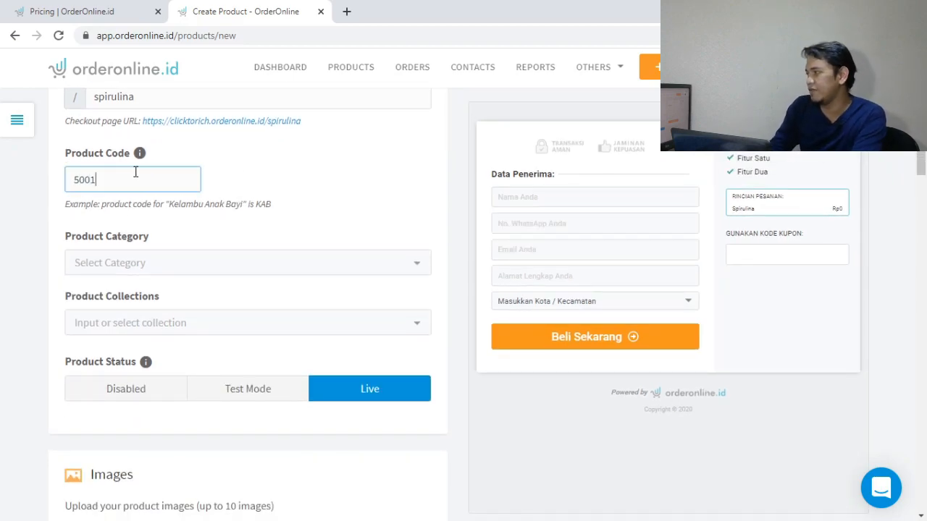
pyautogui.moveTo(175, 172); pyautogui.dragTo(65, 182)
pyautogui.scroll(2, 185, 203)
pyautogui.scroll(-1, 183, 214)
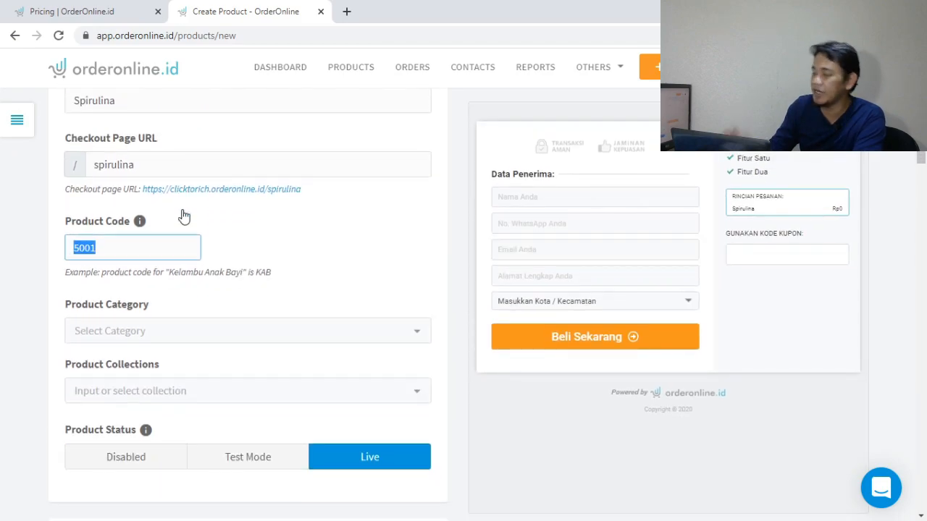
pyautogui.write('SPRLN')
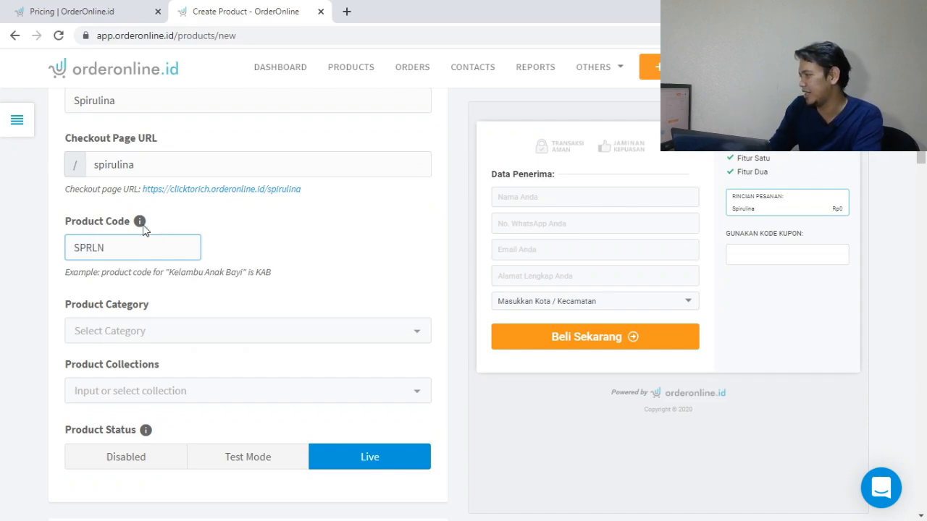
# - Set the product category to Kesehatan, with the subcategories Diet & Vitamin and Detox
pyautogui.scroll(-2, 164, 200)
pyautogui.click(179, 195)
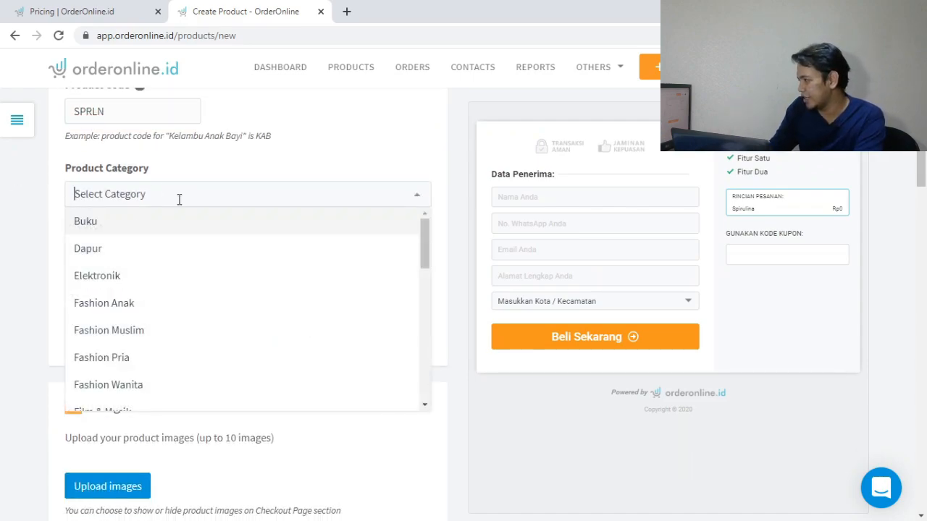
pyautogui.scroll(-2, 193, 281)
pyautogui.scroll(-2, 194, 283)
pyautogui.click(131, 309)
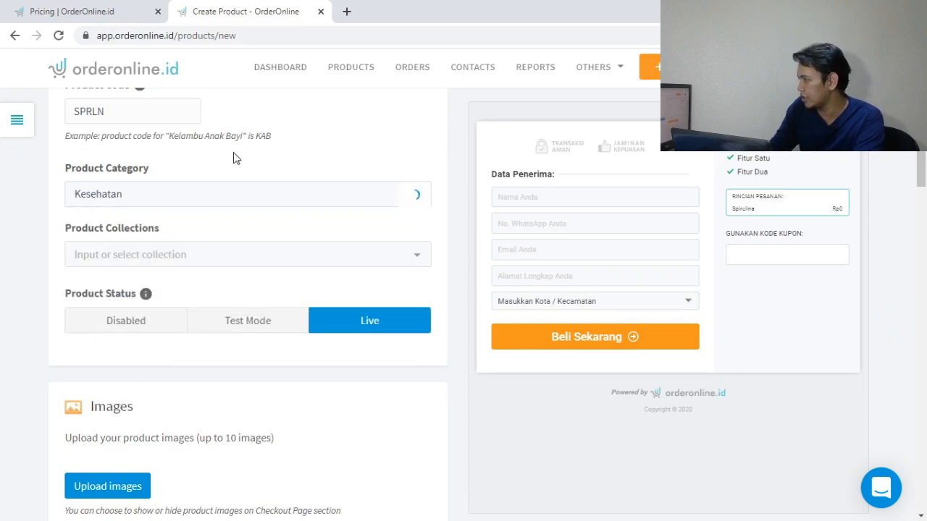
pyautogui.scroll(-1, 234, 155)
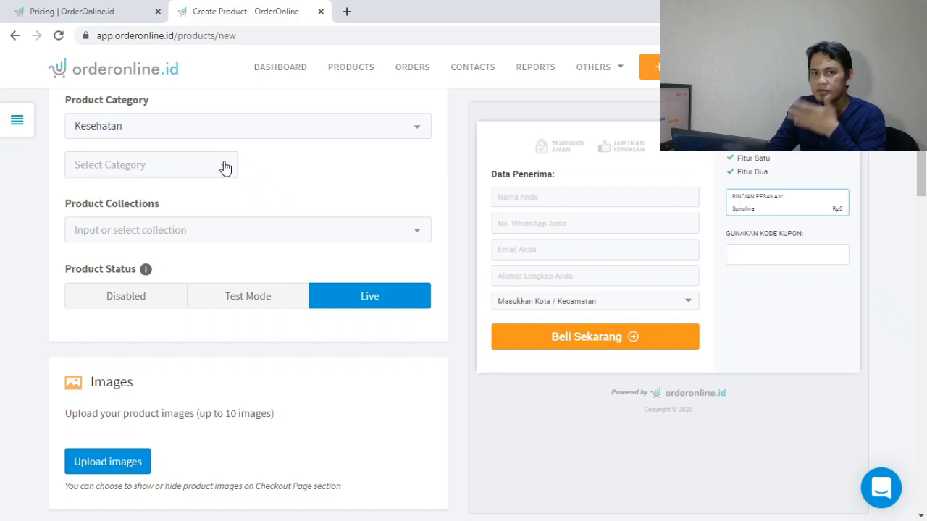
pyautogui.click(225, 167)
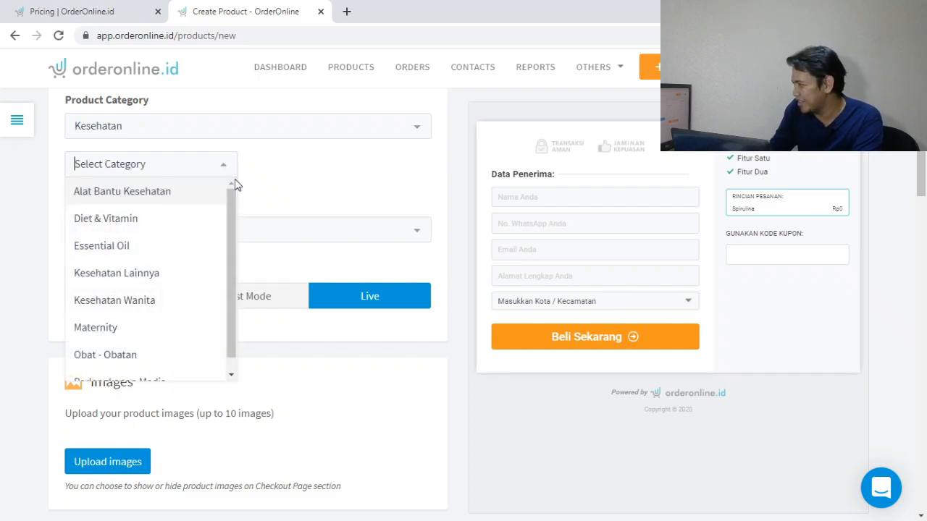
pyautogui.click(178, 218)
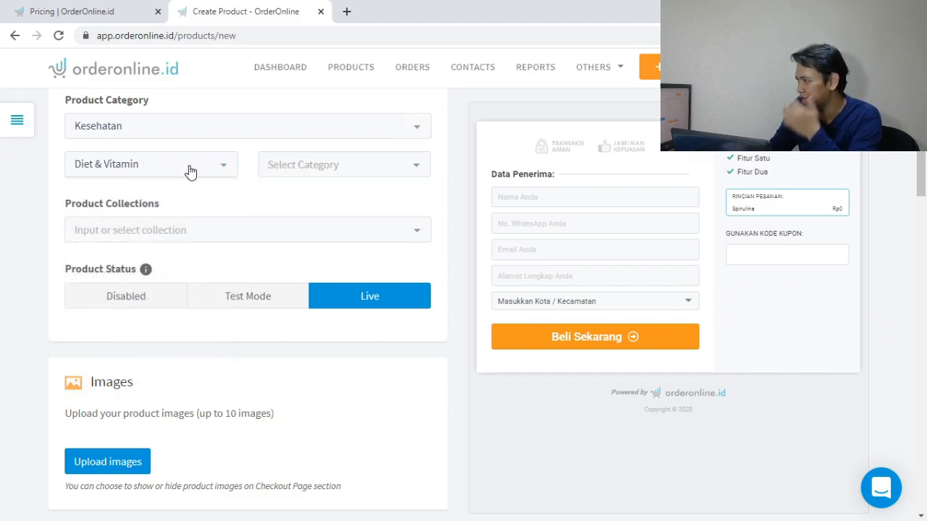
pyautogui.click(310, 174)
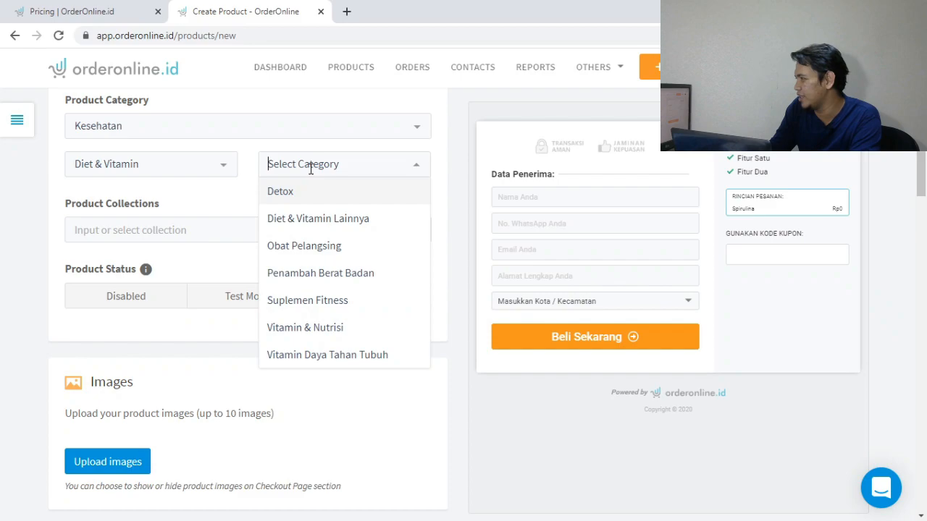
pyautogui.click(306, 192)
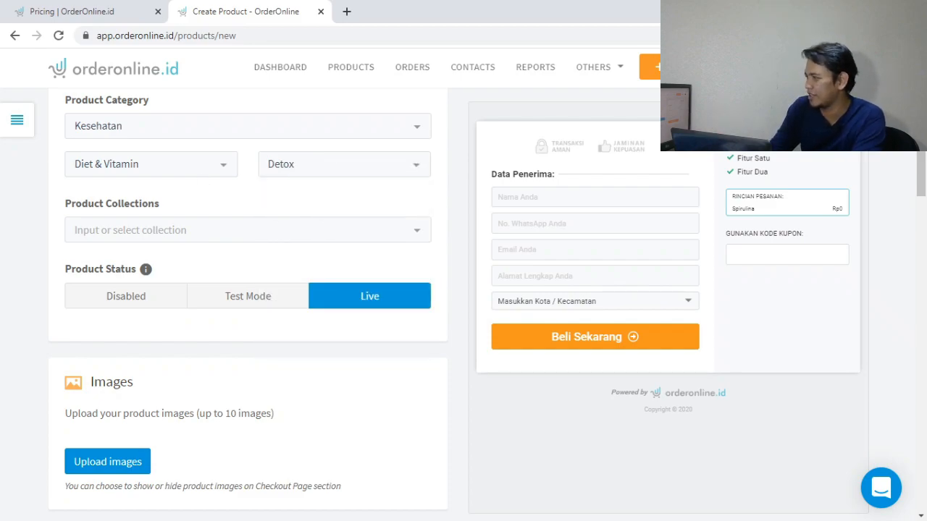
# - Try the Test Mode and Disabled product statuses, and return the status to Live
pyautogui.scroll(2, 62, 190)
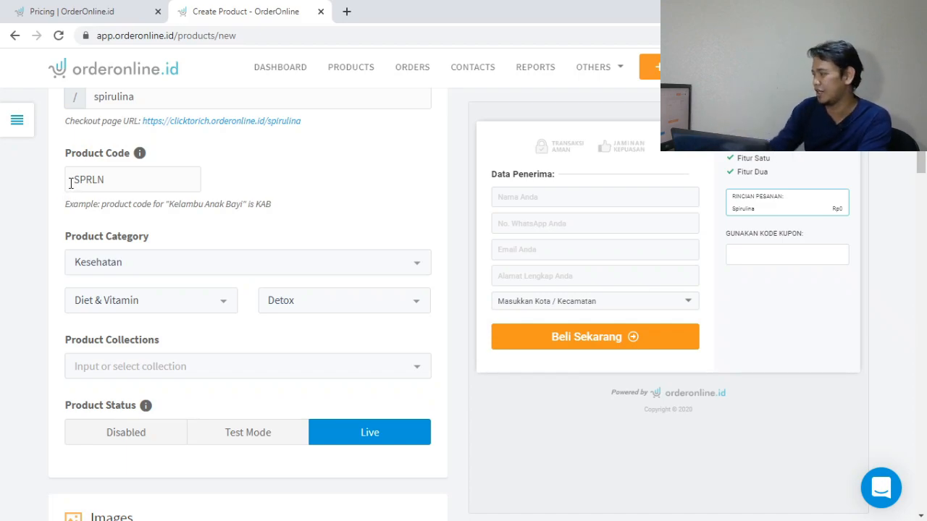
pyautogui.scroll(-2, 141, 198)
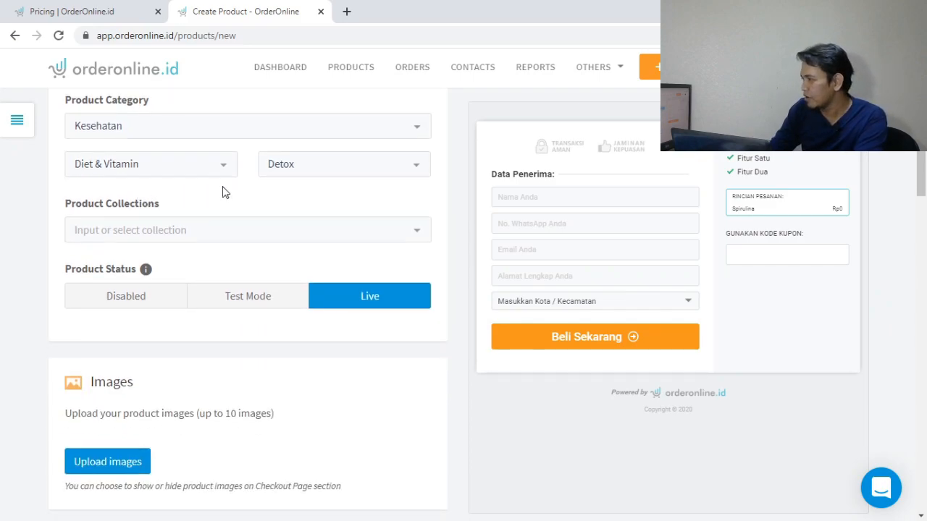
pyautogui.scroll(-2, 223, 194)
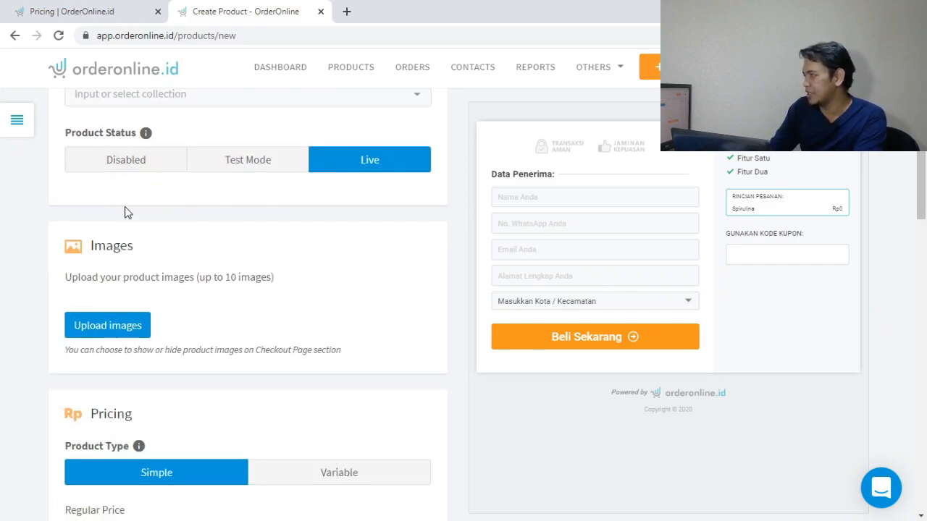
pyautogui.click(280, 162)
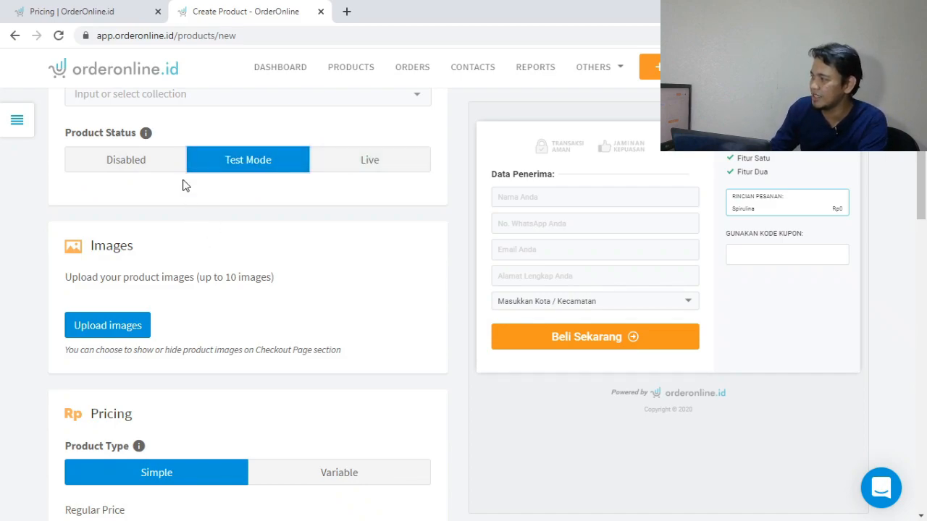
pyautogui.click(125, 162)
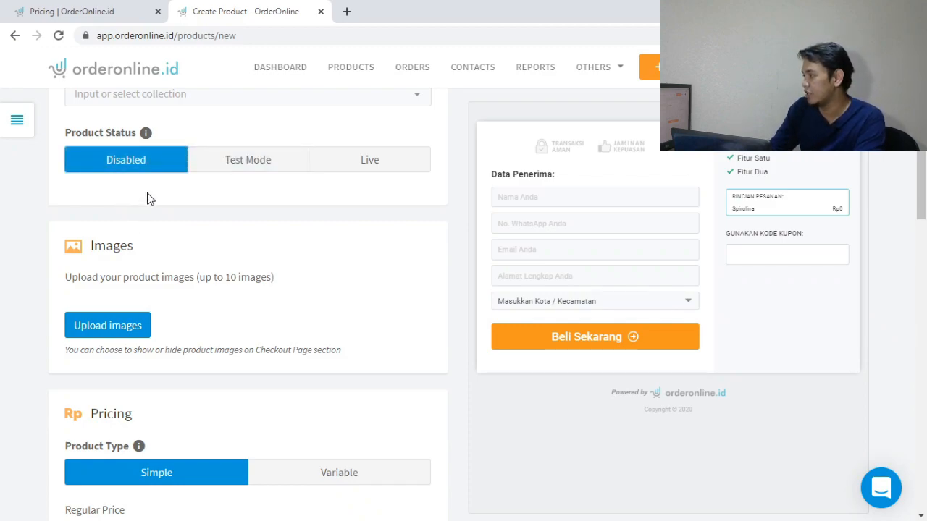
pyautogui.click(391, 164)
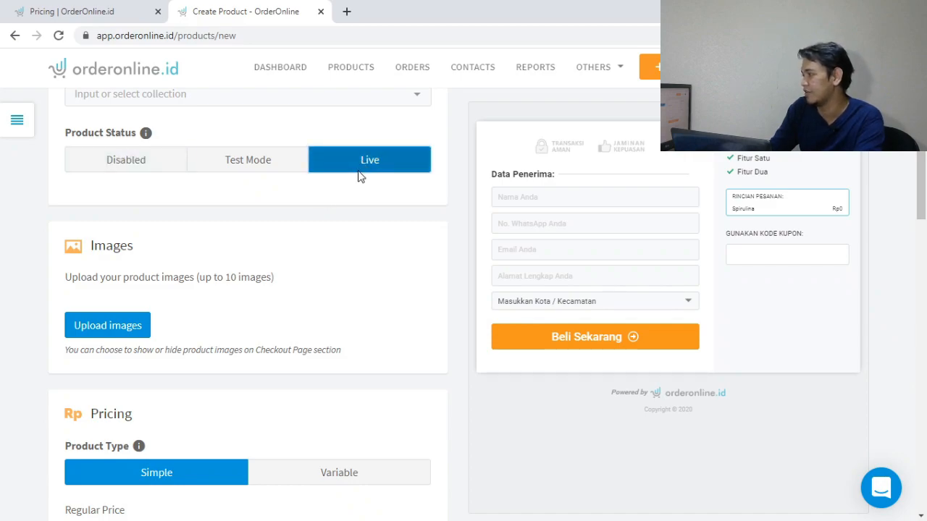
# - Upload the Spirulina bottle picture from the Data (D:) drive as the product image
pyautogui.scroll(-1, 321, 186)
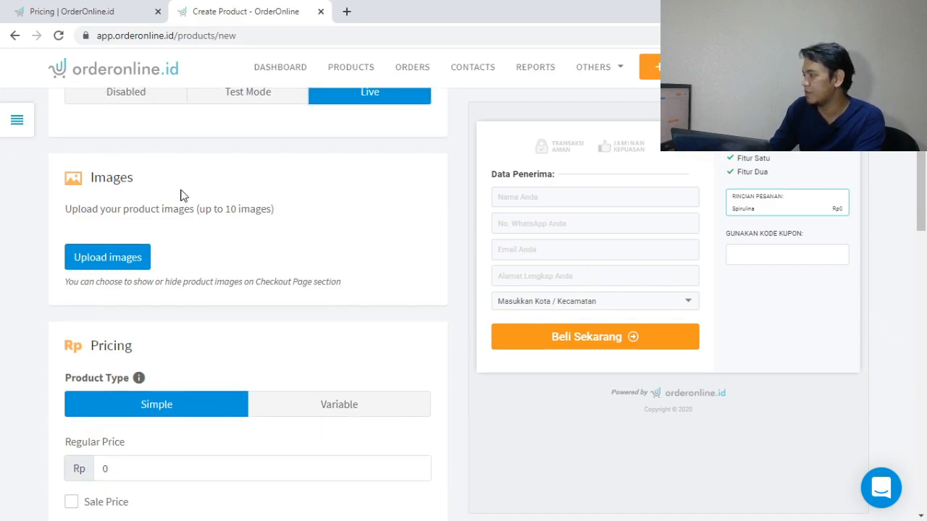
pyautogui.click(124, 257)
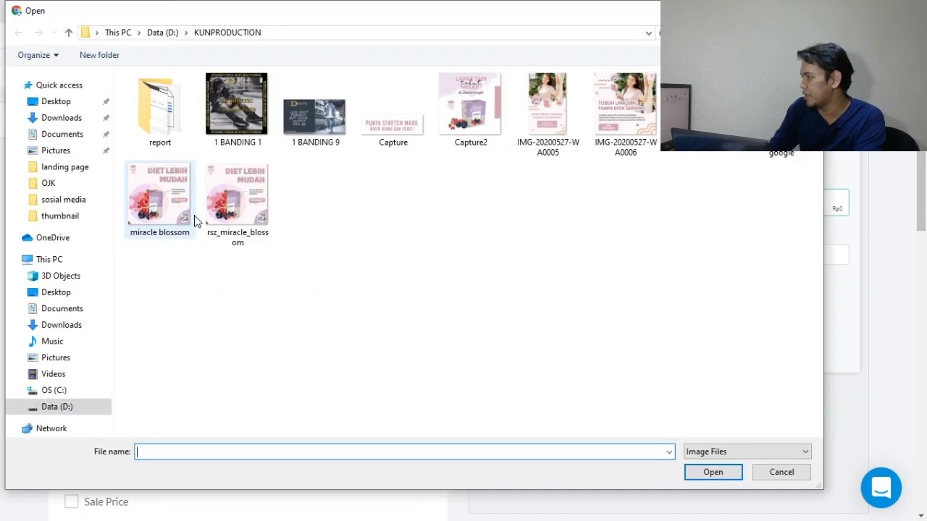
pyautogui.click(75, 408)
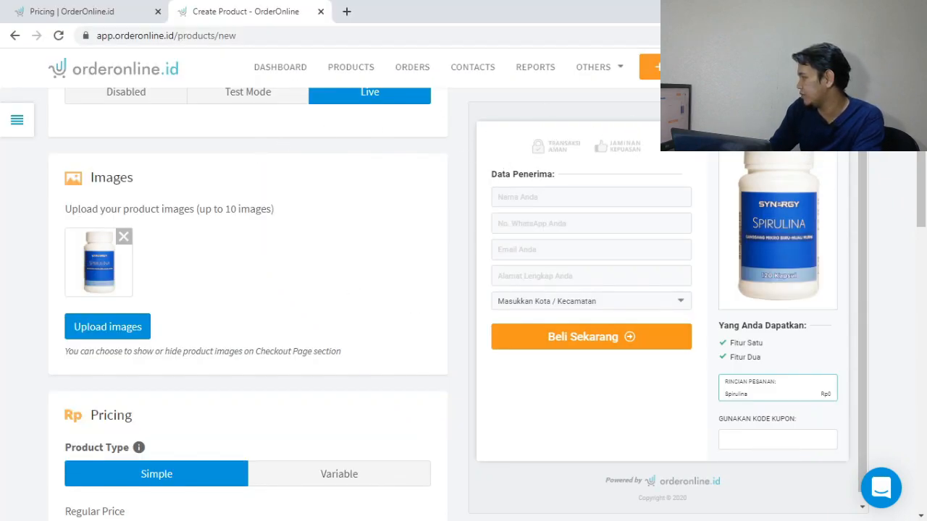
# - Set the regular price of the simple product to Rp 305000
pyautogui.scroll(-2, 368, 234)
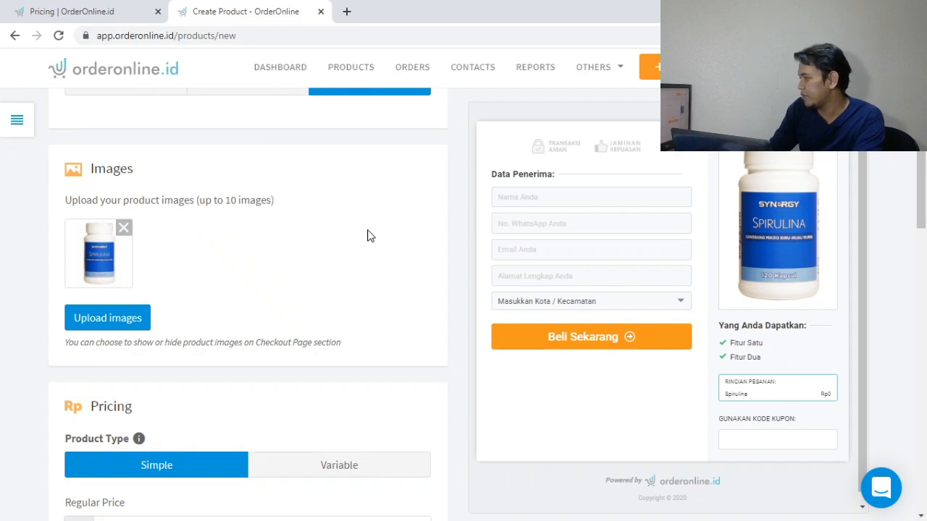
pyautogui.scroll(-2, 278, 256)
pyautogui.click(118, 265)
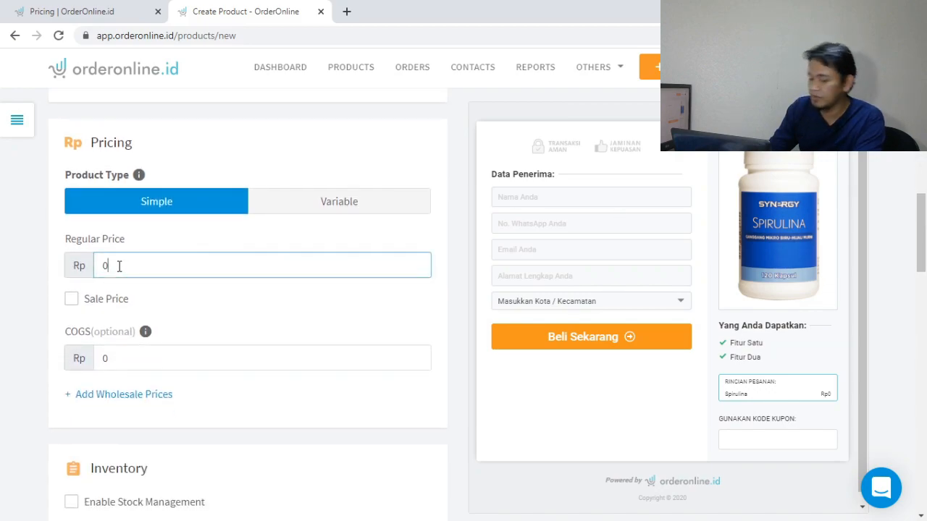
pyautogui.doubleClick(105, 265)
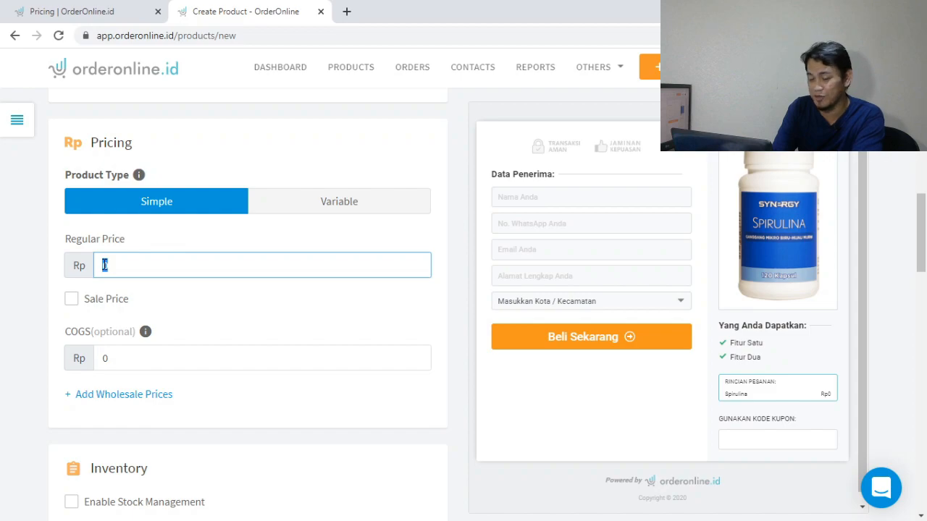
pyautogui.write('305000')
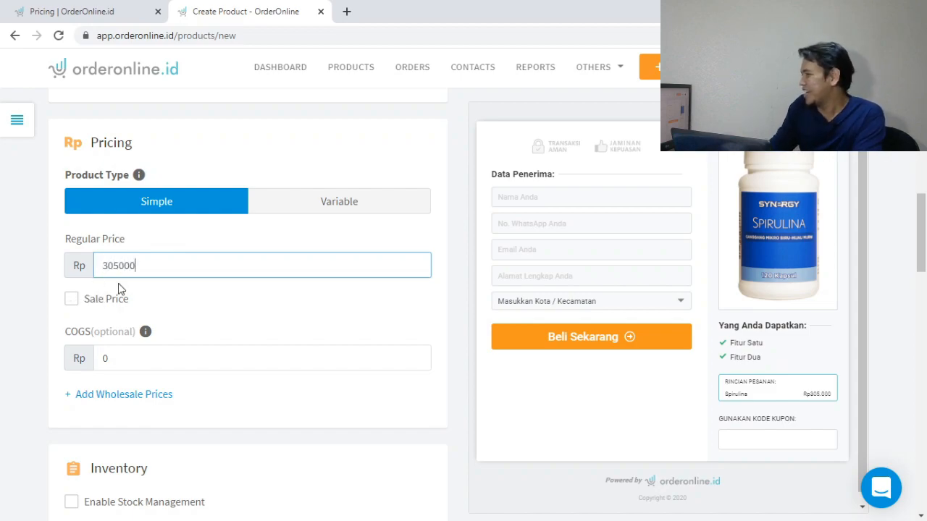
# - Enable the sale price option for the product and turn it off again
pyautogui.click(75, 301)
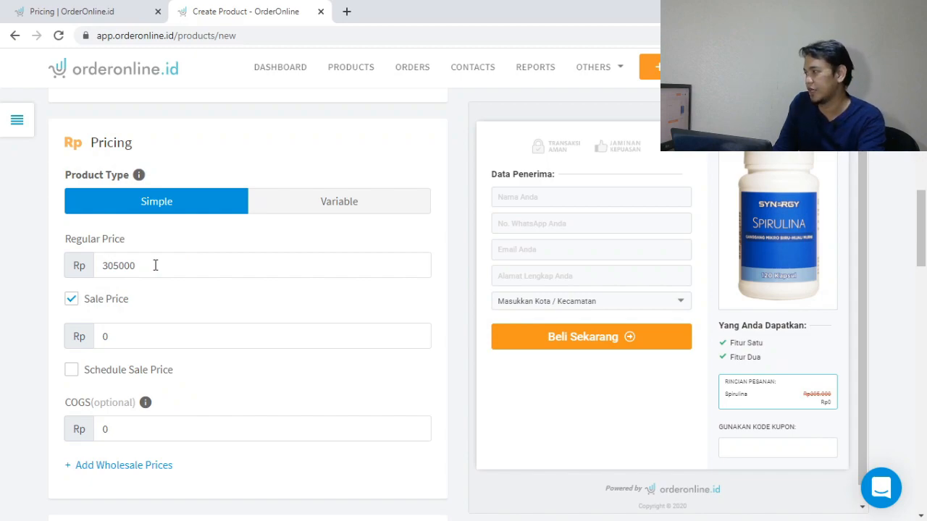
pyautogui.moveTo(155, 265); pyautogui.dragTo(120, 265)
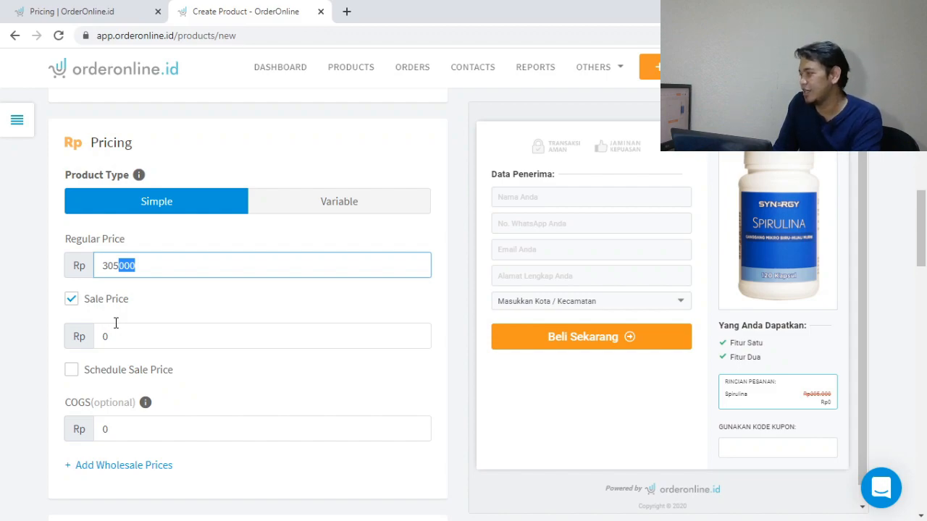
pyautogui.click(72, 299)
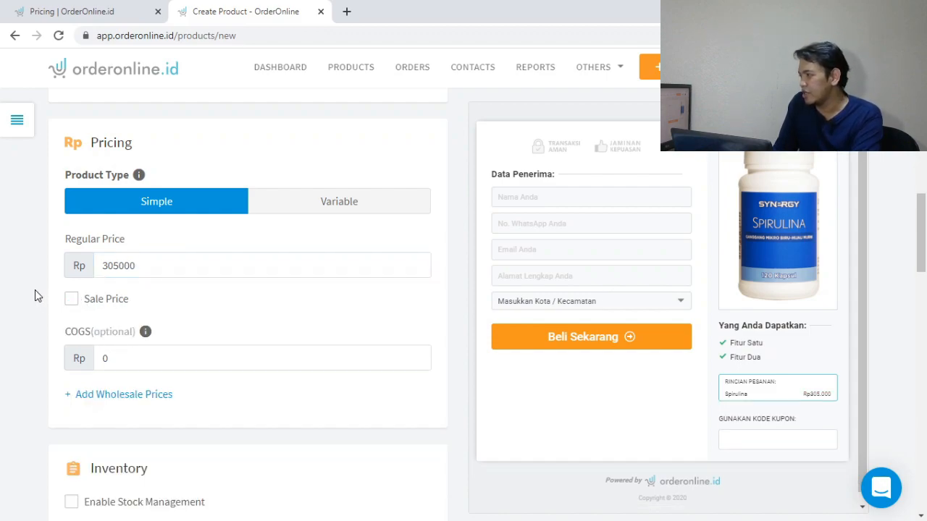
# - Enable stock management for the product and set the stock quantity to 10
pyautogui.scroll(-1, 72, 303)
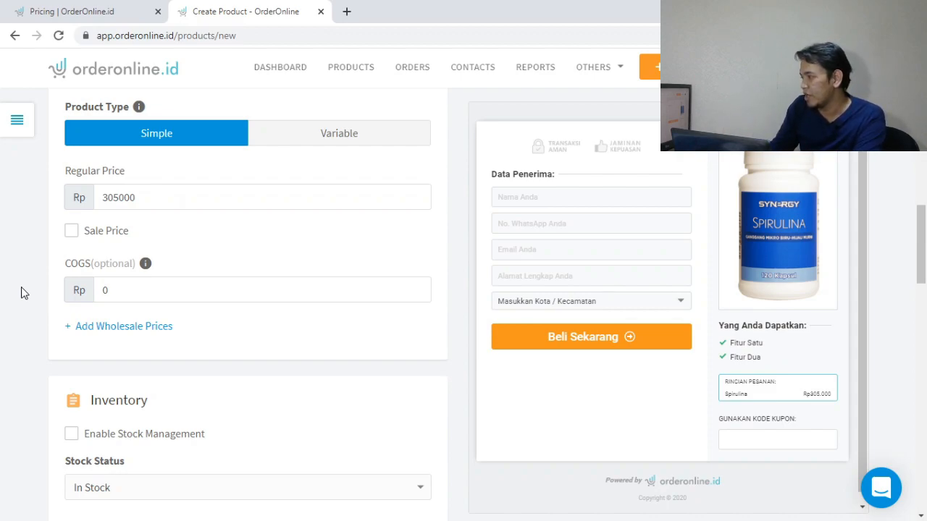
pyautogui.scroll(-2, 22, 290)
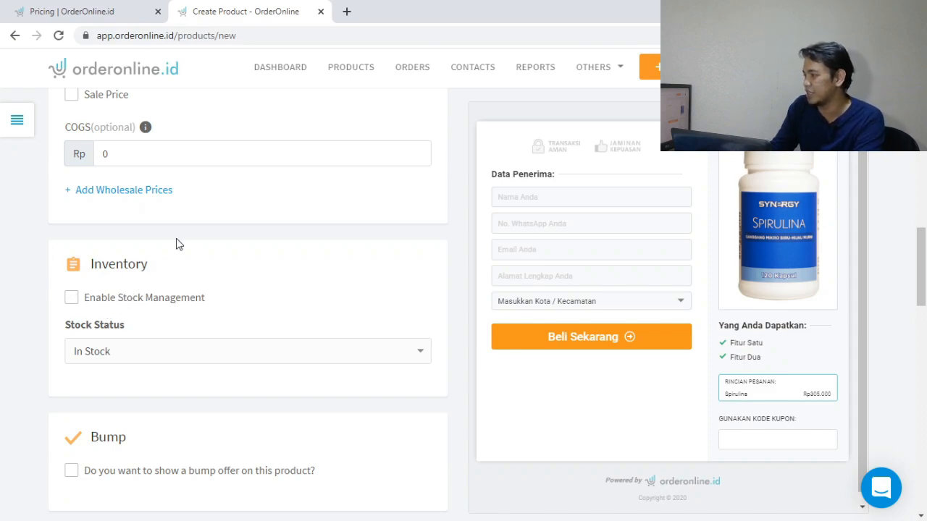
pyautogui.scroll(-1, 178, 244)
pyautogui.click(72, 229)
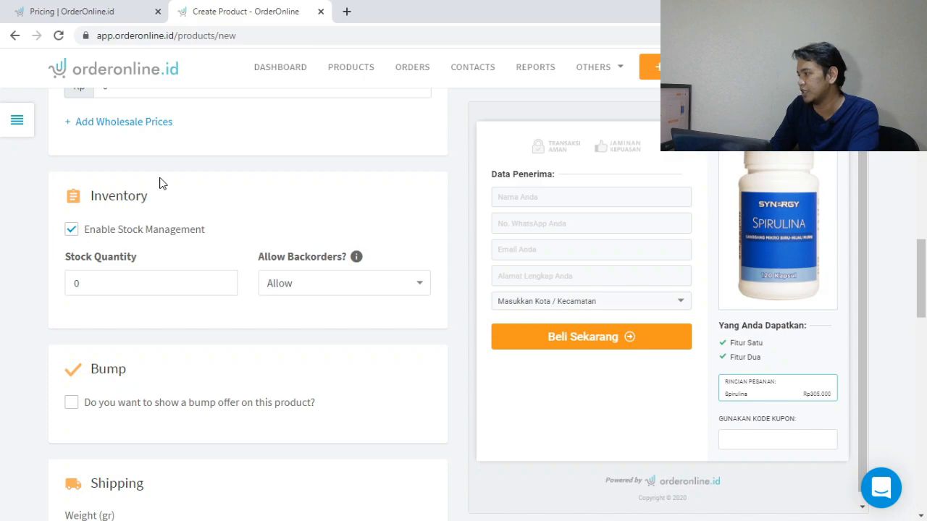
pyautogui.doubleClick(74, 286)
pyautogui.write('10')
pyautogui.click(263, 182)
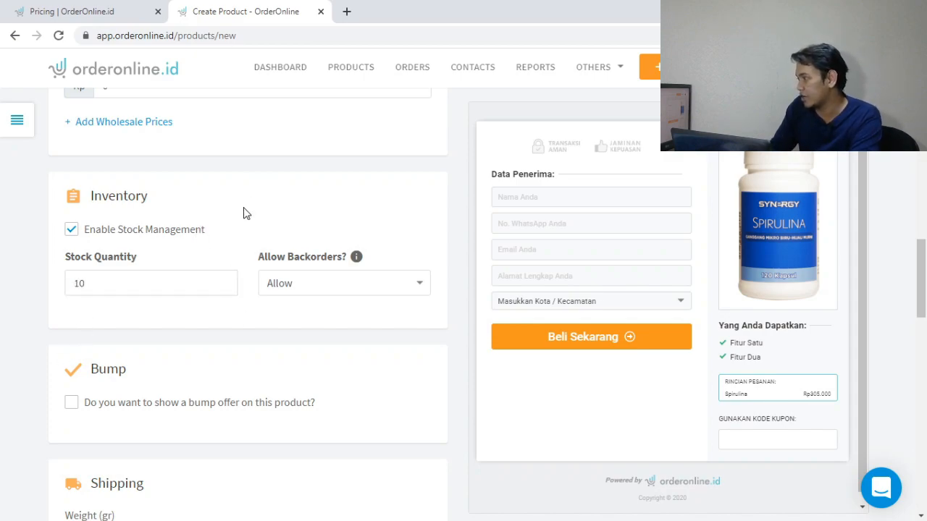
pyautogui.scroll(-1, 243, 213)
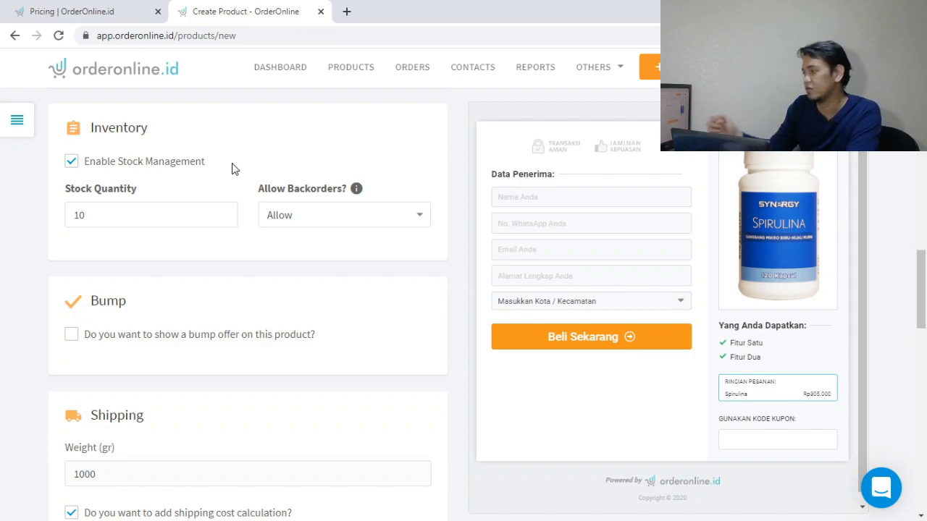
pyautogui.scroll(-2, 200, 224)
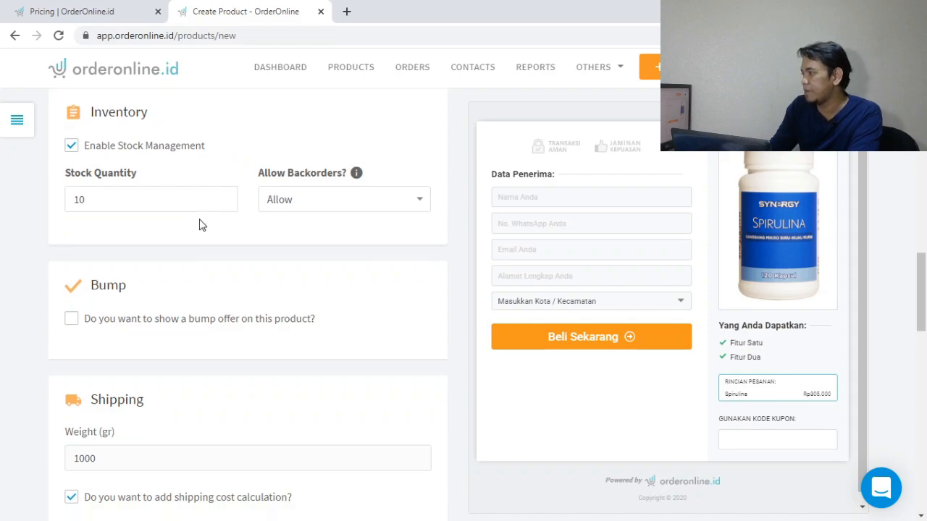
# - Enable the bump offer for the product and name the bump product Clorophyl
pyautogui.click(71, 265)
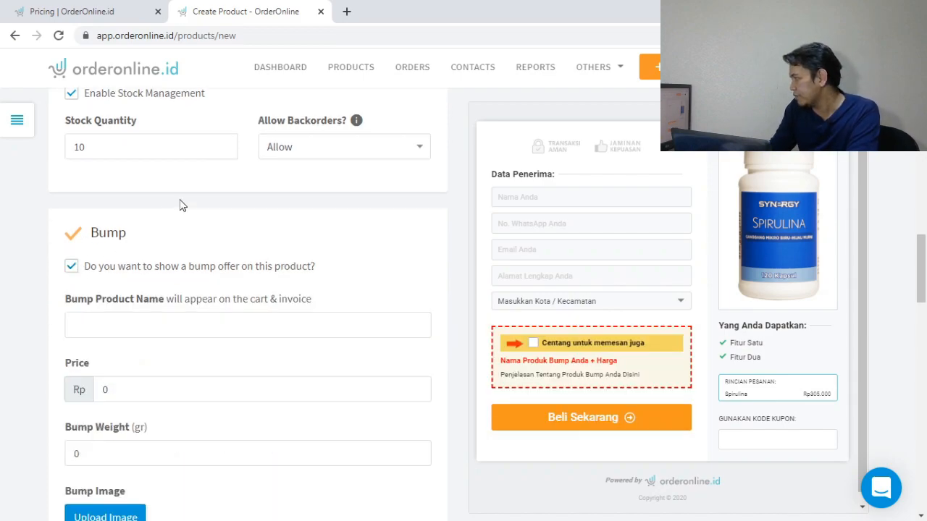
pyautogui.scroll(-4, 181, 202)
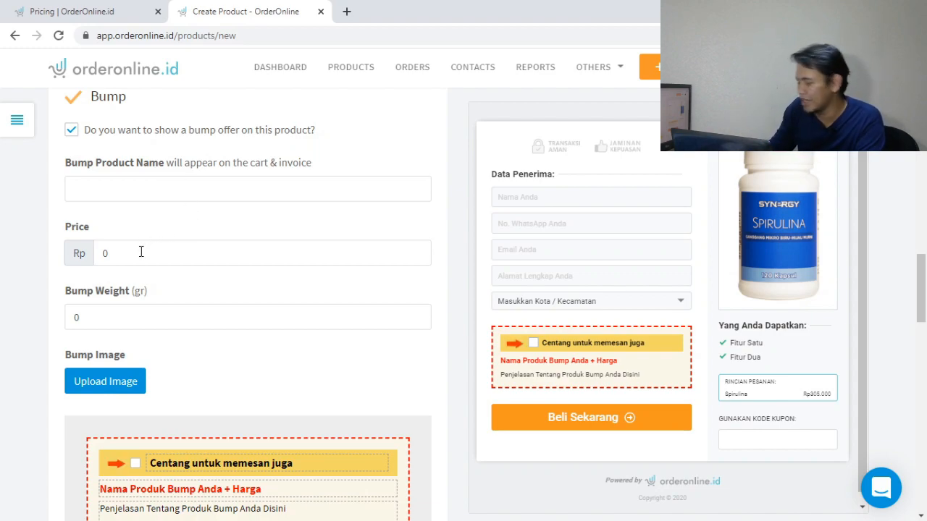
pyautogui.click(122, 186)
pyautogui.write('C')
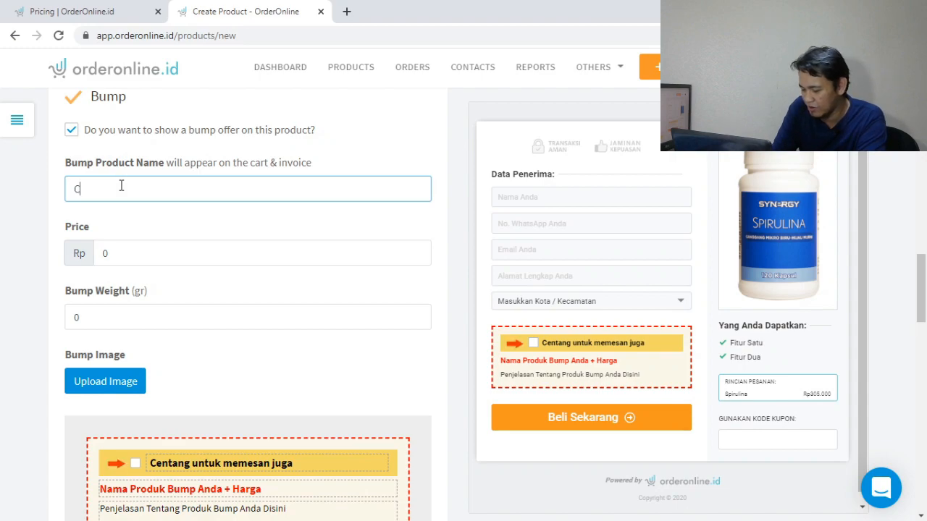
pyautogui.write('lshorophyl')
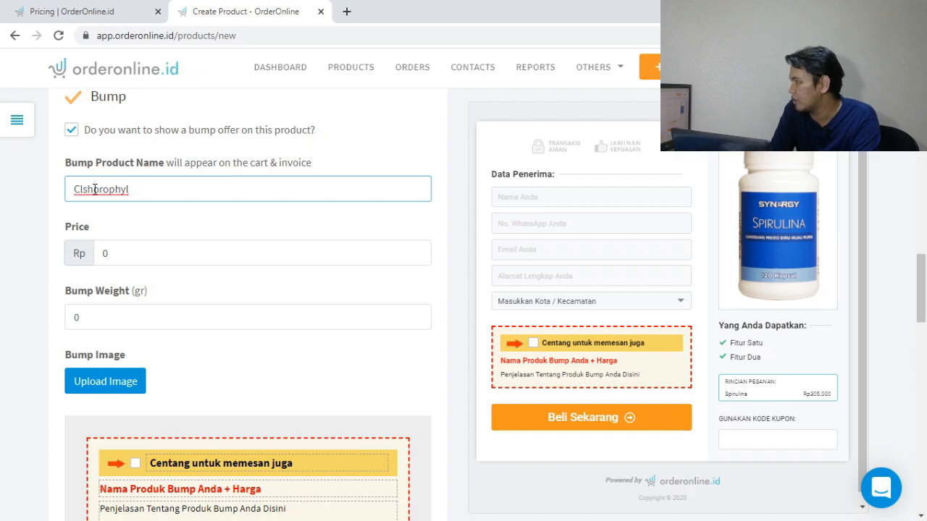
pyautogui.click(87, 189)
pyautogui.press('BackSpace')
pyautogui.press('Delete')
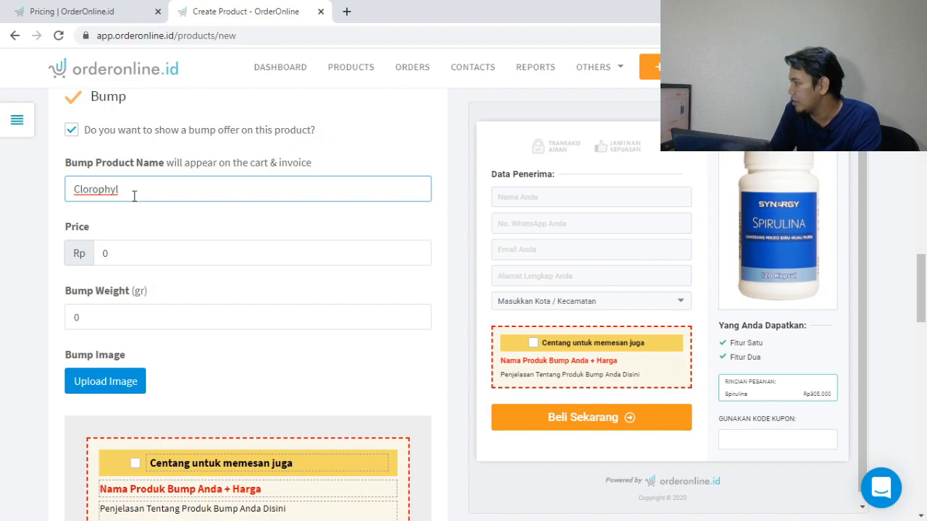
# - Set the bump product's price to Rp 100000 and its weight to 50 gr
pyautogui.click(141, 246)
pyautogui.write('1')
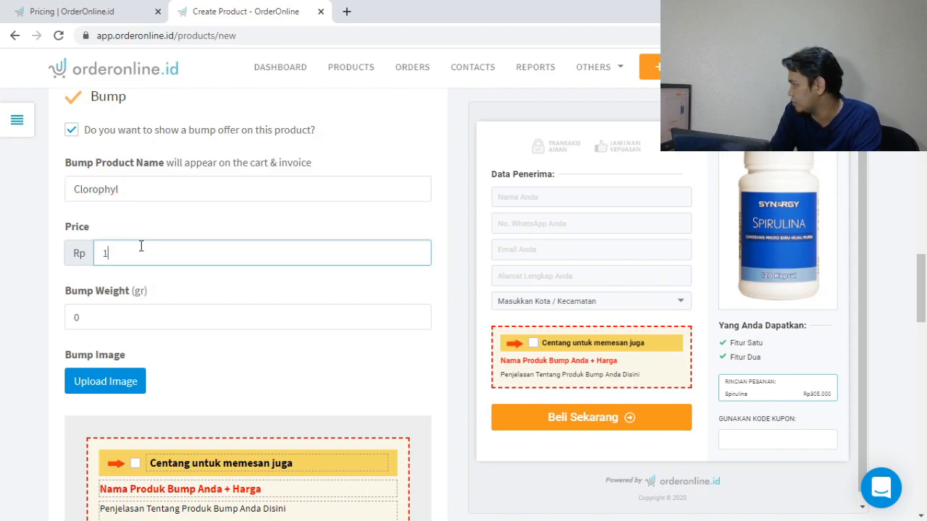
pyautogui.write('00000')
pyautogui.click(34, 294)
pyautogui.click(116, 327)
pyautogui.moveTo(89, 325); pyautogui.dragTo(72, 318)
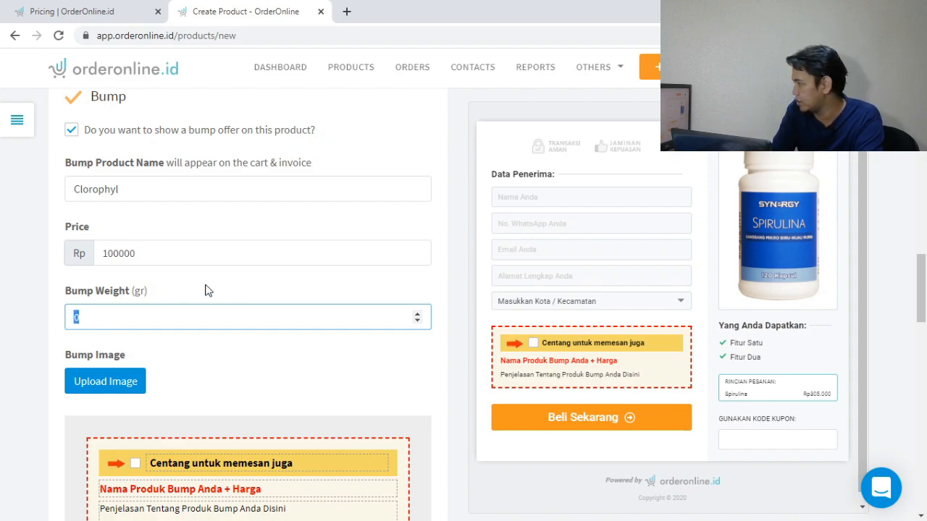
pyautogui.write('50')
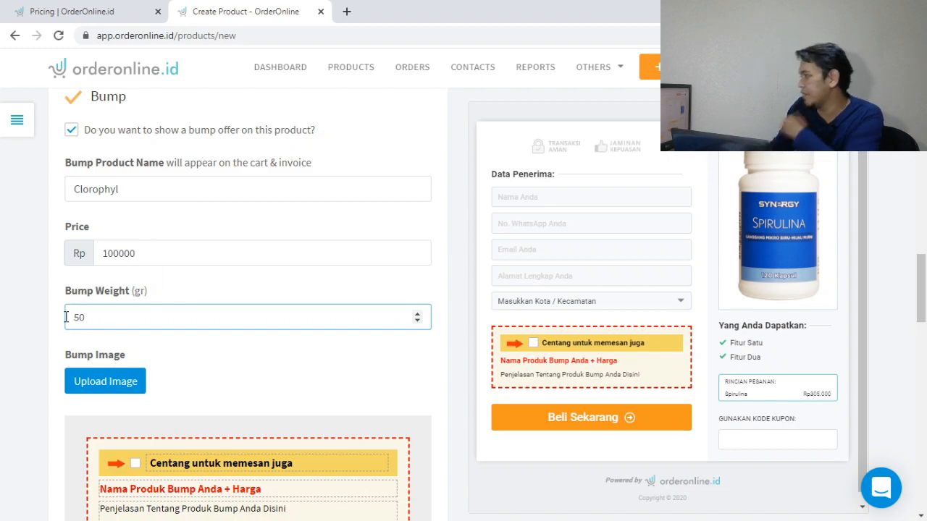
pyautogui.click(20, 282)
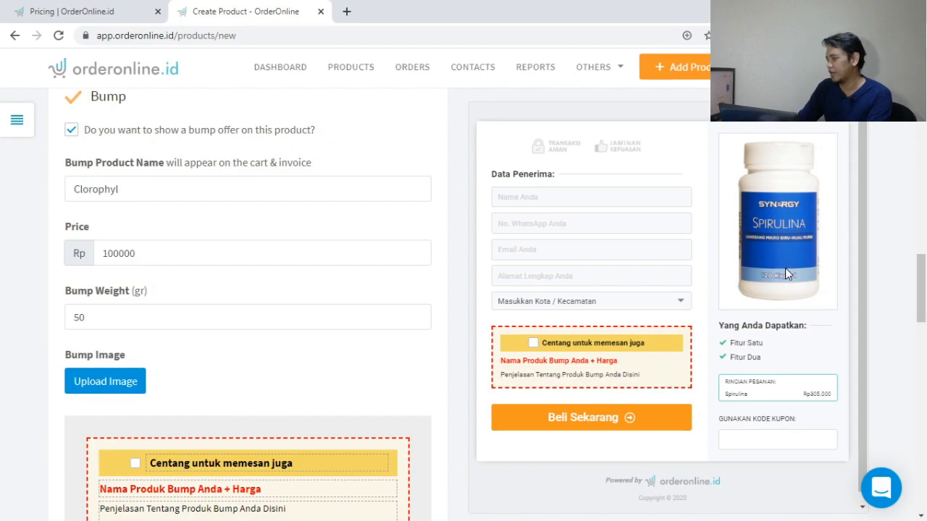
# - Upload the Chlorophyll Plus bottle picture as the bump image
pyautogui.click(109, 381)
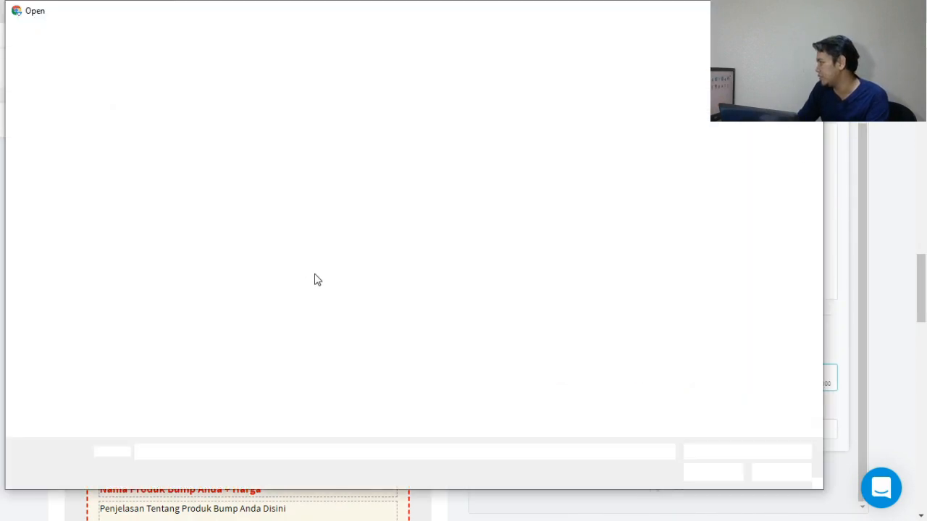
pyautogui.doubleClick(337, 96)
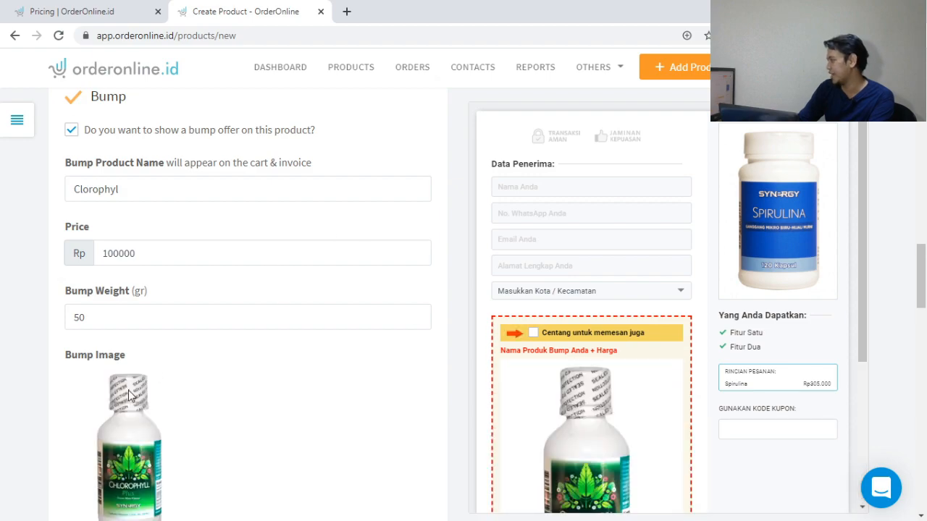
pyautogui.scroll(-2, 300, 287)
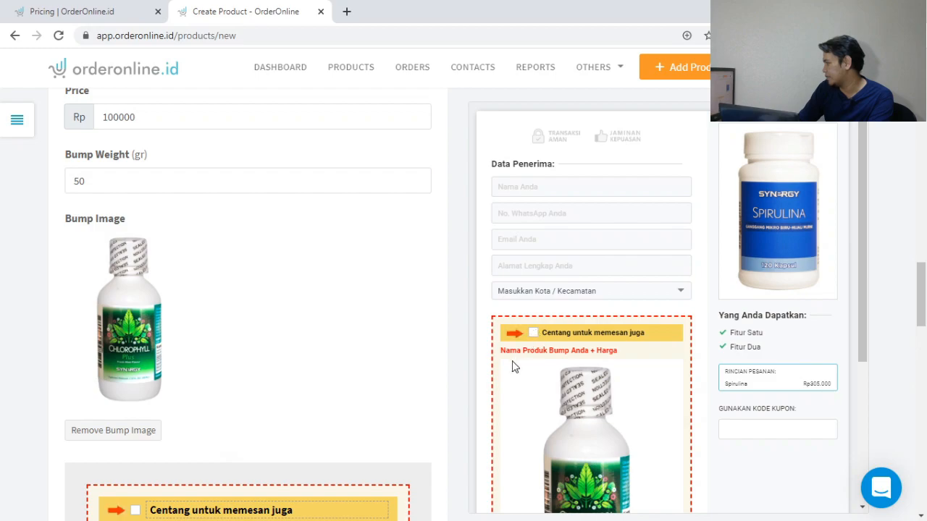
pyautogui.scroll(2, 187, 260)
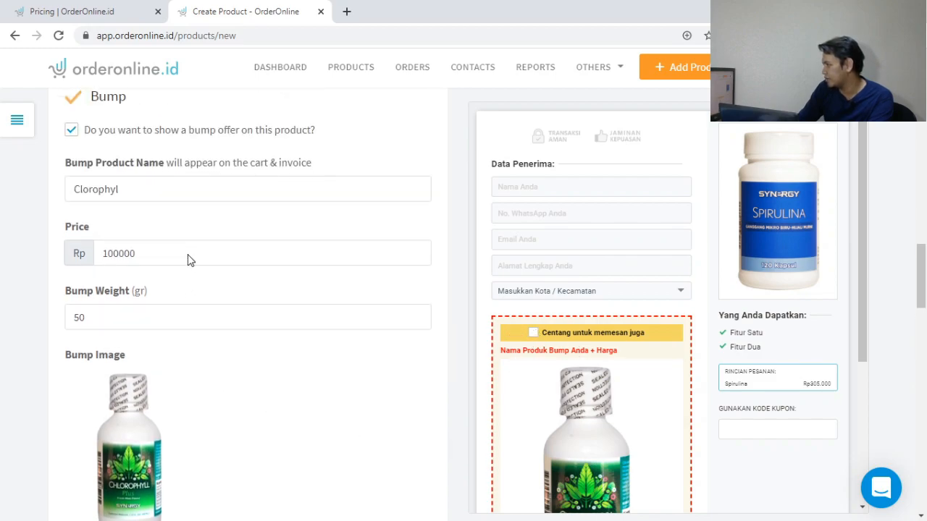
pyautogui.scroll(-2, 171, 210)
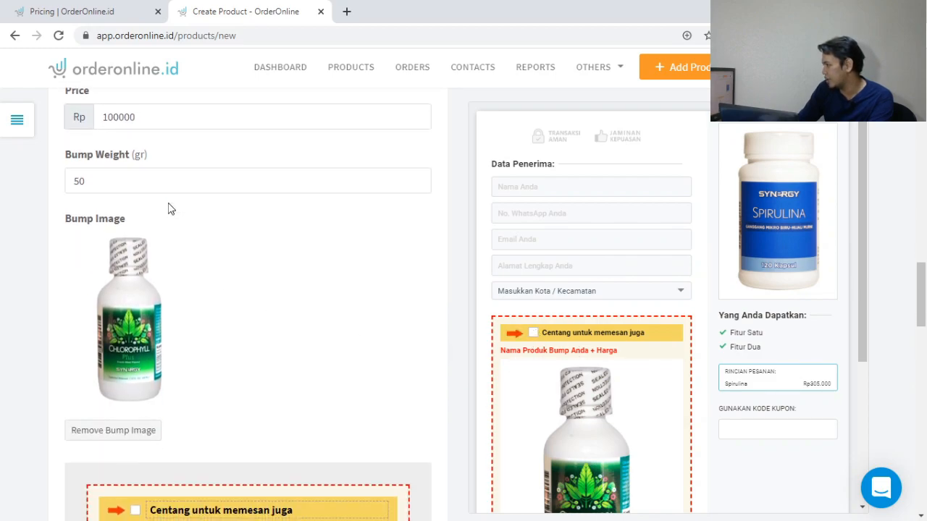
# - Set the product's shipping weight to 200 gr
pyautogui.scroll(-2, 171, 210)
pyautogui.scroll(-1, 171, 209)
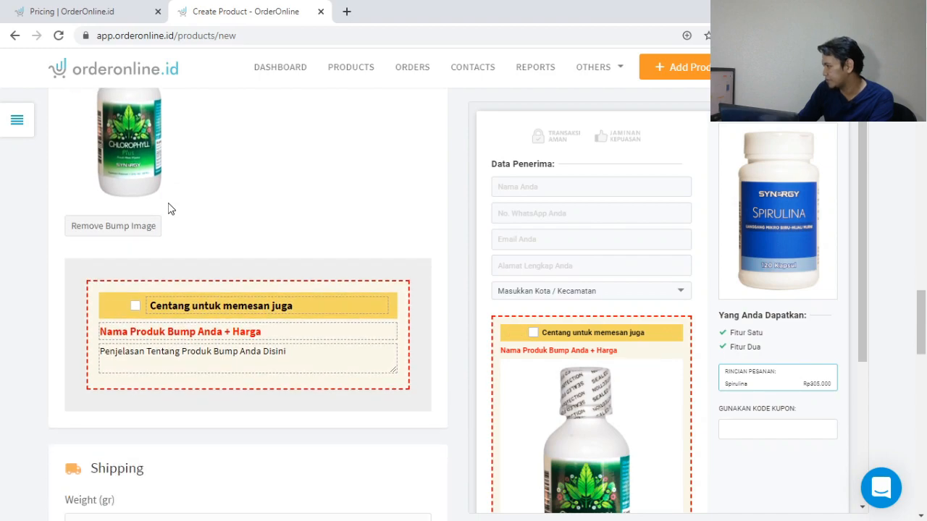
pyautogui.scroll(-3, 190, 265)
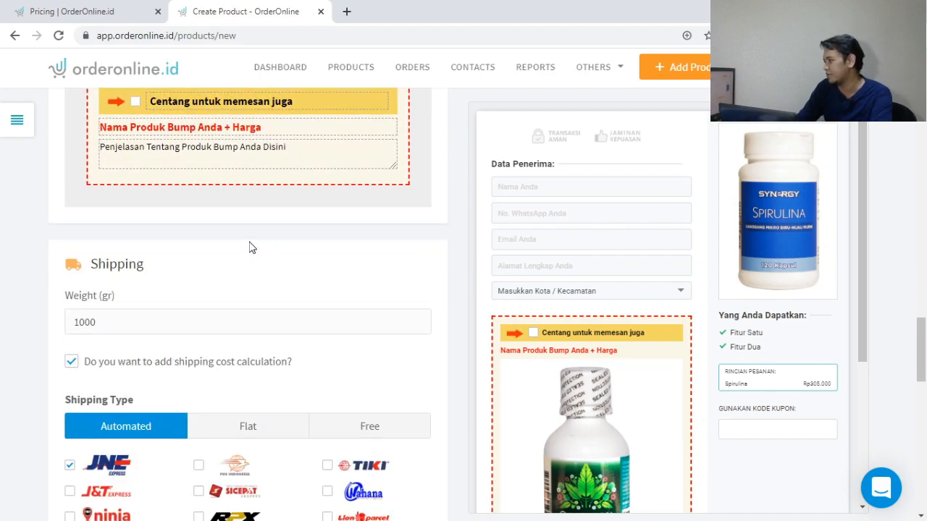
pyautogui.scroll(-1, 250, 247)
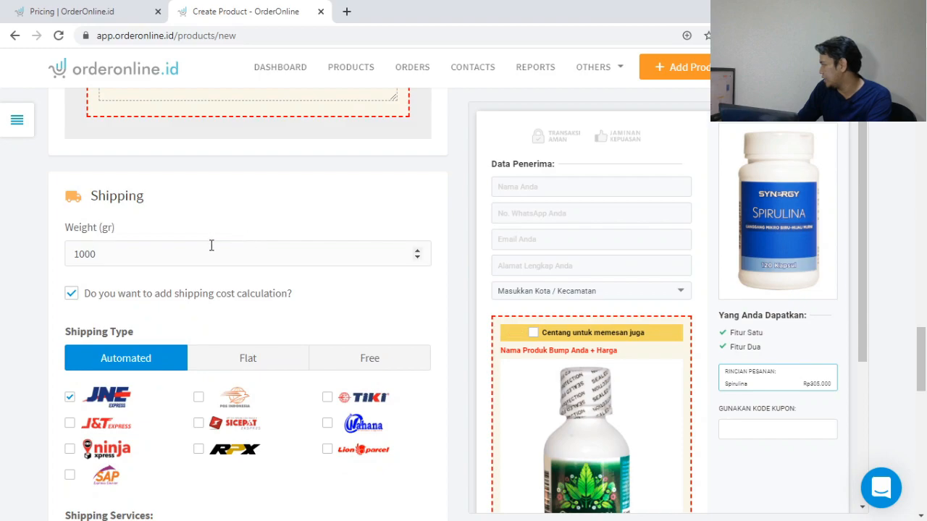
pyautogui.moveTo(116, 254); pyautogui.dragTo(73, 255)
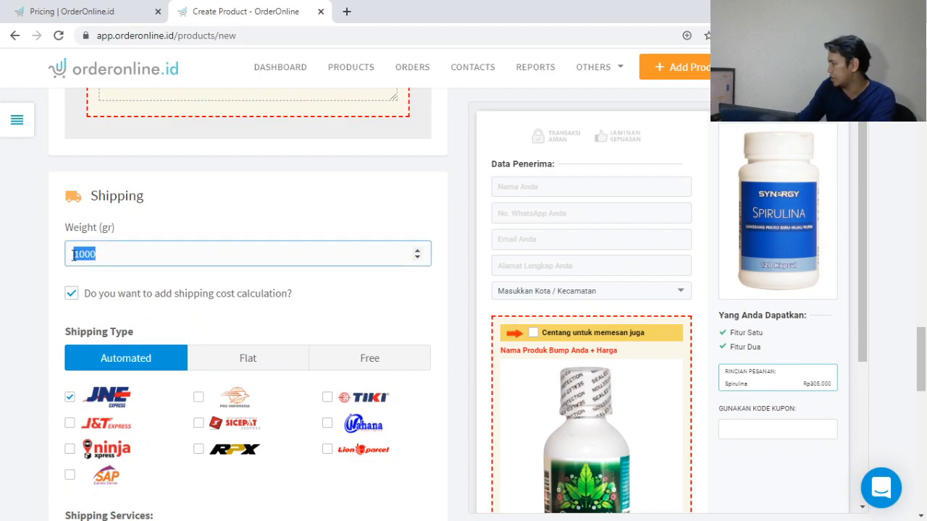
pyautogui.write('200')
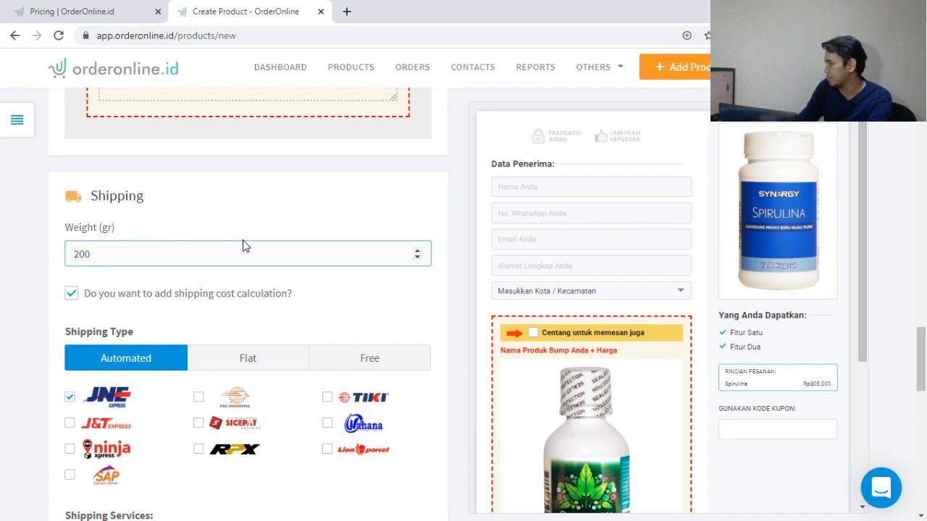
pyautogui.click(22, 288)
# - Select J&T Express instead of JNE Express as the courier for automated shipping
pyautogui.scroll(-2, 24, 286)
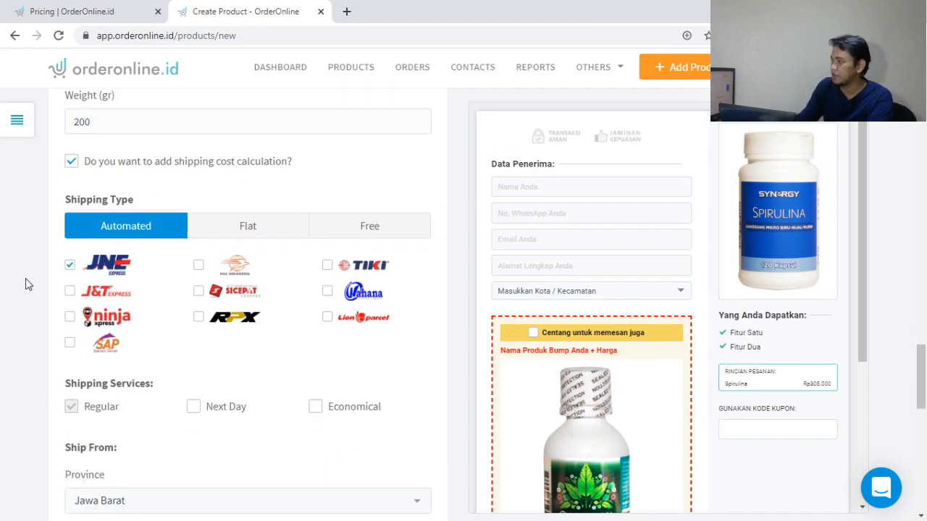
pyautogui.click(69, 288)
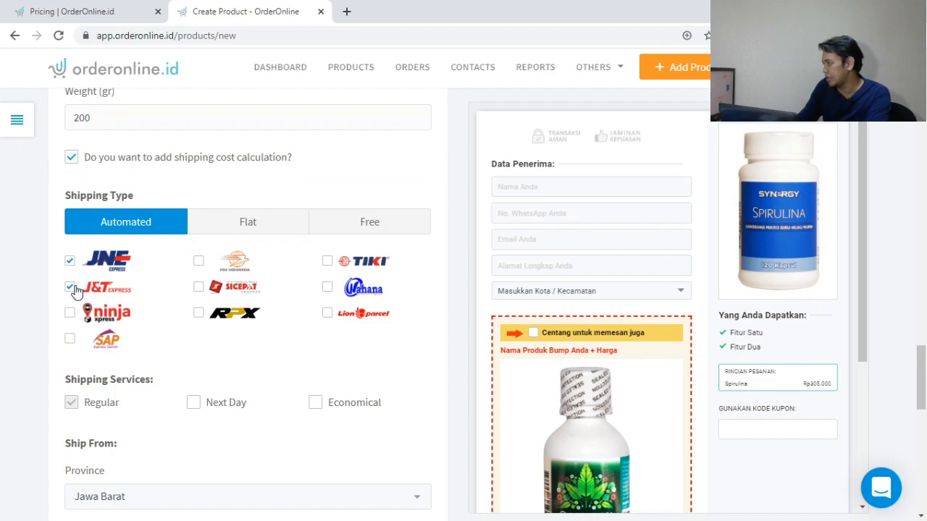
pyautogui.click(70, 260)
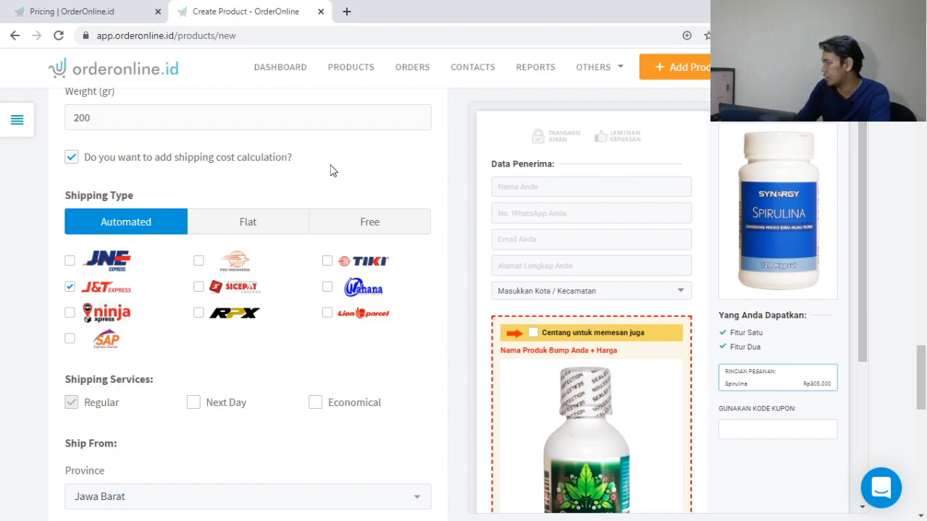
pyautogui.scroll(-1, 332, 171)
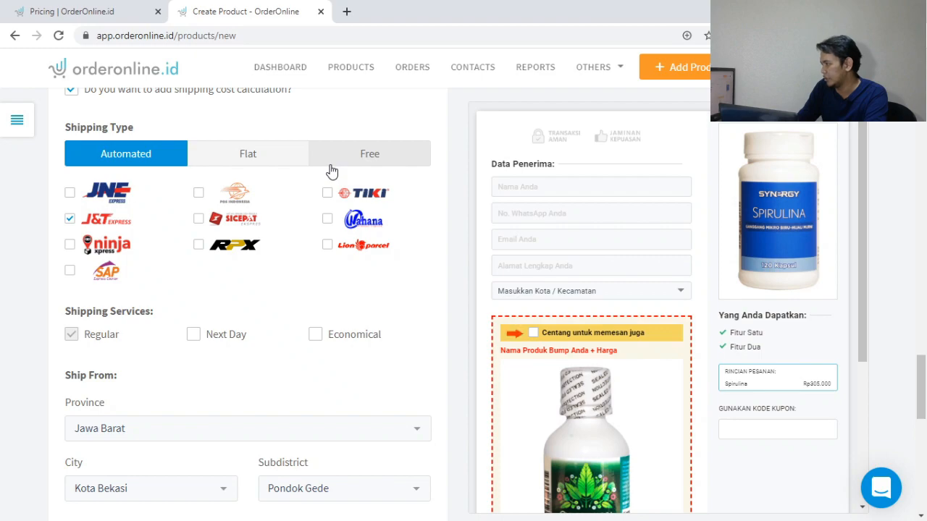
pyautogui.scroll(-1, 265, 175)
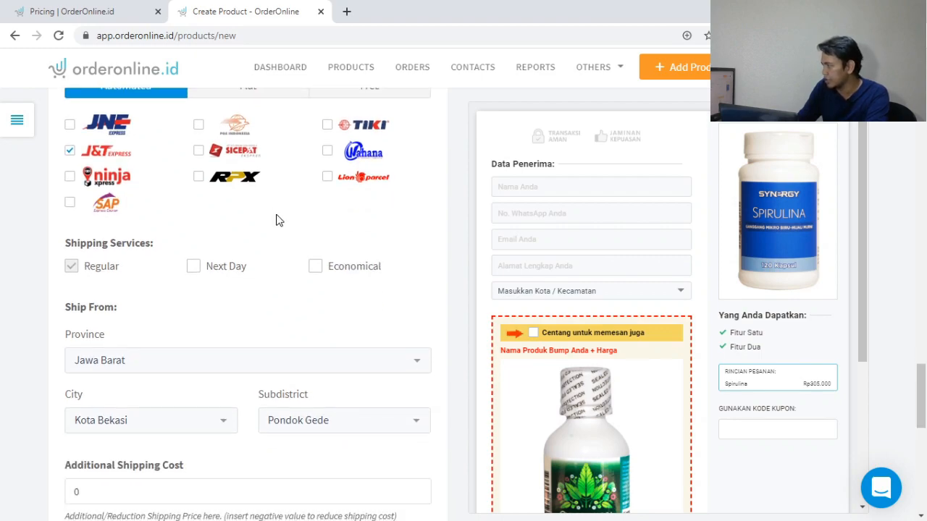
pyautogui.scroll(1, 213, 314)
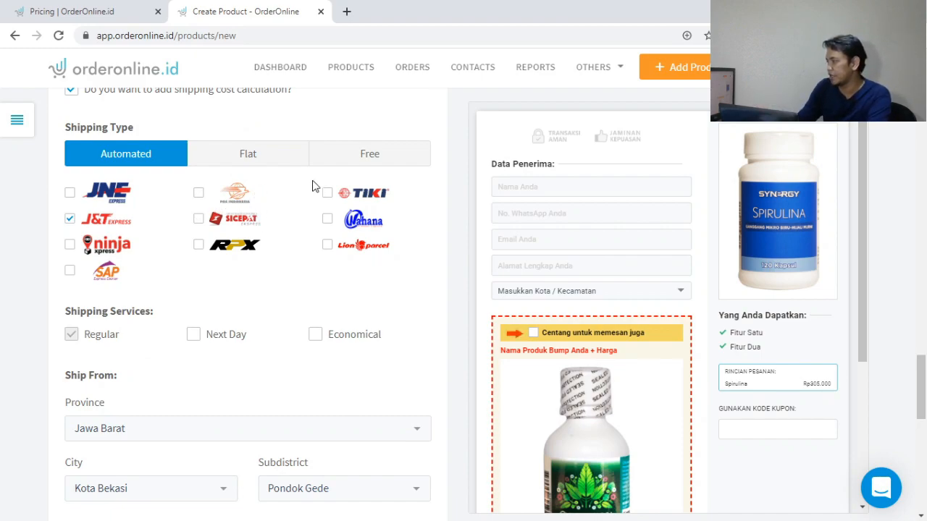
pyautogui.scroll(-2, 131, 198)
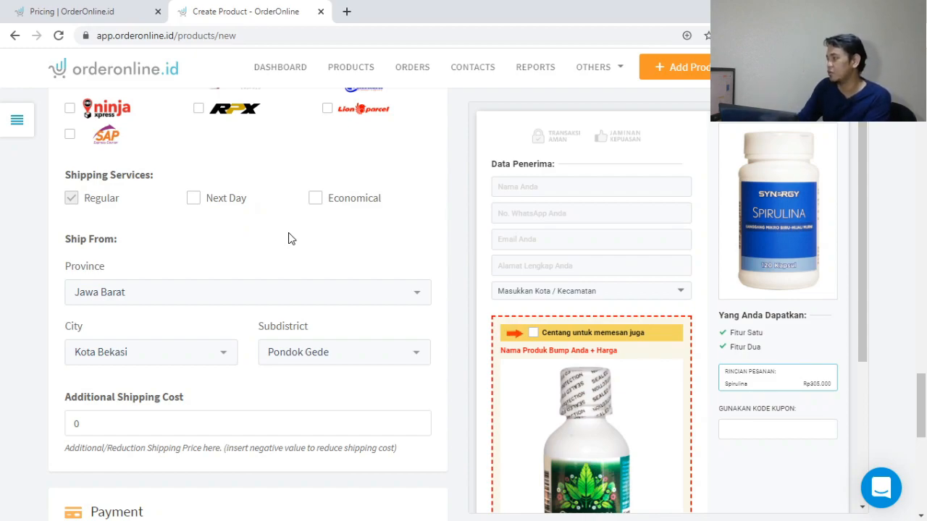
pyautogui.scroll(2, 275, 221)
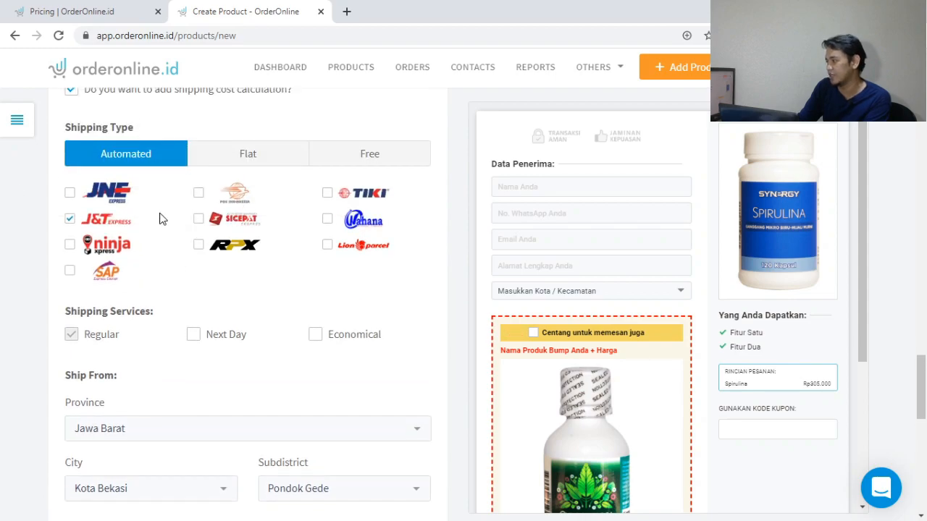
# - Set the ship-from location to province DKI Jakarta, city Kota Jakarta Selatan and subdistrict Pesanggrahan
pyautogui.scroll(-3, 143, 218)
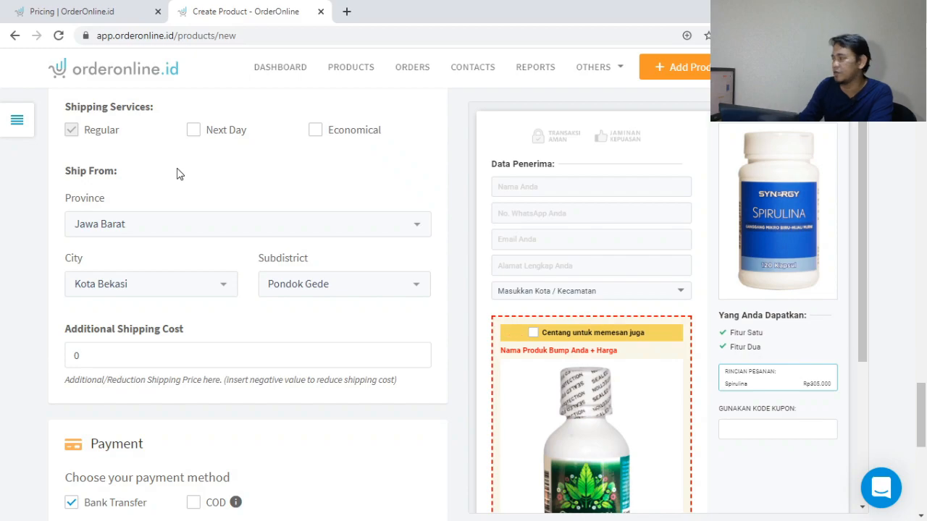
pyautogui.click(180, 227)
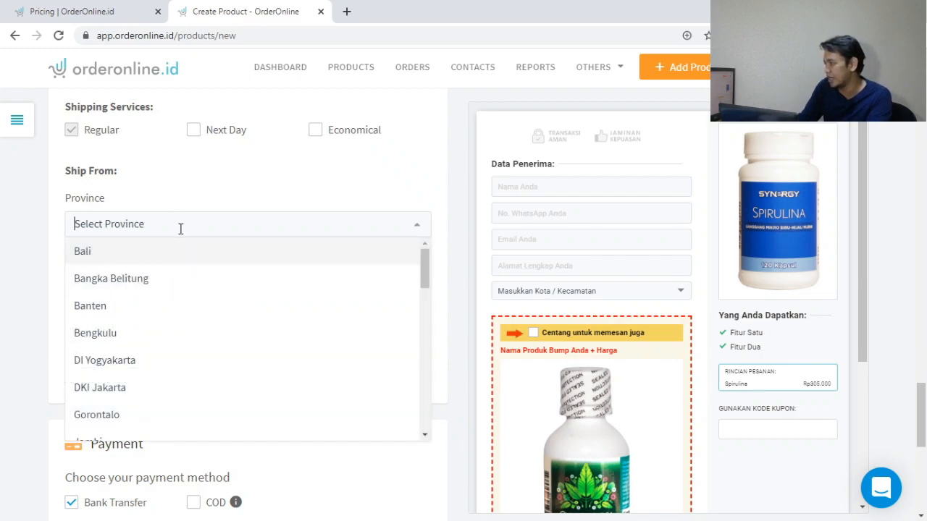
pyautogui.click(148, 386)
pyautogui.scroll(-1, 227, 200)
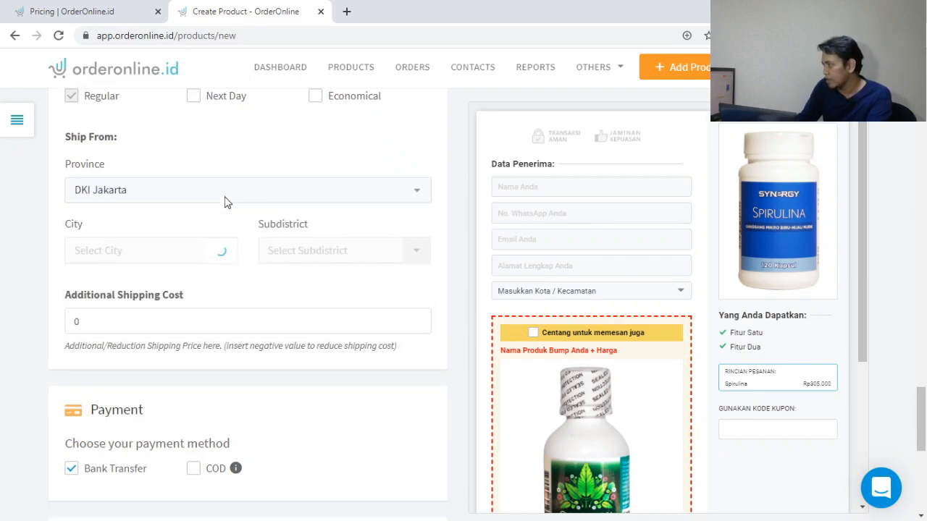
pyautogui.click(203, 216)
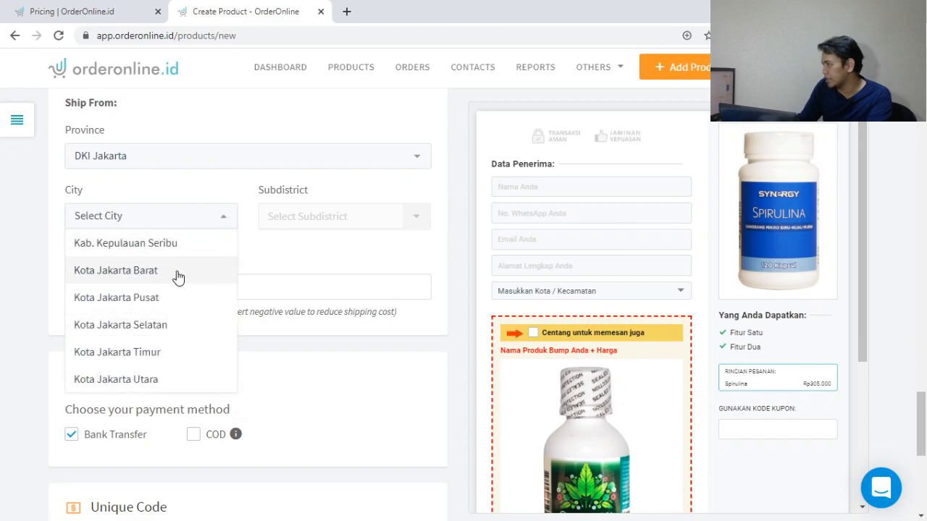
pyautogui.click(167, 330)
pyautogui.click(307, 216)
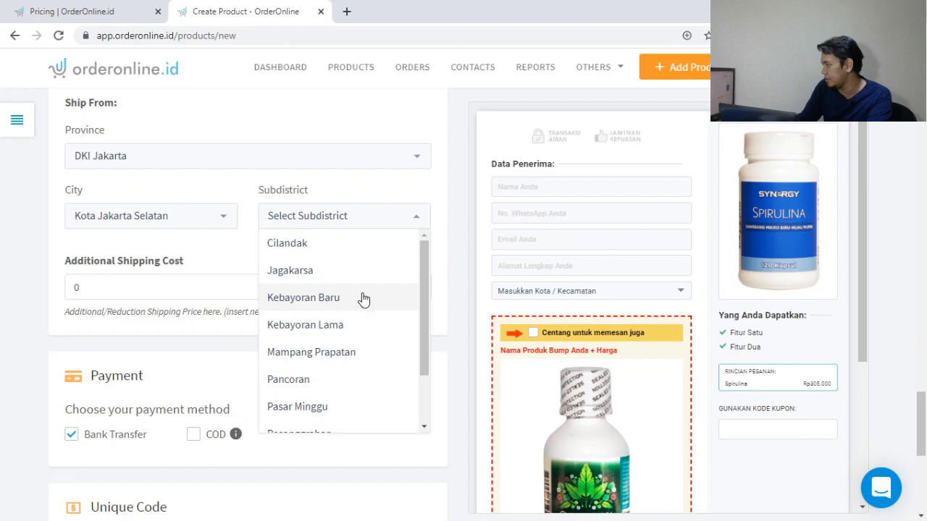
pyautogui.scroll(-1, 360, 297)
pyautogui.click(334, 364)
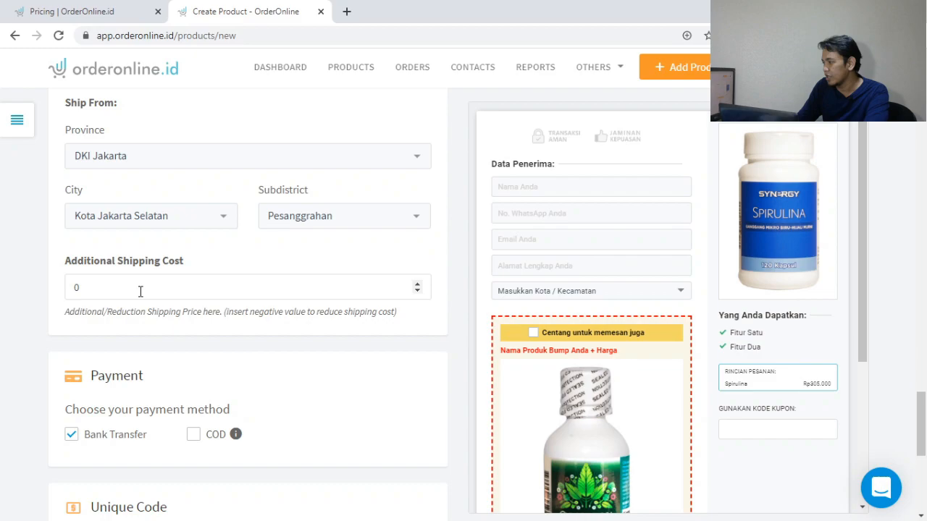
pyautogui.scroll(-2, 140, 292)
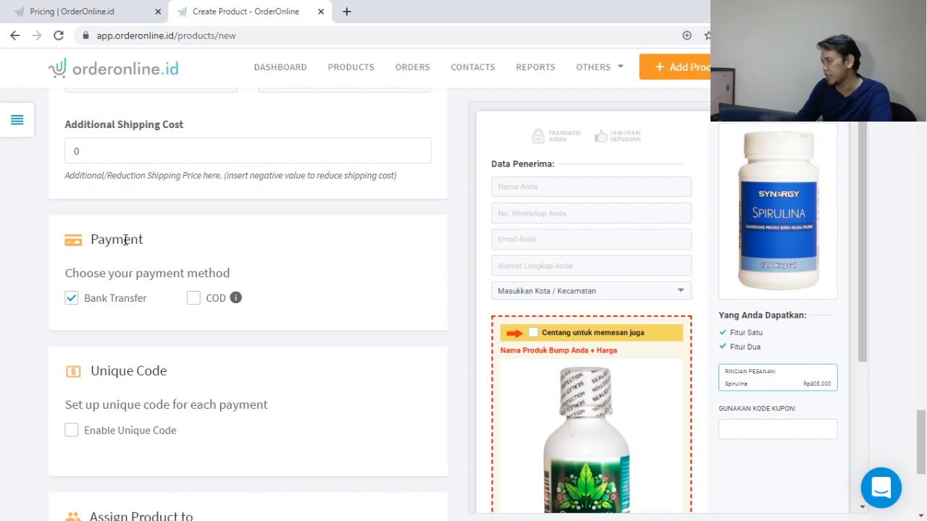
pyautogui.scroll(-2, 289, 203)
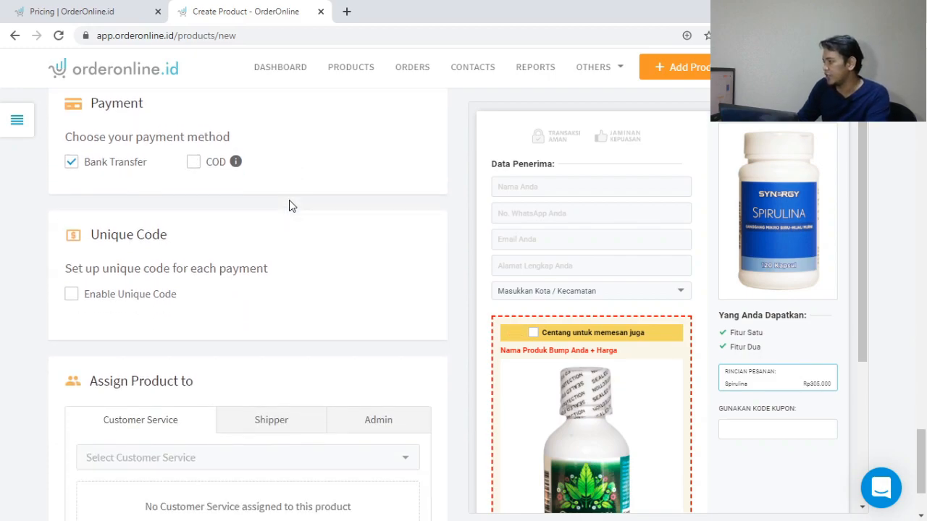
# - Enable the unique payment code with the Decrease type and set its maximum to 123
pyautogui.click(71, 297)
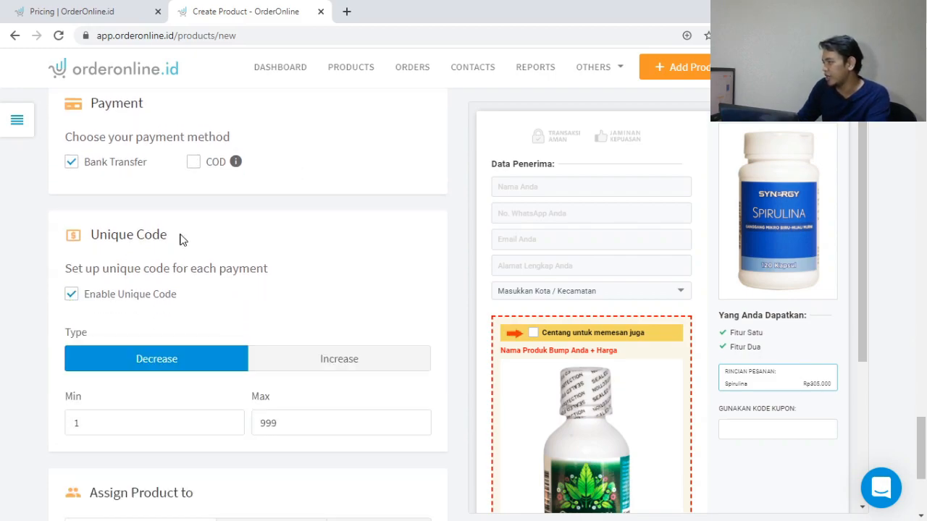
pyautogui.scroll(-1, 36, 260)
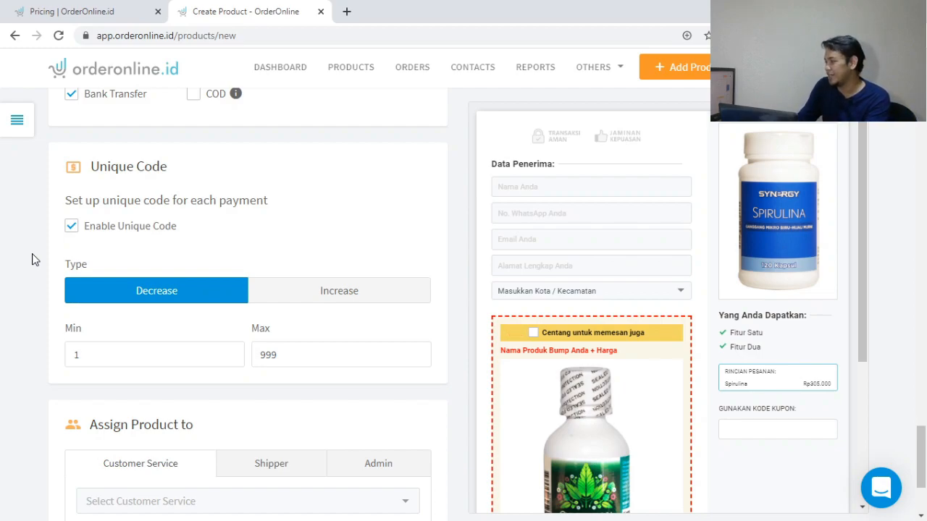
pyautogui.scroll(-1, 240, 287)
pyautogui.moveTo(296, 288); pyautogui.dragTo(257, 288)
pyautogui.write('123')
pyautogui.click(354, 265)
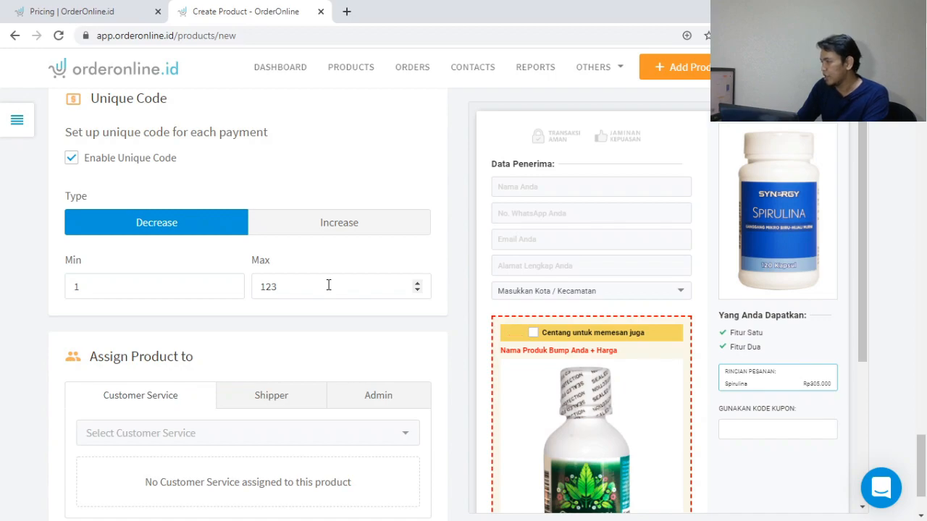
# - Assign the product to the available admin and continue to the Checkout Page settings
pyautogui.scroll(-2, 395, 245)
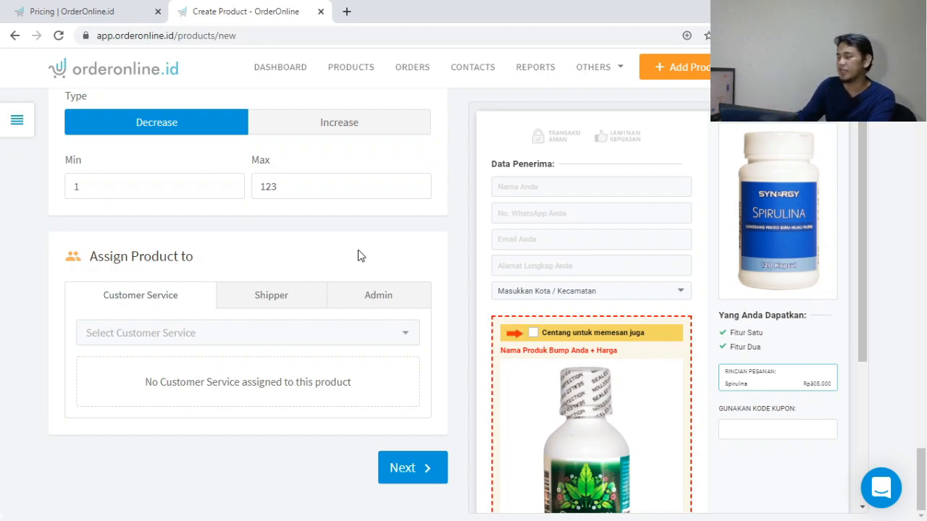
pyautogui.click(387, 297)
pyautogui.click(216, 337)
pyautogui.click(164, 311)
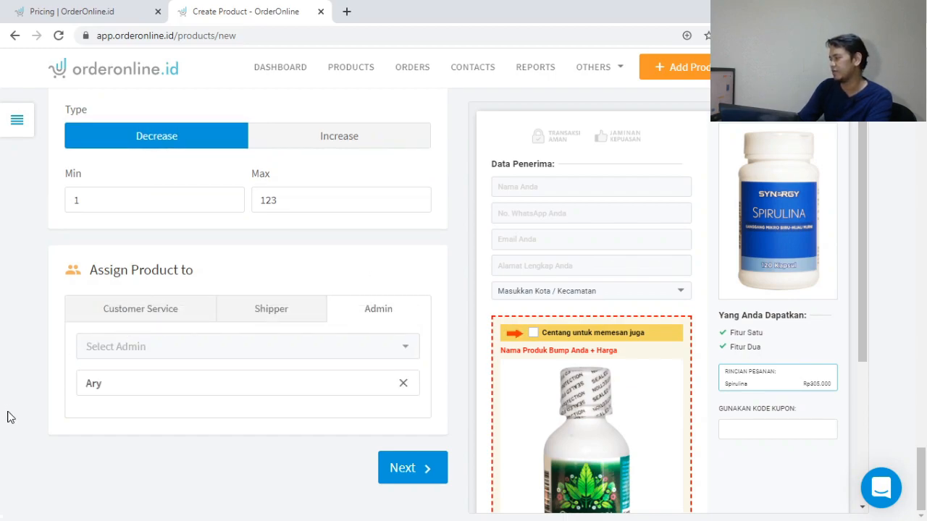
pyautogui.click(425, 470)
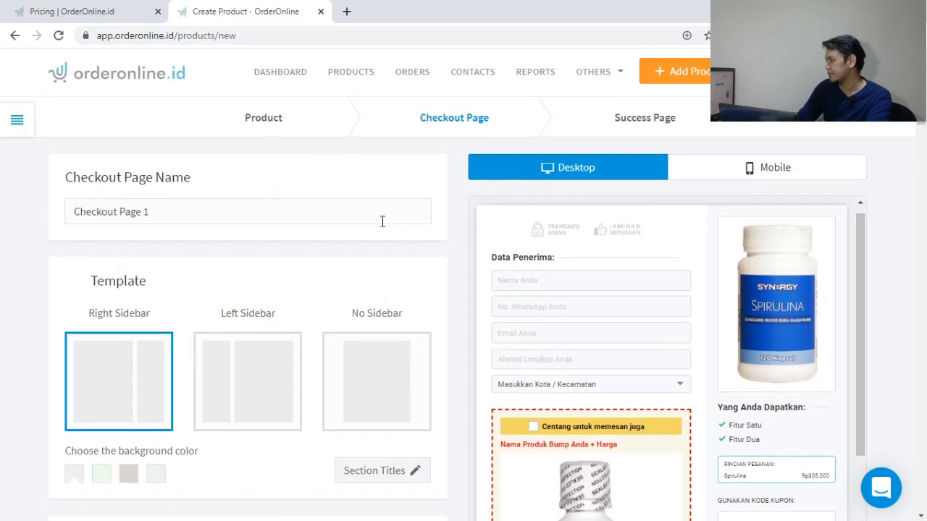
# - Try the Left Sidebar and No Sidebar checkout page templates in the preview, returning to Right Sidebar
pyautogui.scroll(-1, 591, 299)
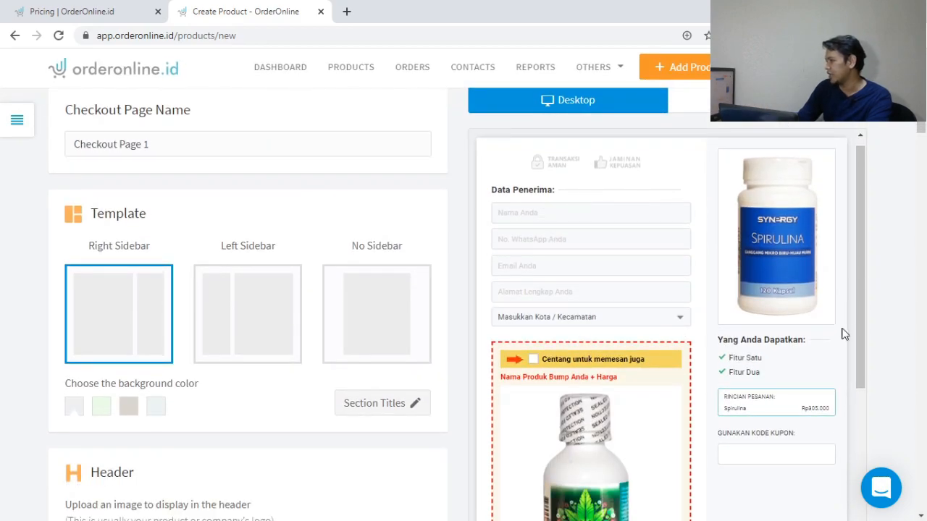
pyautogui.click(260, 321)
pyautogui.click(141, 335)
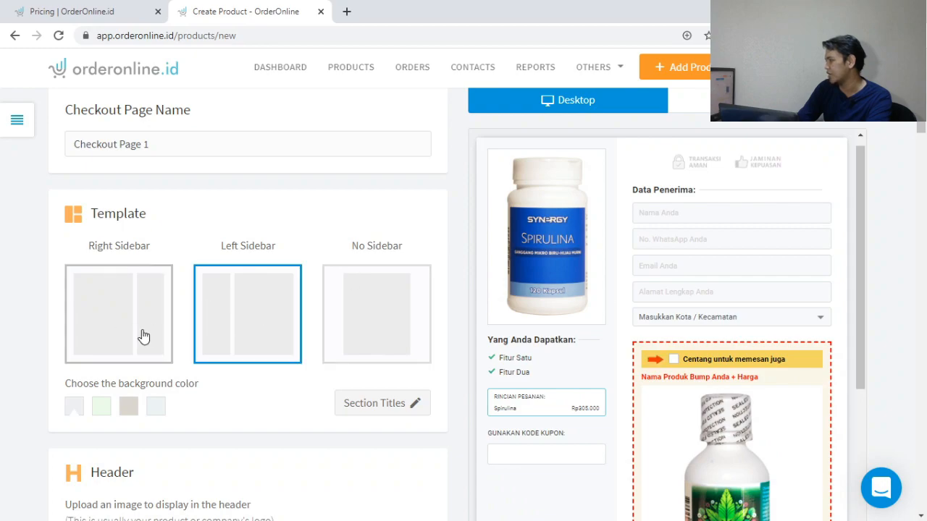
pyautogui.click(413, 320)
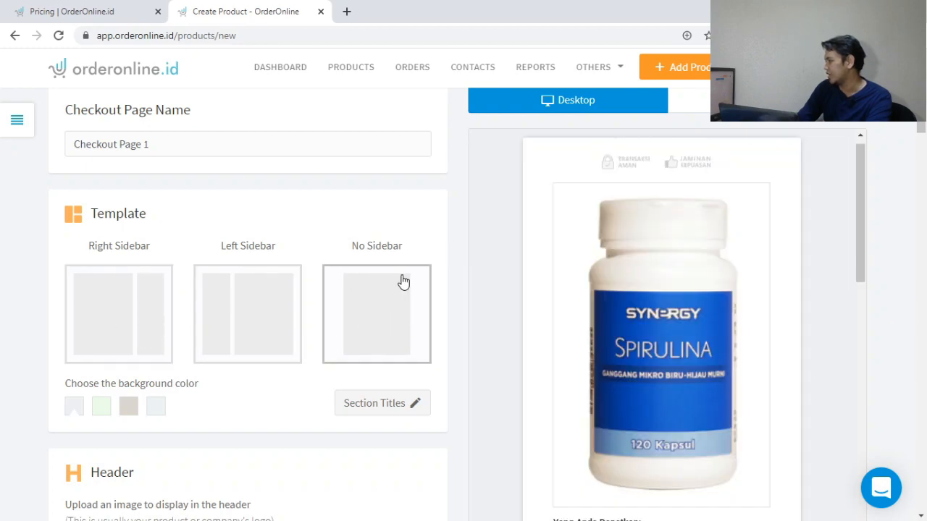
pyautogui.scroll(-3, 772, 306)
pyautogui.scroll(-5, 703, 222)
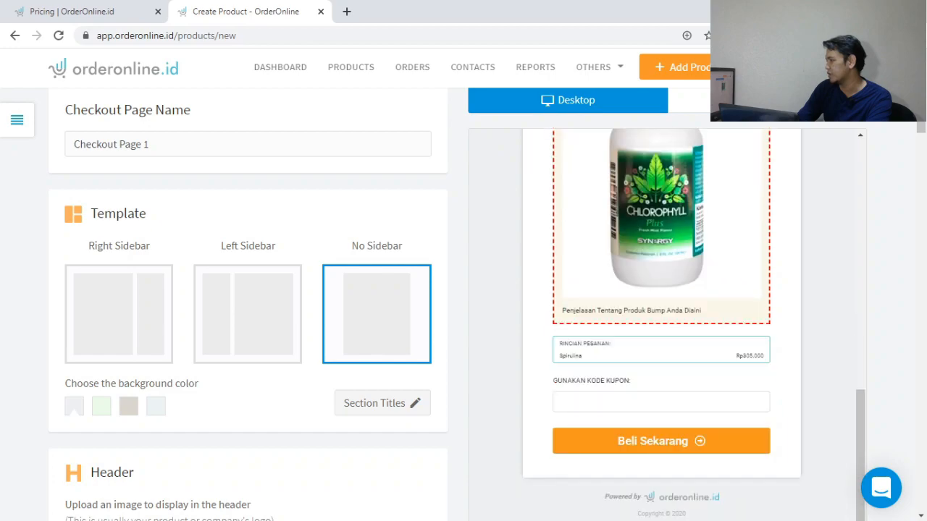
pyautogui.click(141, 310)
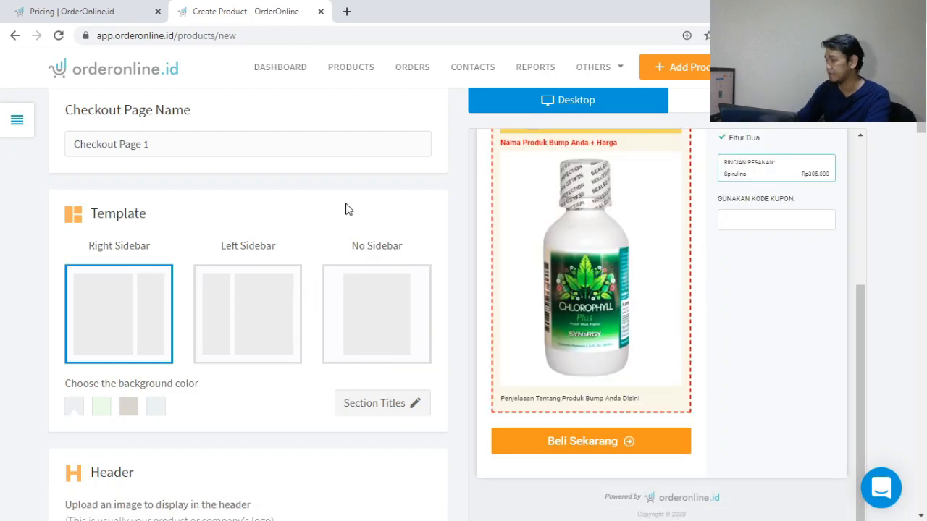
pyautogui.click(282, 296)
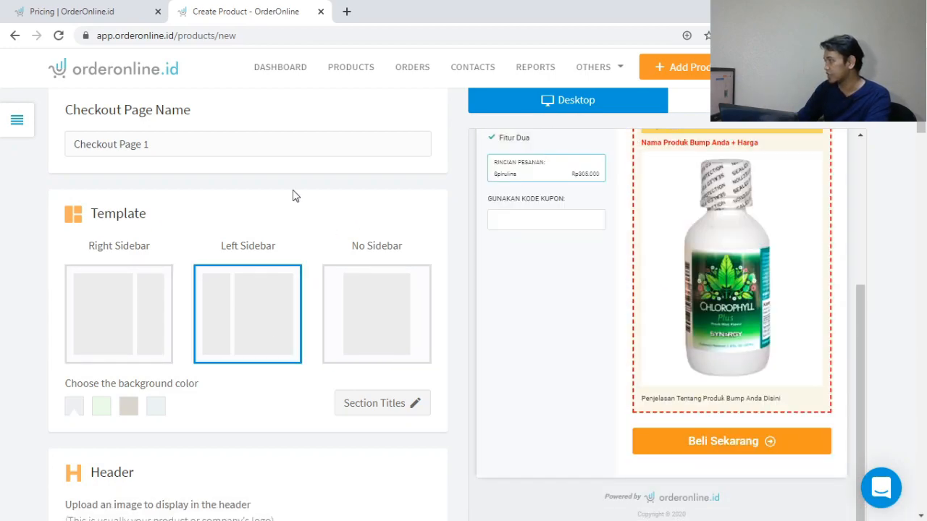
pyautogui.click(128, 326)
# - Upload the Smart Detox Indonesia logo as the checkout page's header image
pyautogui.scroll(-4, 362, 240)
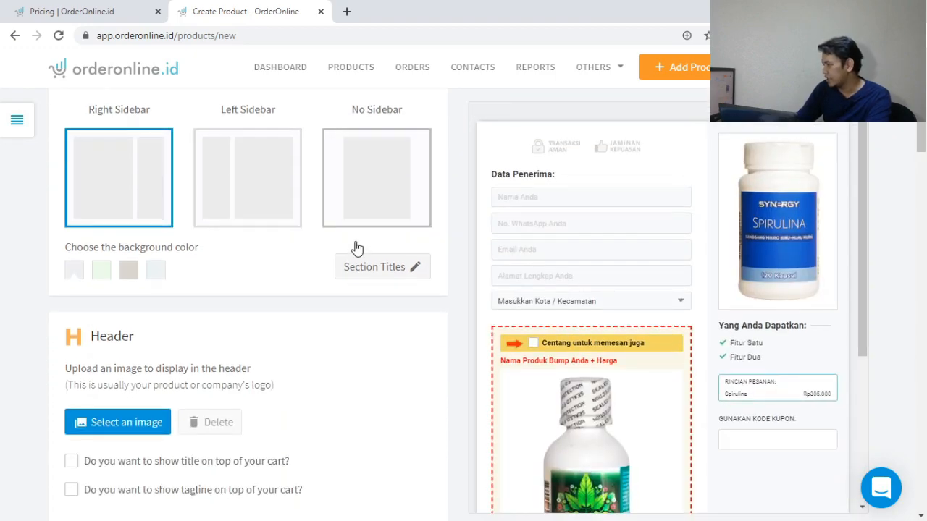
pyautogui.scroll(3, 342, 241)
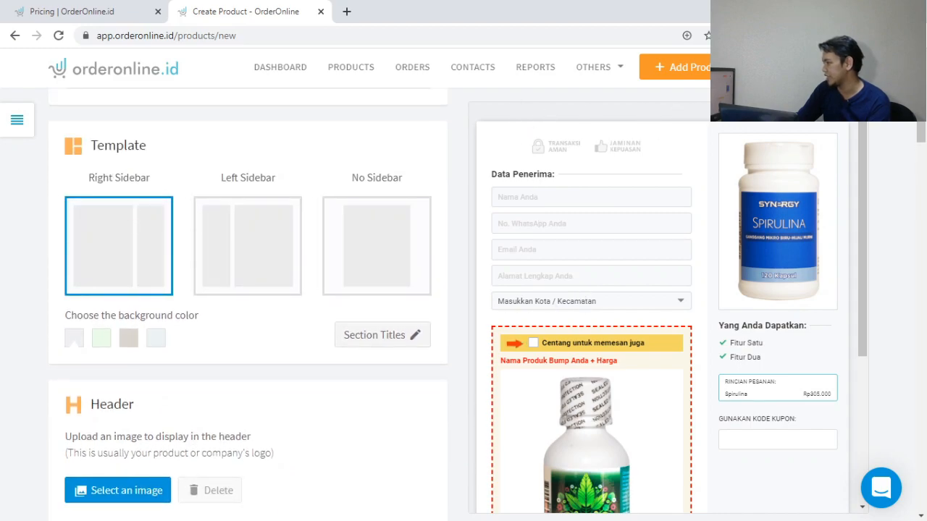
pyautogui.scroll(-3, 190, 304)
pyautogui.click(153, 288)
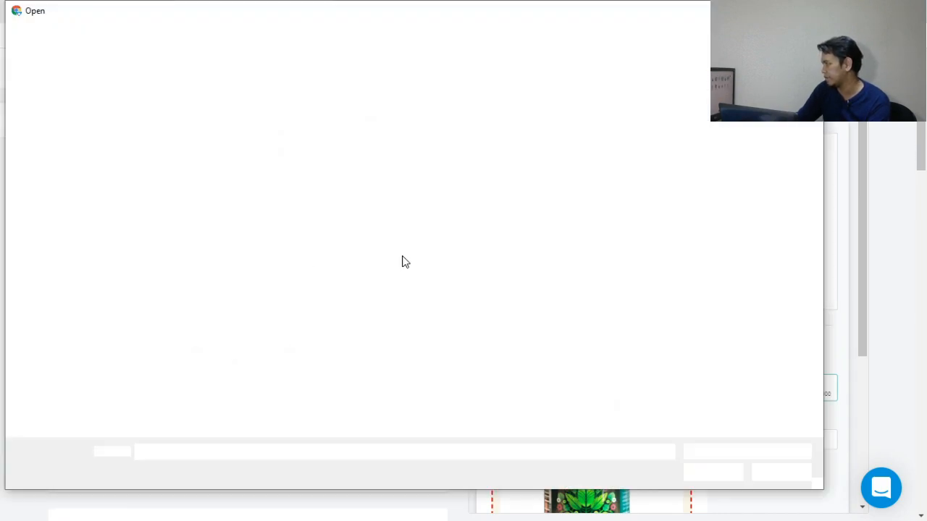
pyautogui.click(342, 33)
pyautogui.doubleClick(312, 109)
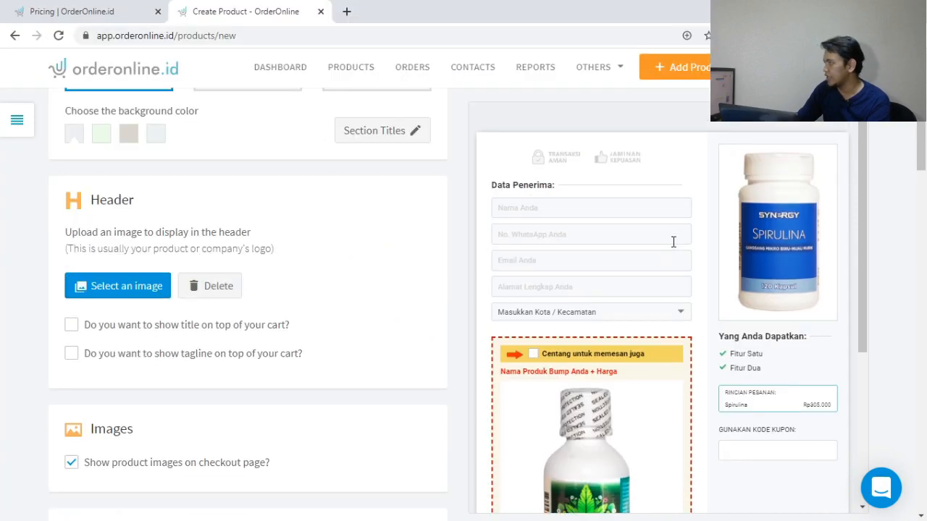
pyautogui.scroll(4, 673, 242)
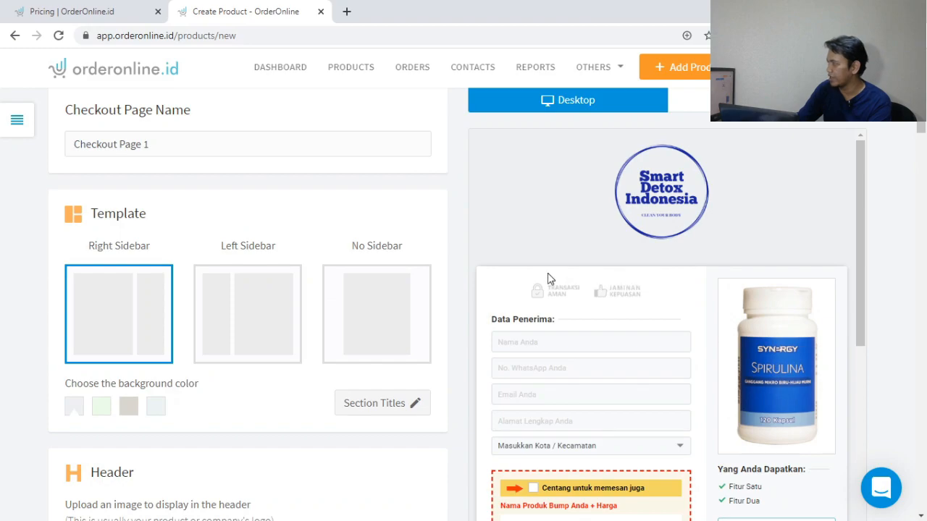
pyautogui.scroll(-4, 430, 261)
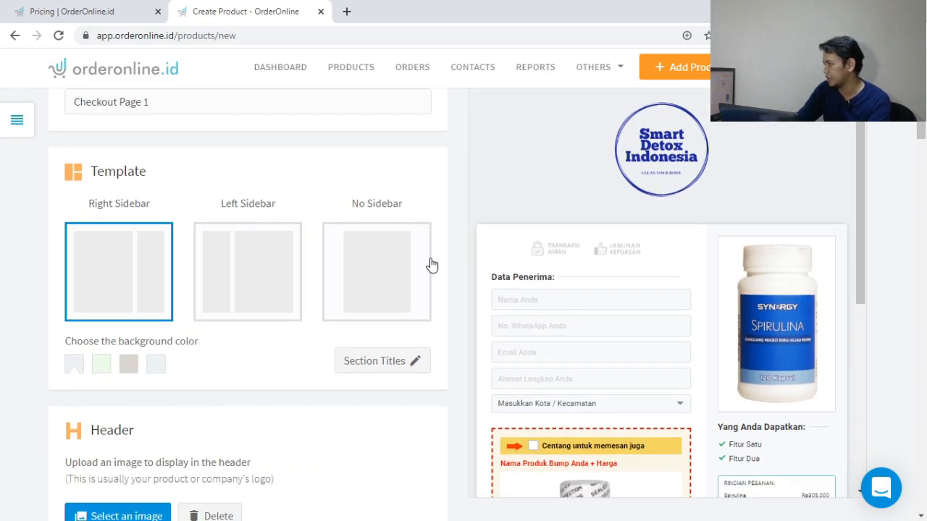
# - Turn the guarantee seals off to compare the checkout preview, and turn them back on
pyautogui.scroll(-4, 430, 258)
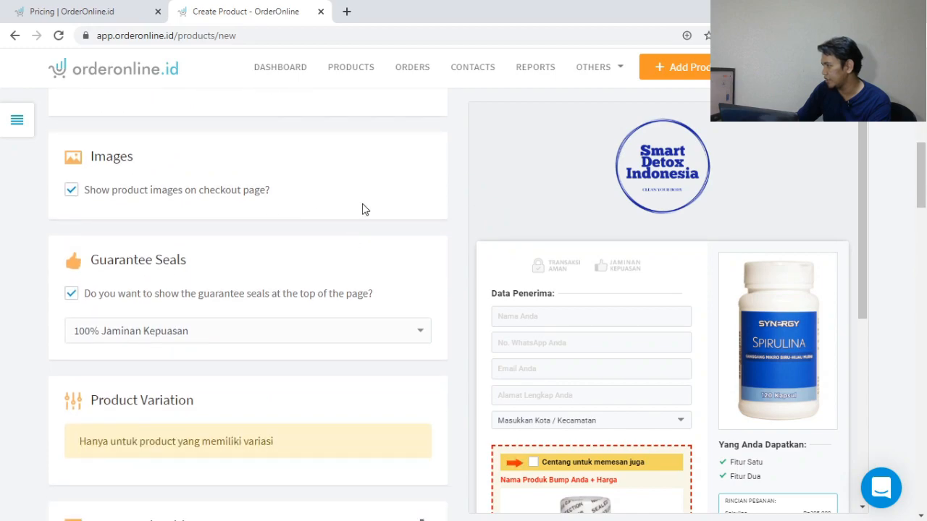
pyautogui.scroll(-2, 362, 209)
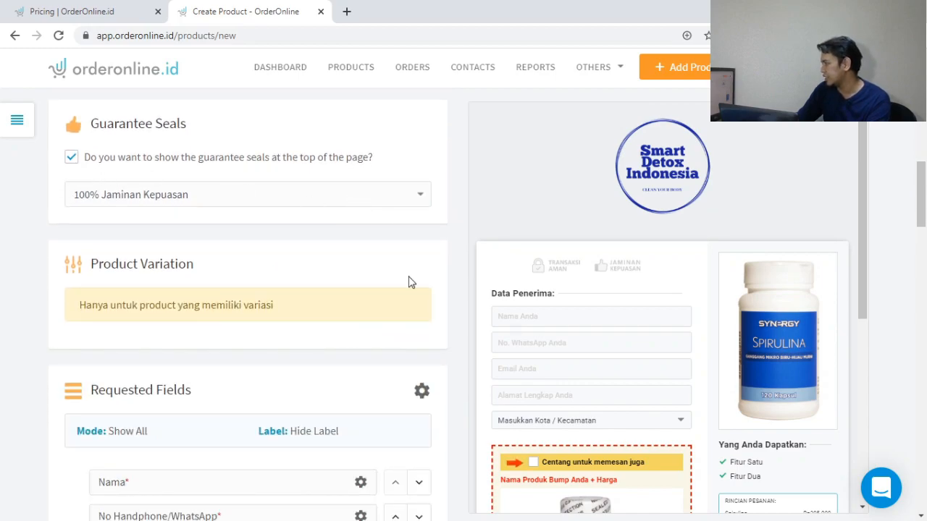
pyautogui.scroll(1, 507, 323)
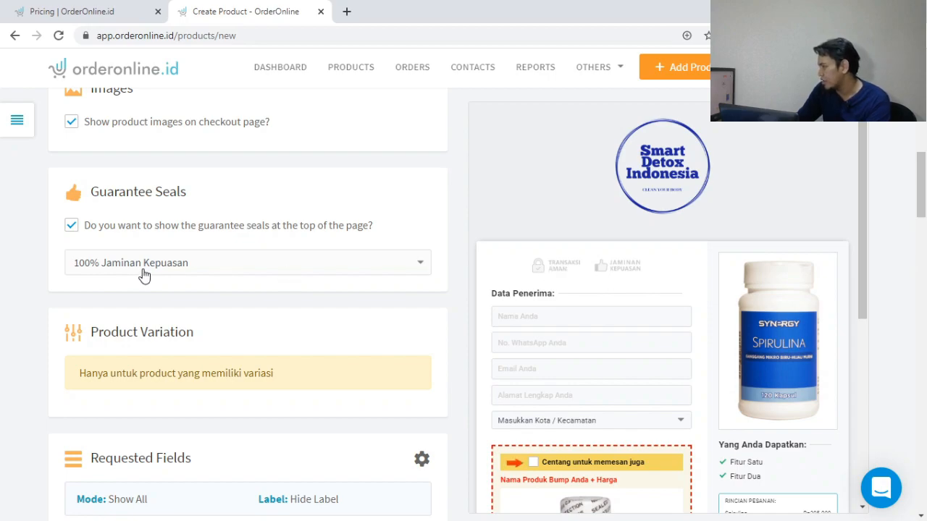
pyautogui.click(71, 225)
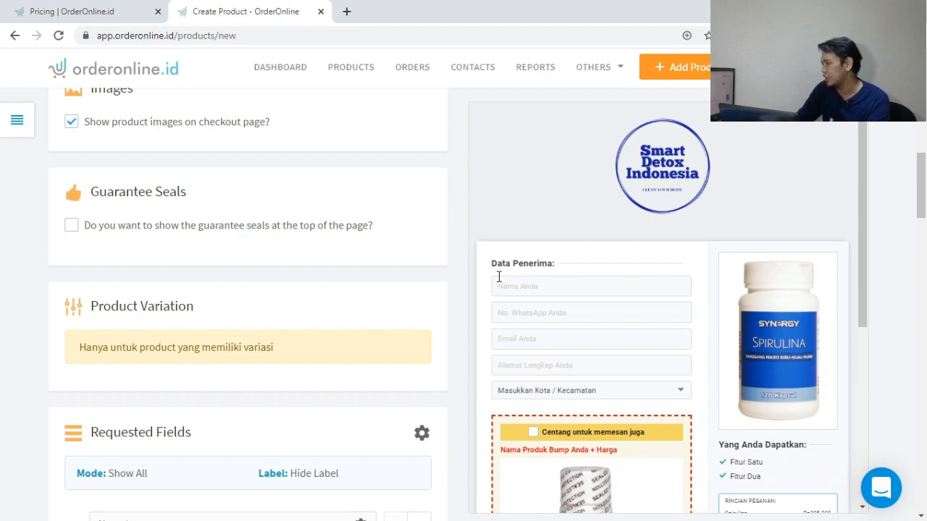
pyautogui.click(73, 229)
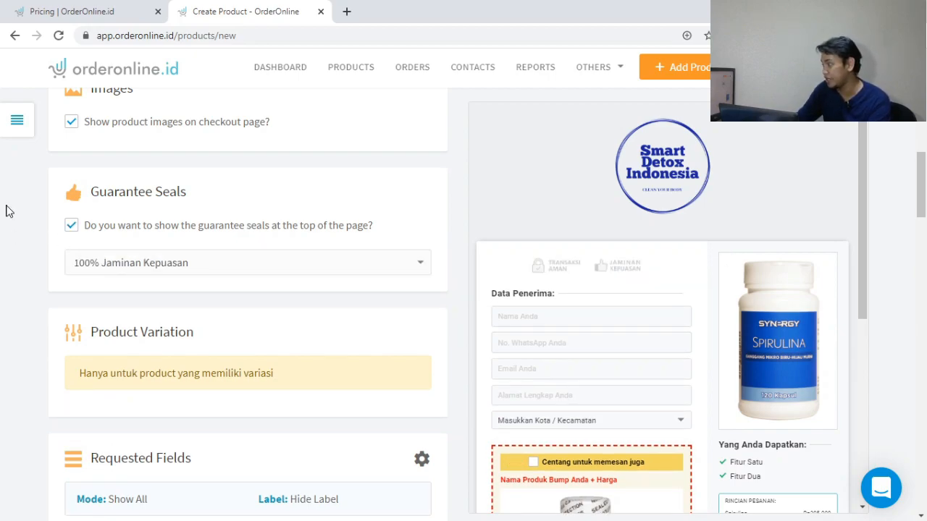
# - Enable the separate Provinsi, Kota/Kabupaten and Kecamatan requested fields in place of the combined Kota / Kecamatan field
pyautogui.scroll(-4, 13, 213)
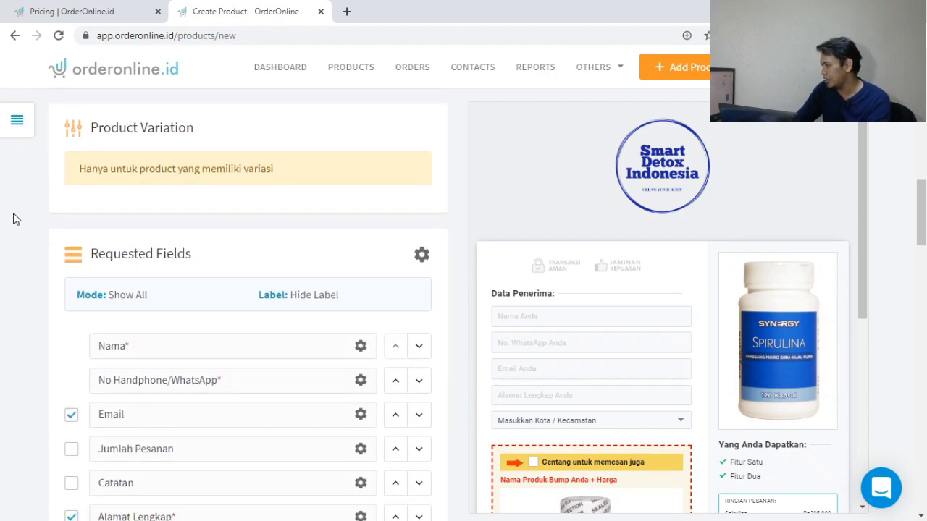
pyautogui.scroll(-2, 26, 187)
pyautogui.scroll(-2, 236, 271)
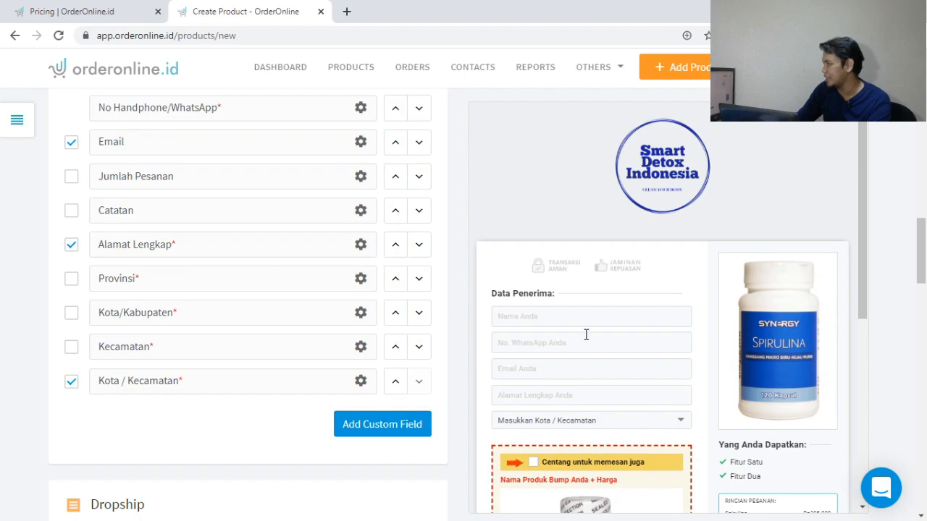
pyautogui.scroll(1, 214, 268)
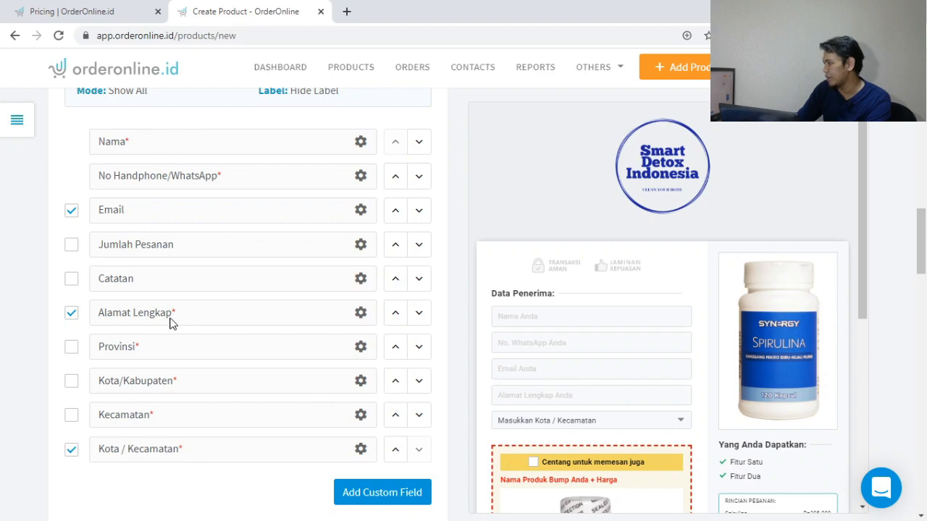
pyautogui.click(71, 353)
pyautogui.click(70, 382)
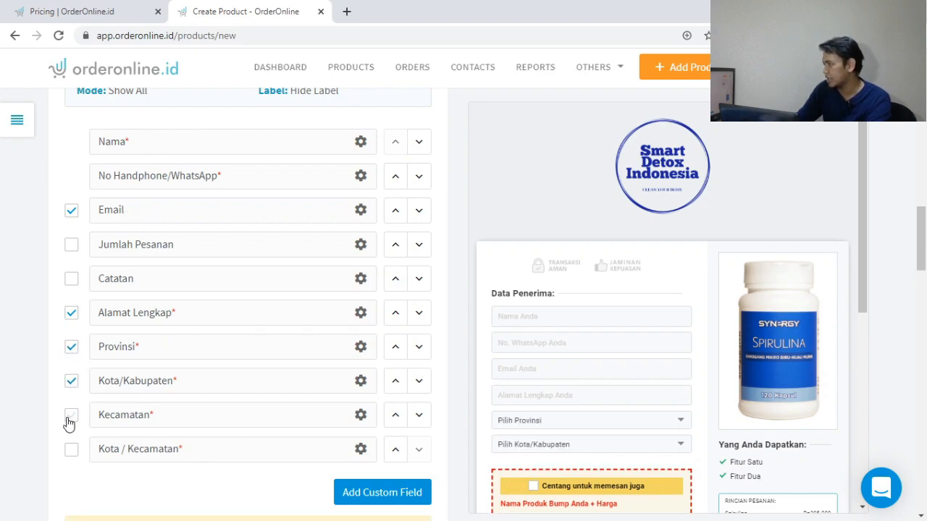
pyautogui.click(70, 420)
pyautogui.scroll(-1, 24, 326)
pyautogui.scroll(-3, 532, 325)
pyautogui.click(596, 313)
pyautogui.click(595, 313)
pyautogui.scroll(2, 575, 179)
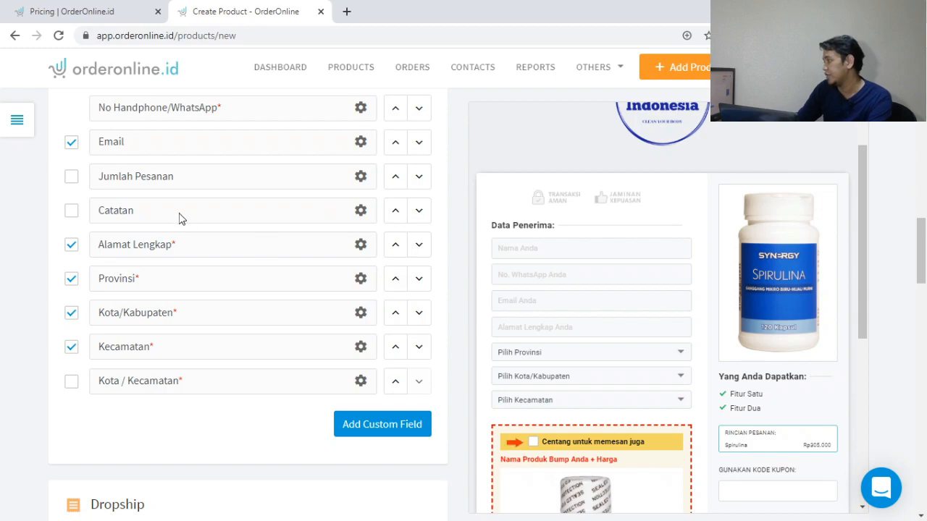
# - Try the Jumlah Pesanan field in the order form preview and disable it again
pyautogui.click(72, 179)
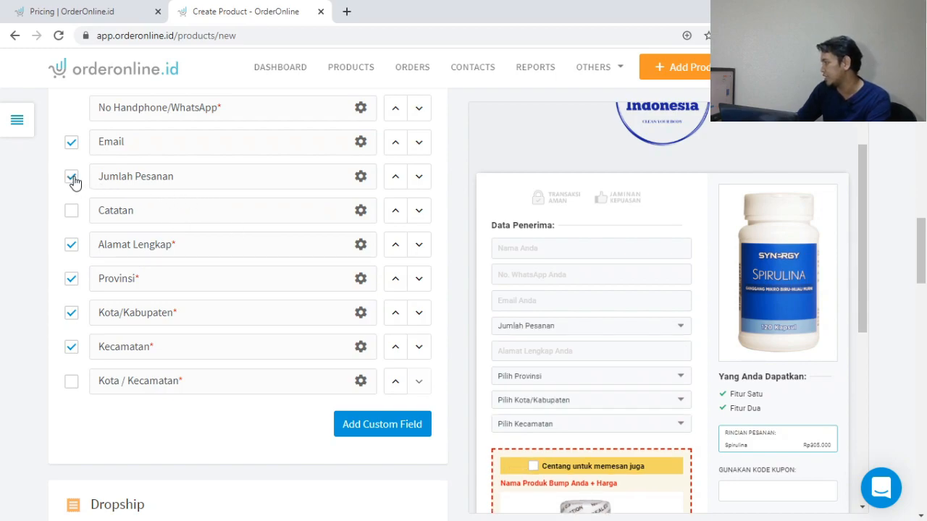
pyautogui.click(627, 335)
pyautogui.click(627, 335)
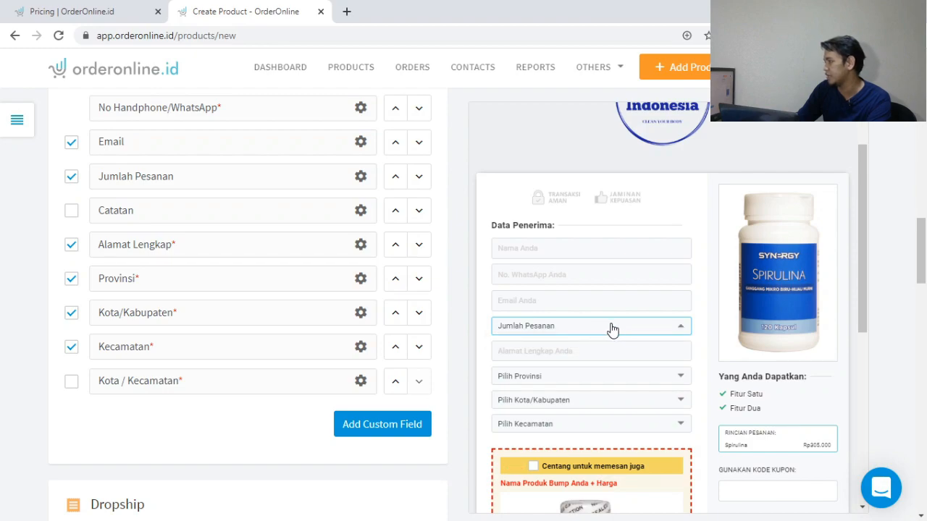
pyautogui.click(72, 178)
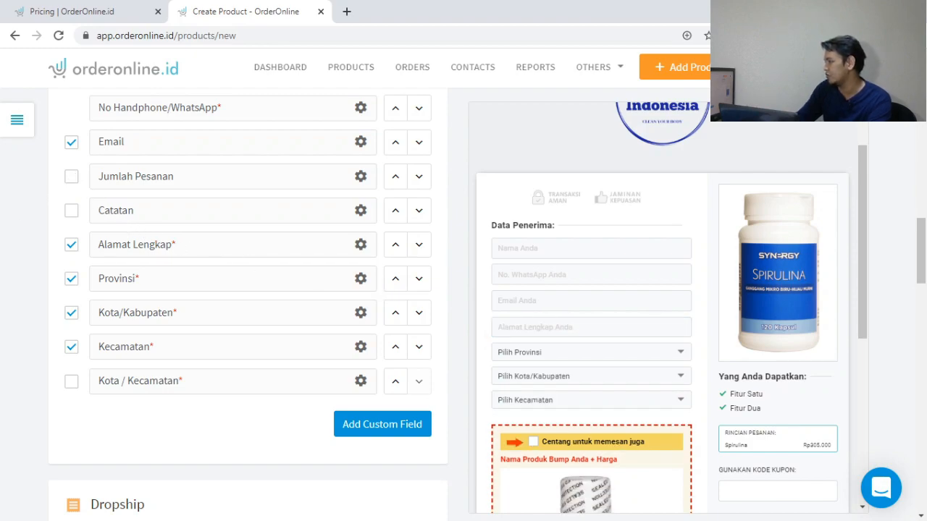
# - Change the Beli Sekarang buy button color to blue and check it in the checkout preview
pyautogui.scroll(-5, 111, 154)
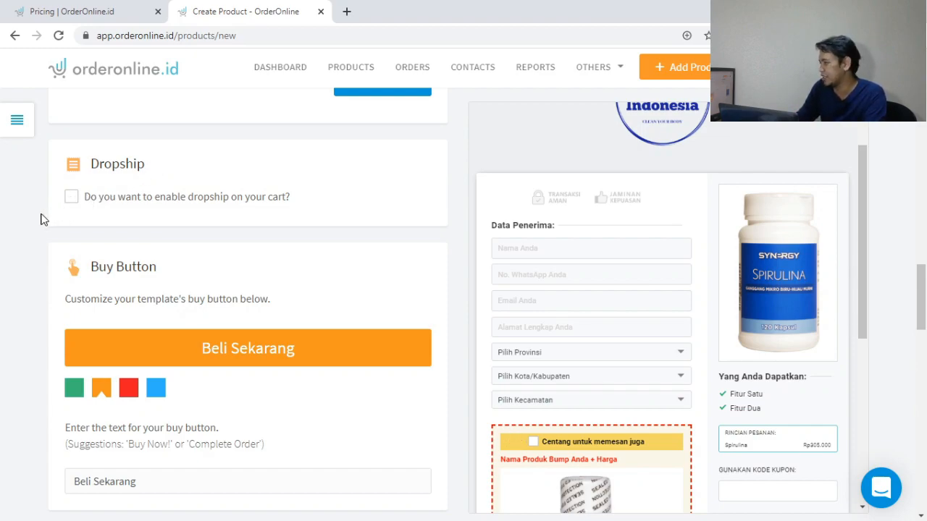
pyautogui.scroll(-1, 41, 220)
pyautogui.scroll(-2, 304, 189)
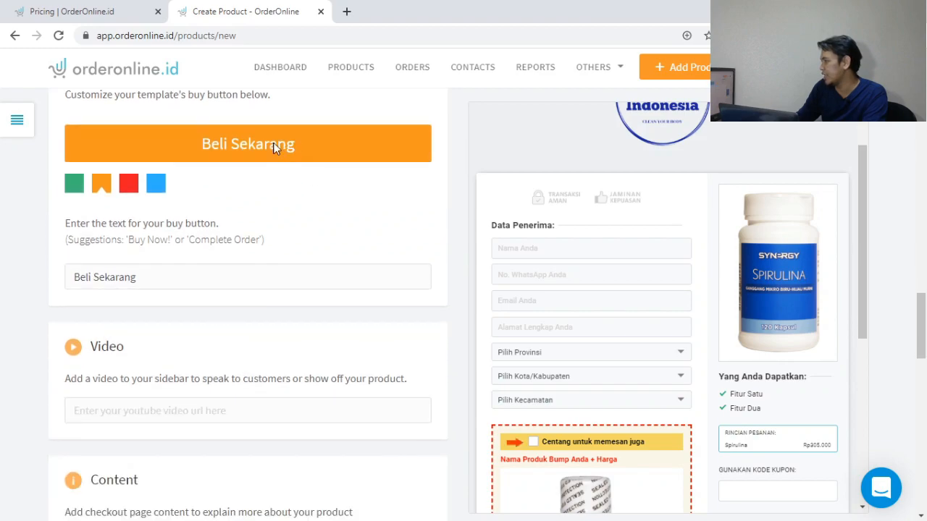
pyautogui.click(155, 186)
pyautogui.scroll(-5, 546, 210)
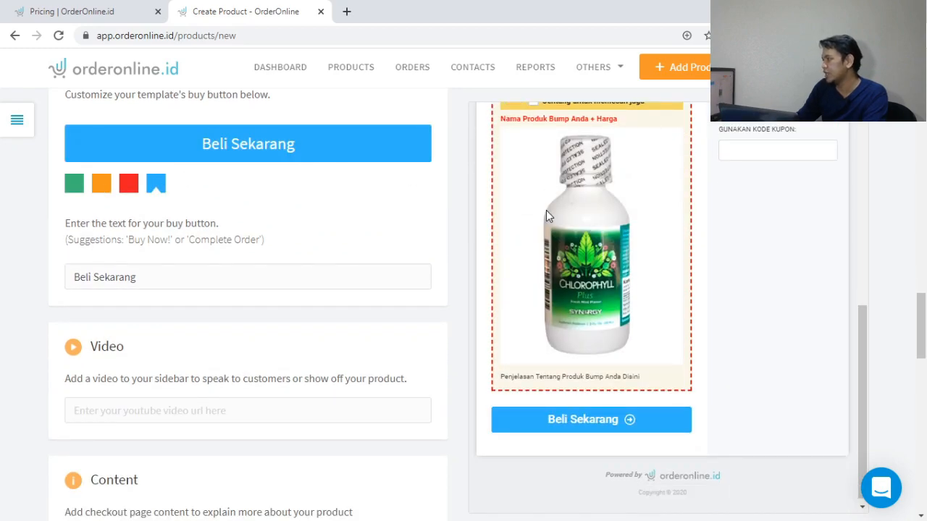
pyautogui.scroll(1, 243, 161)
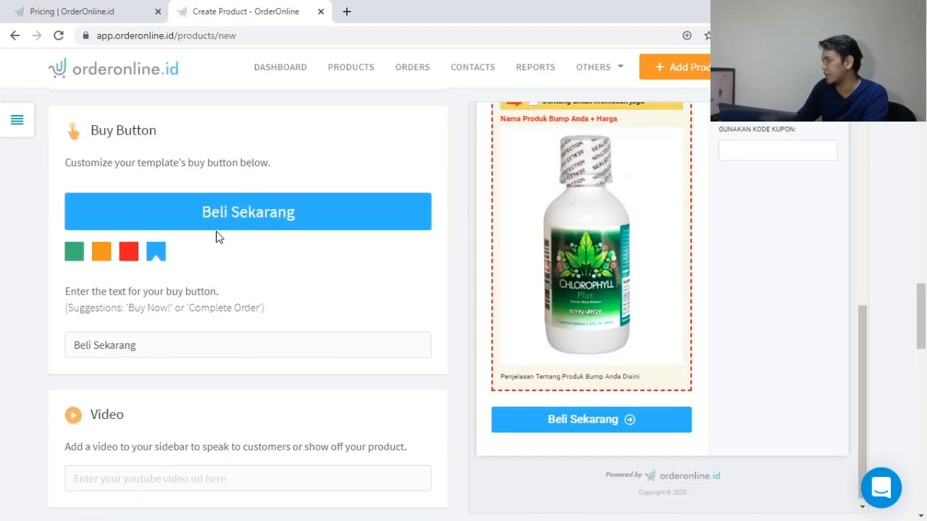
# - Change the Beli Sekarang buy button color to green, keeping its text, and compare it with the checkout preview
pyautogui.scroll(2, 285, 217)
pyautogui.click(128, 391)
pyautogui.click(74, 391)
pyautogui.scroll(-1, 209, 344)
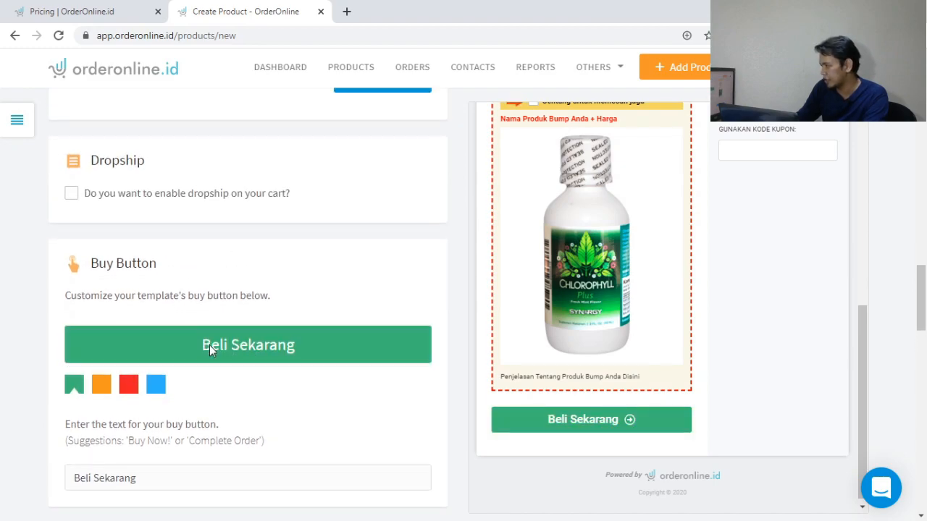
pyautogui.scroll(-2, 209, 345)
pyautogui.scroll(-1, 246, 140)
pyautogui.click(255, 280)
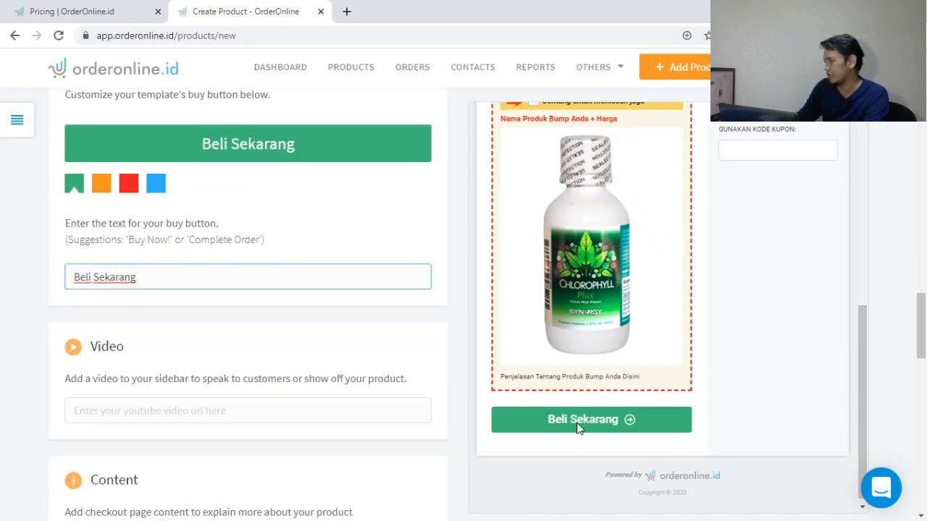
pyautogui.scroll(-3, 268, 248)
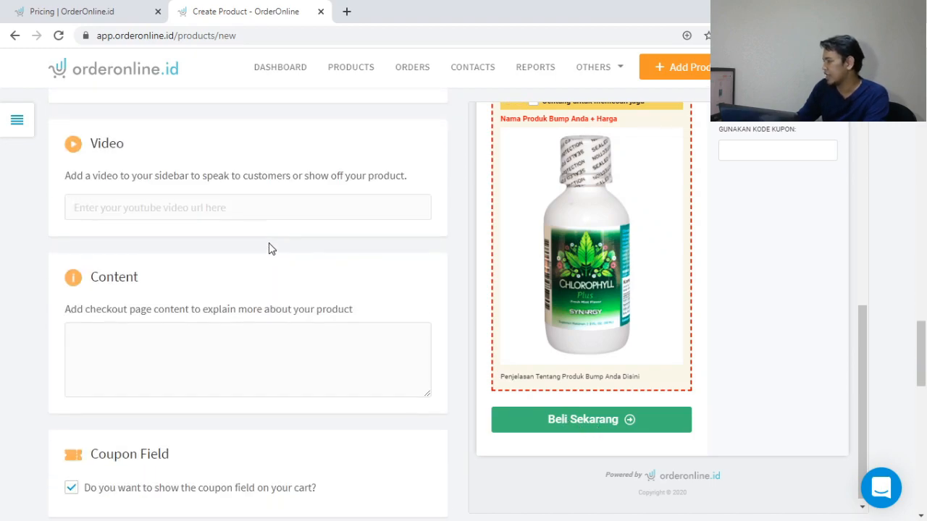
pyautogui.scroll(2, 269, 248)
pyautogui.click(118, 344)
pyautogui.scroll(6, 477, 257)
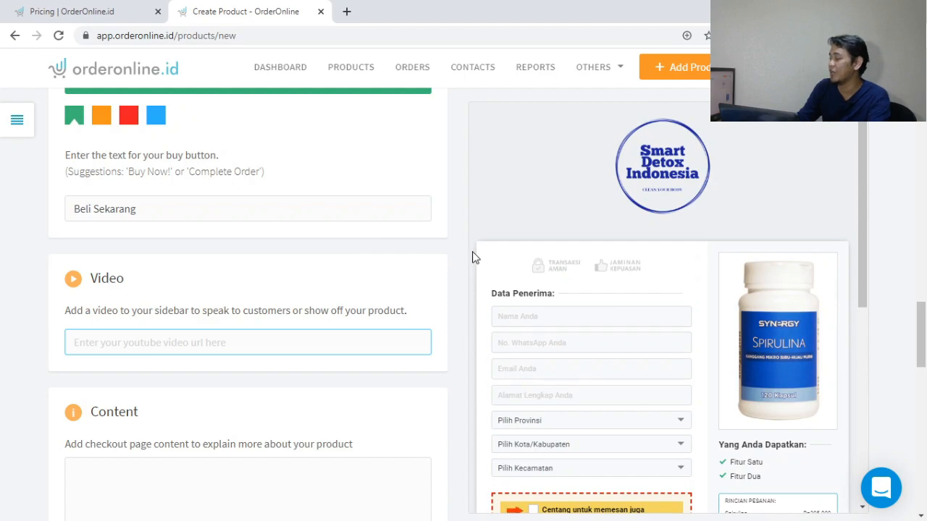
pyautogui.scroll(-1, 472, 257)
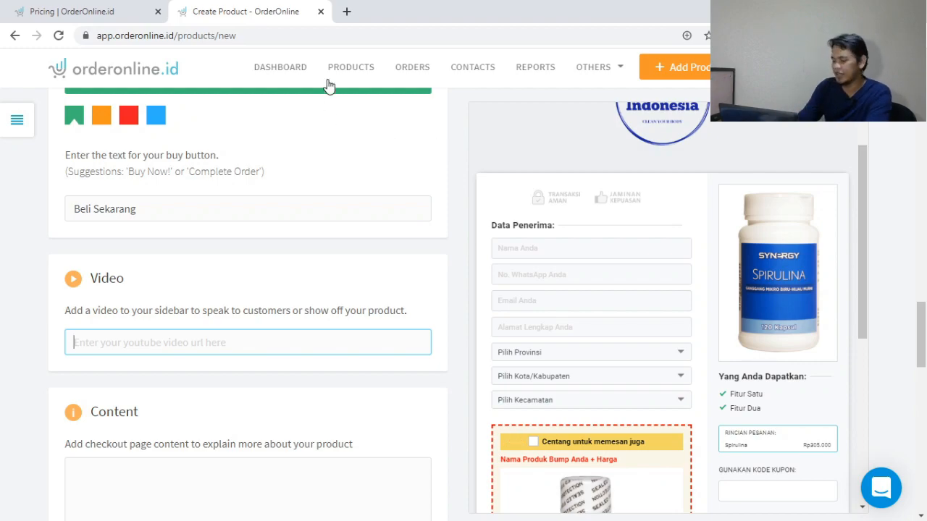
pyautogui.click(346, 11)
pyautogui.write('youtu')
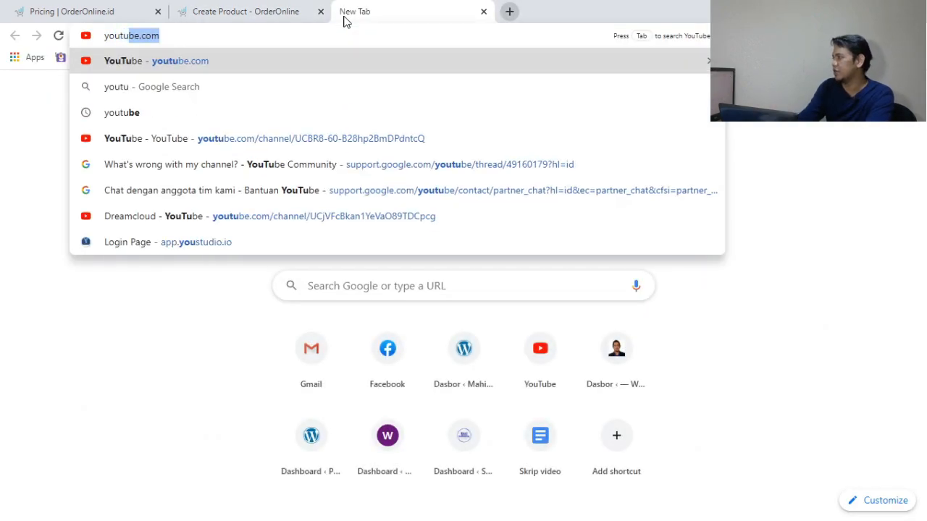
pyautogui.press('Return')
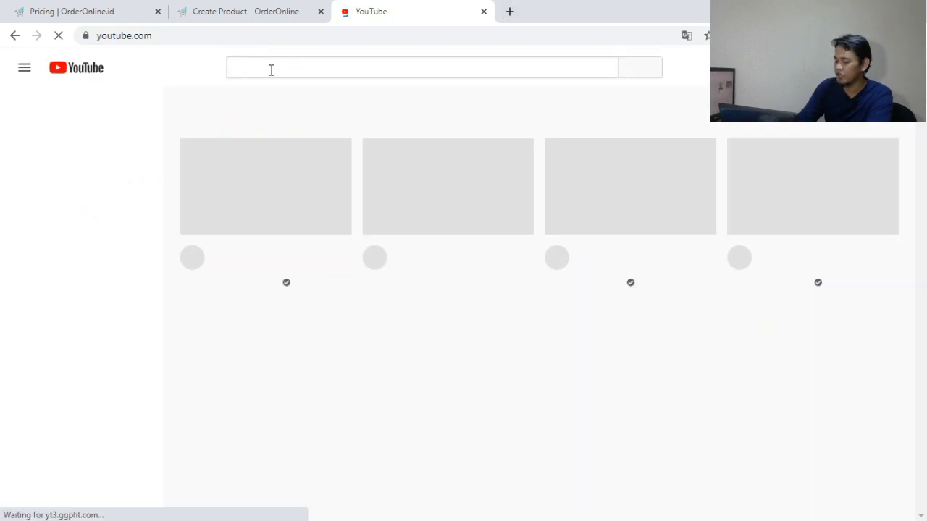
pyautogui.click(271, 68)
pyautogui.write('synerprof')
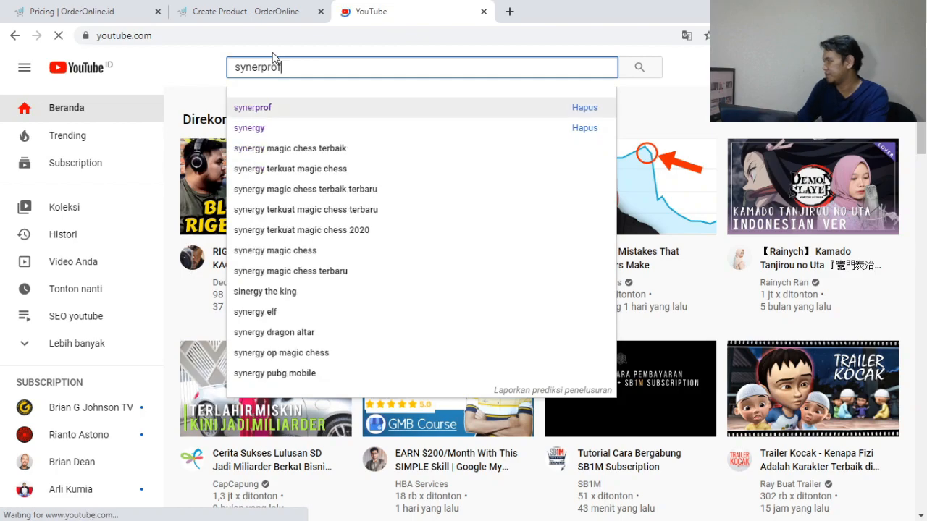
pyautogui.press('Return')
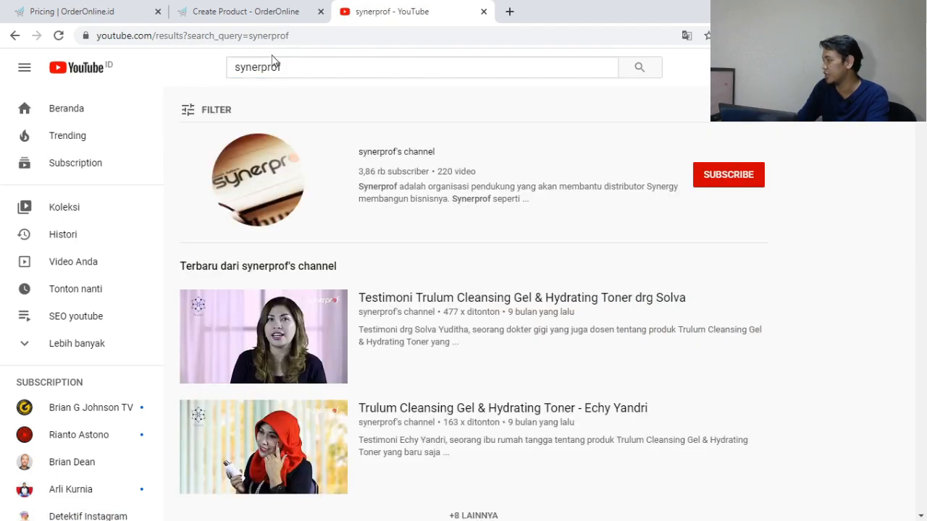
pyautogui.click(411, 161)
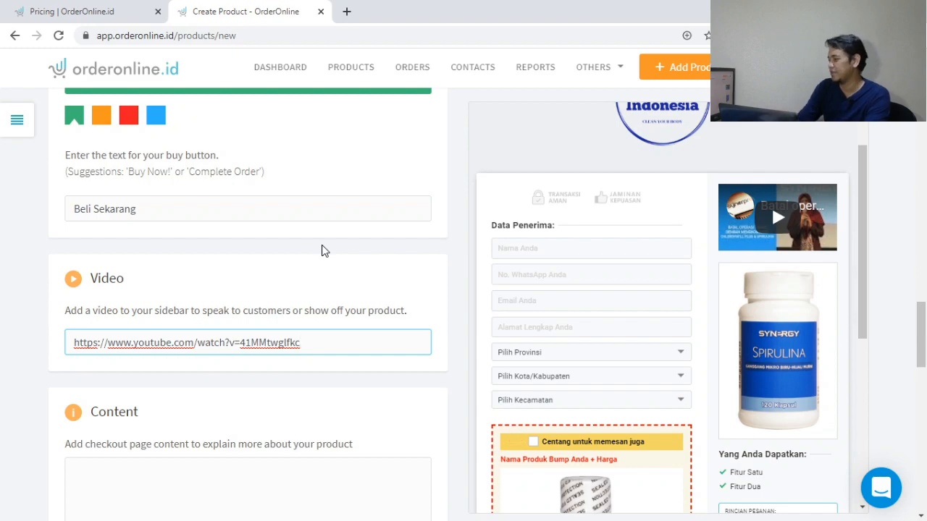
# - Replace the first bullet point, Fitur Satu, with "Untuk Kesehatan Jantung"
pyautogui.scroll(-7, 323, 251)
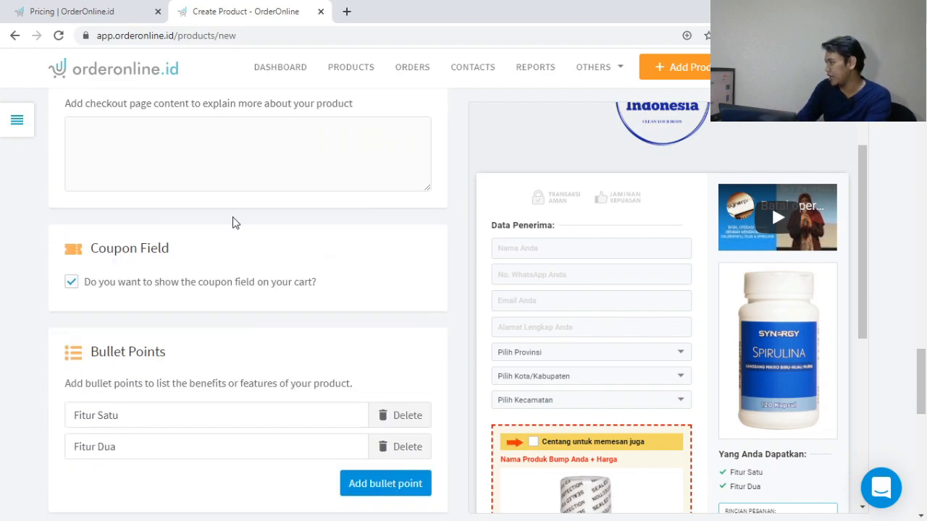
pyautogui.scroll(-2, 319, 220)
pyautogui.scroll(2, 244, 223)
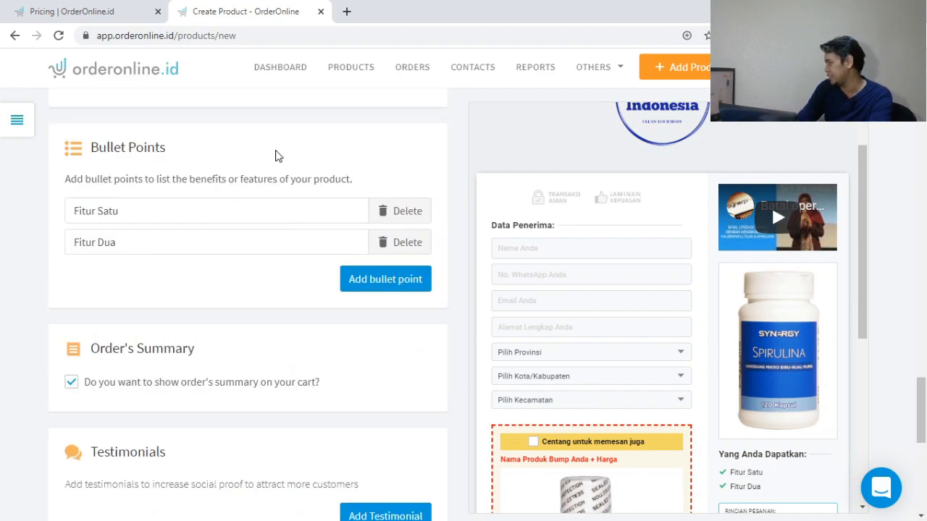
pyautogui.scroll(-3, 766, 351)
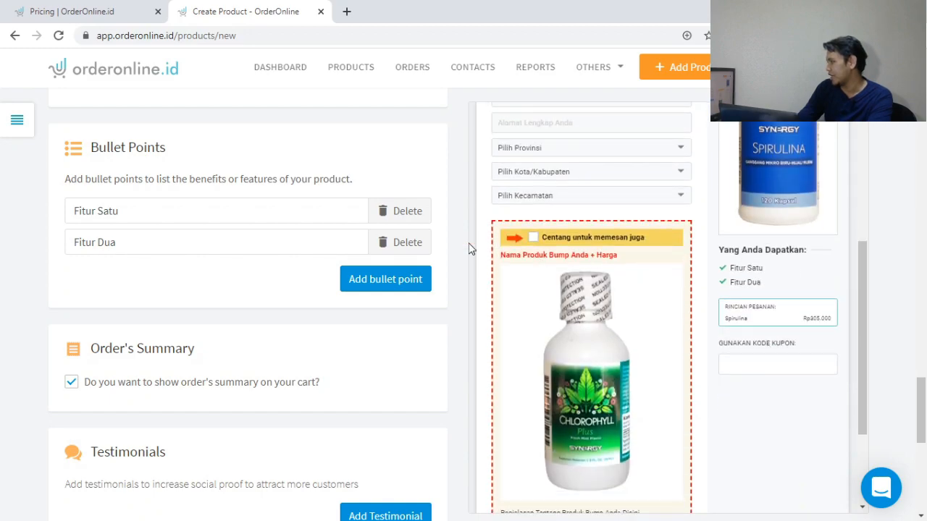
pyautogui.scroll(1, 374, 234)
pyautogui.moveTo(127, 280); pyautogui.dragTo(72, 280)
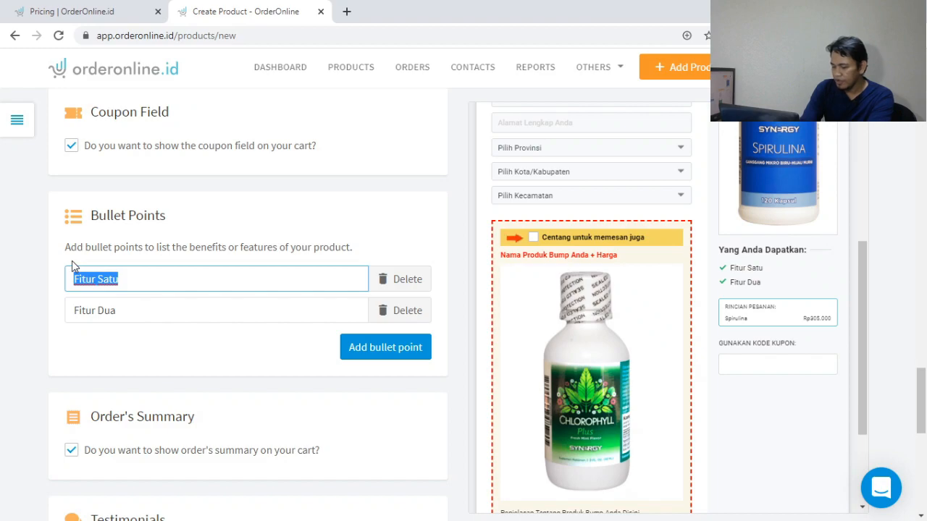
pyautogui.write('Untuk Kesehatan Jantung')
pyautogui.press('Tab')
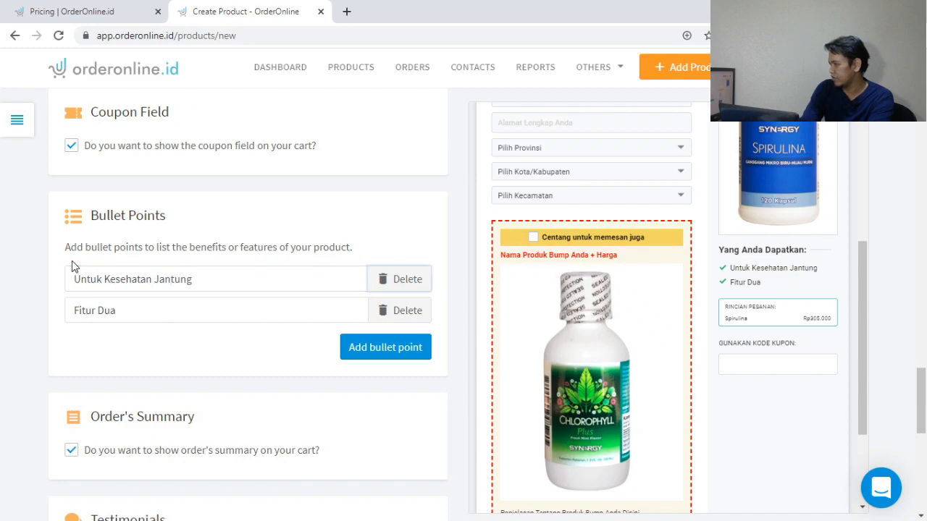
# - Replace the second bullet point, Fitur Dua, with "Dapat Digunakan Sebagai Masker Wajah"
pyautogui.press('BackSpace')
pyautogui.press('BackSpace')
pyautogui.press('BackSpace')
pyautogui.press('BackSpace')
pyautogui.press('BackSpace')
pyautogui.press('BackSpace')
pyautogui.press('BackSpace')
pyautogui.press('BackSpace')
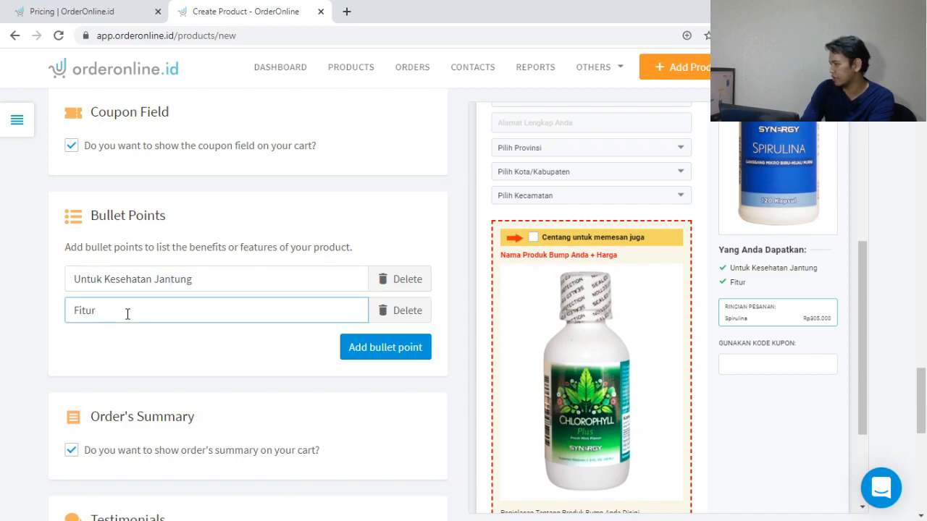
pyautogui.write('Dapat di')
pyautogui.press('BackSpace')
pyautogui.press('BackSpace')
pyautogui.write('Digunakan')
pyautogui.write(' Sebagai Mask')
pyautogui.write('er WAjak')
pyautogui.press('BackSpace')
pyautogui.press('BackSpace')
pyautogui.press('BackSpace')
pyautogui.press('BackSpace')
pyautogui.write('ajah')
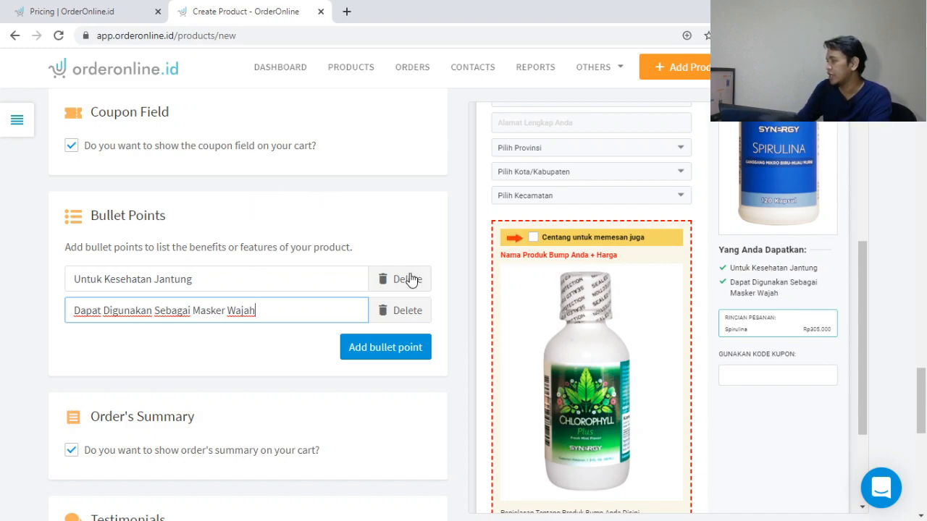
pyautogui.click(155, 276)
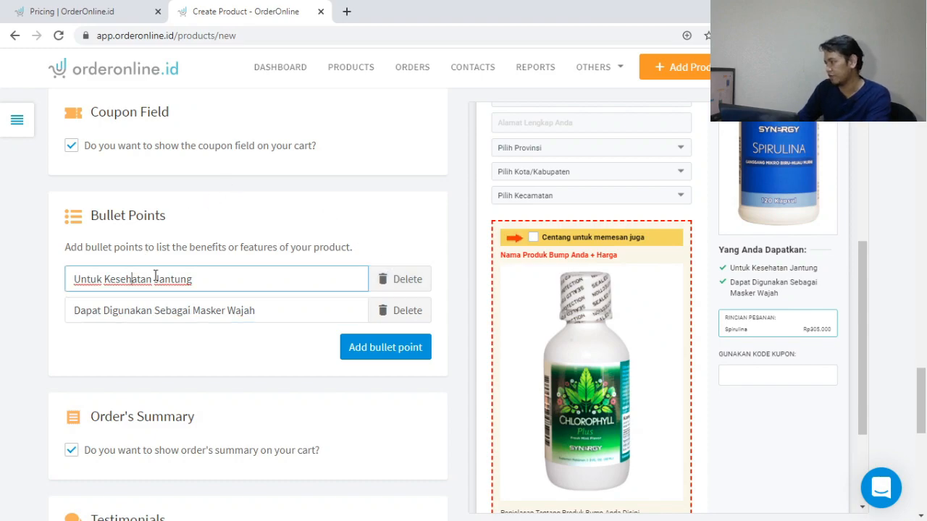
pyautogui.click(269, 310)
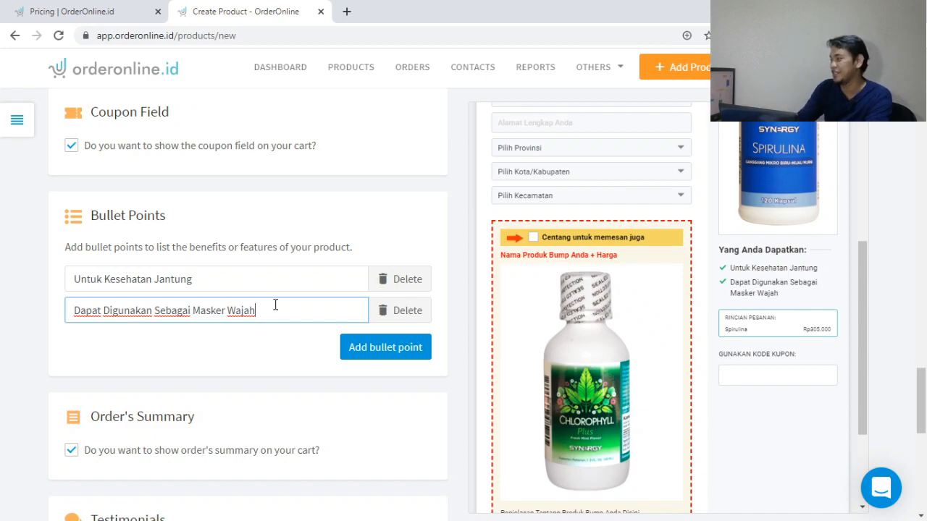
# - Try adding a blank testimonial to the checkout page and remove it again
pyautogui.scroll(-5, 287, 213)
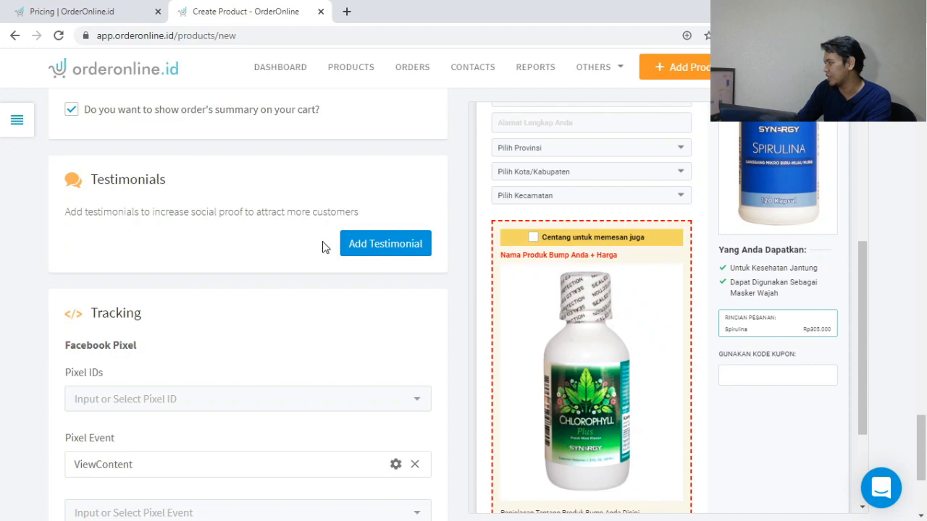
pyautogui.click(351, 244)
pyautogui.scroll(-3, 762, 267)
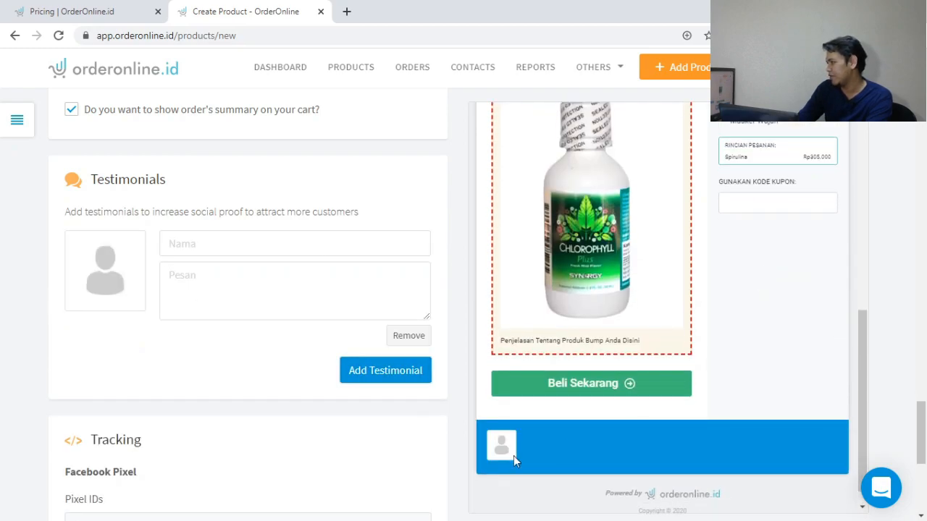
pyautogui.click(212, 238)
pyautogui.click(203, 276)
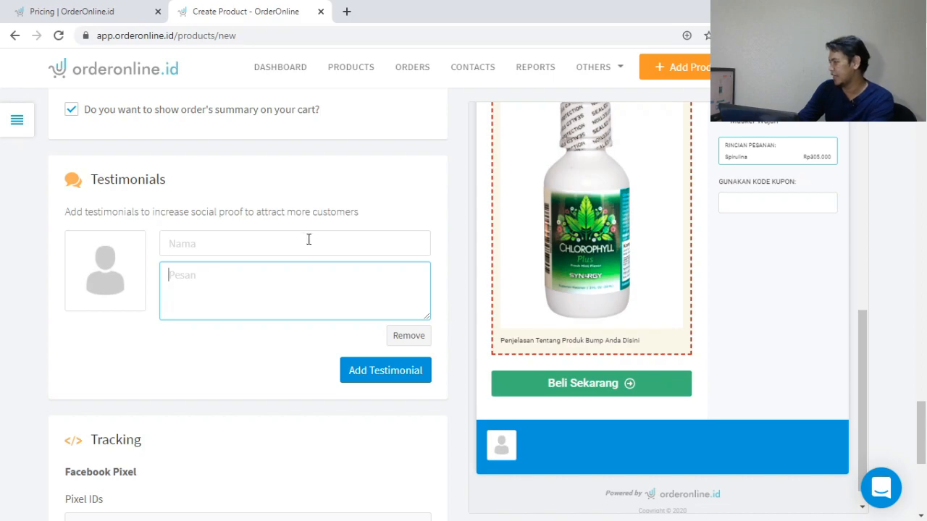
pyautogui.scroll(3, 529, 246)
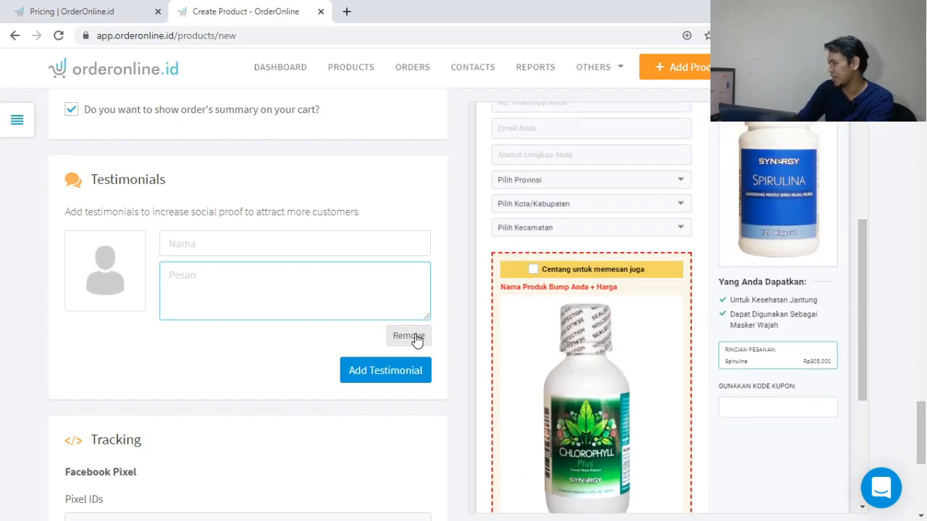
pyautogui.click(409, 337)
# - Look through the available Facebook Pixel IDs without choosing one, and continue to the Success Page settings
pyautogui.scroll(-2, 243, 224)
pyautogui.scroll(3, 668, 300)
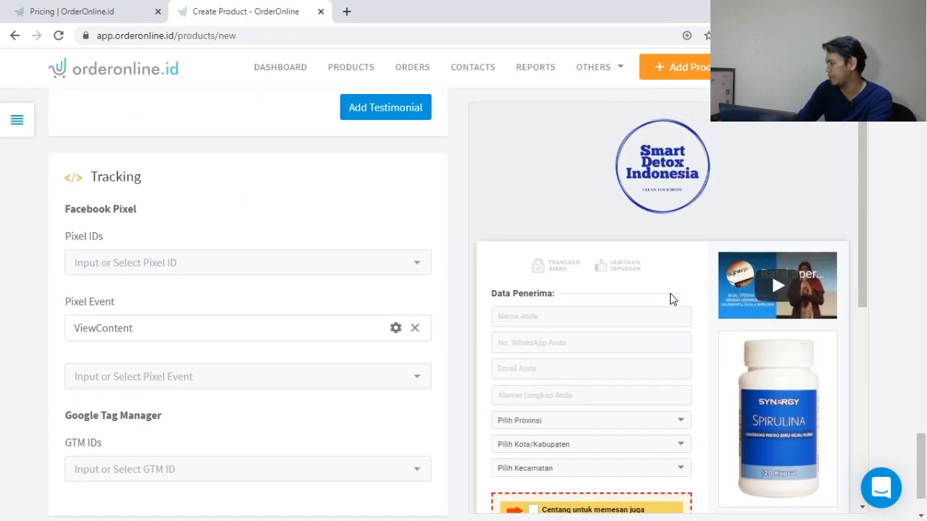
pyautogui.scroll(-1, 242, 222)
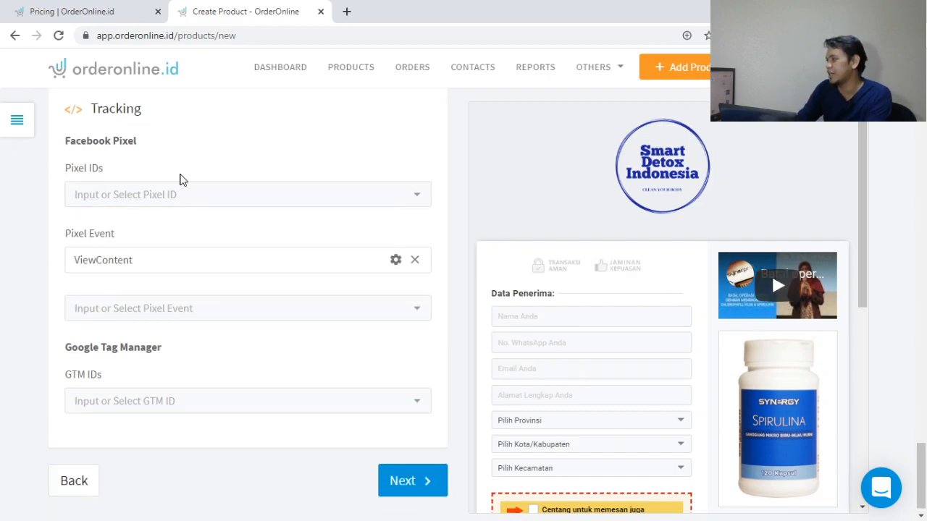
pyautogui.click(137, 194)
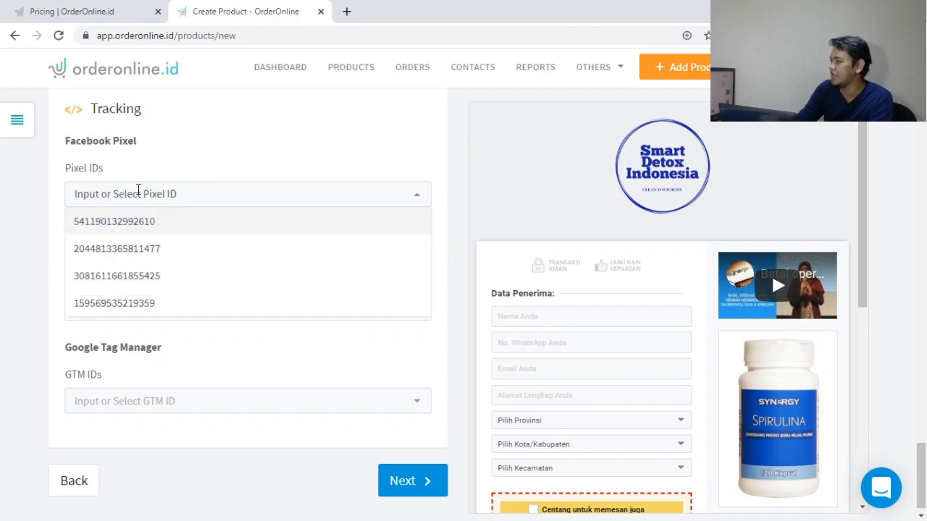
pyautogui.click(27, 208)
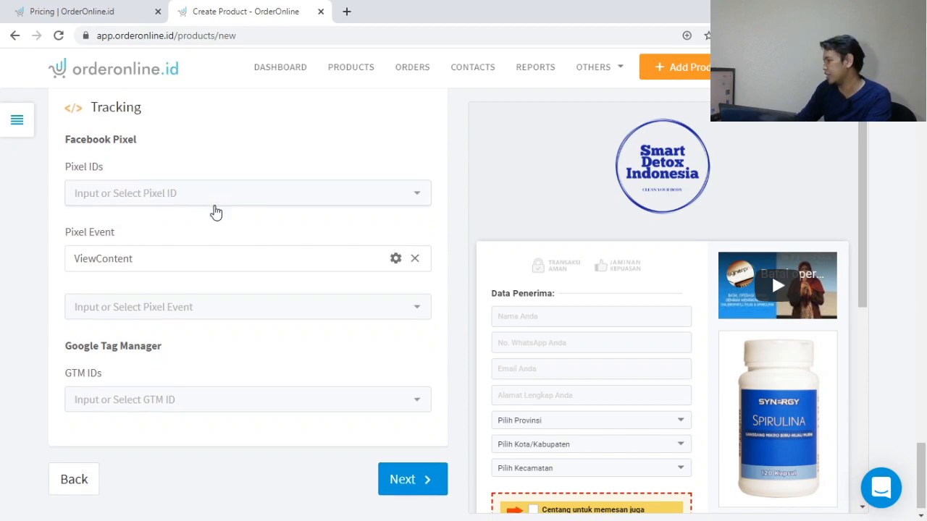
pyautogui.scroll(-1, 368, 314)
pyautogui.click(399, 465)
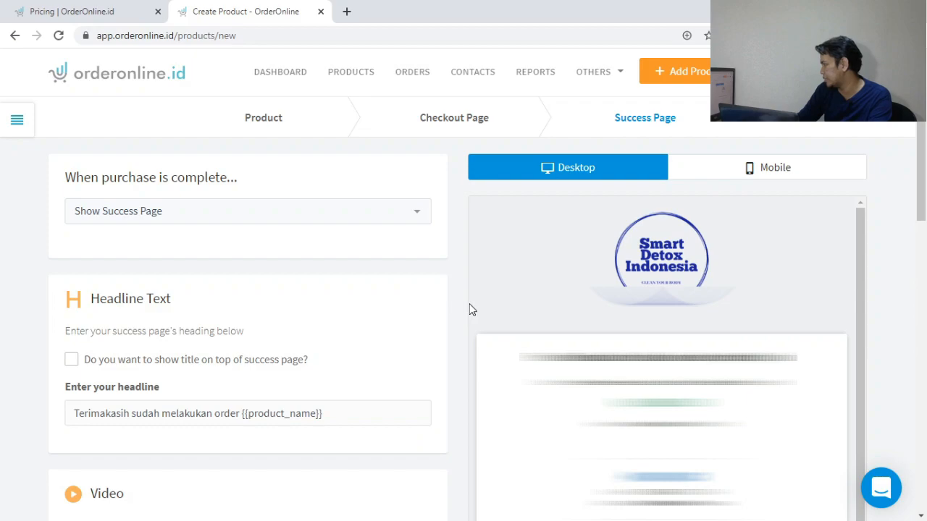
# - Review the success page's default headline, body text and tracking settings, and save the product to get its URL
pyautogui.scroll(-4, 504, 304)
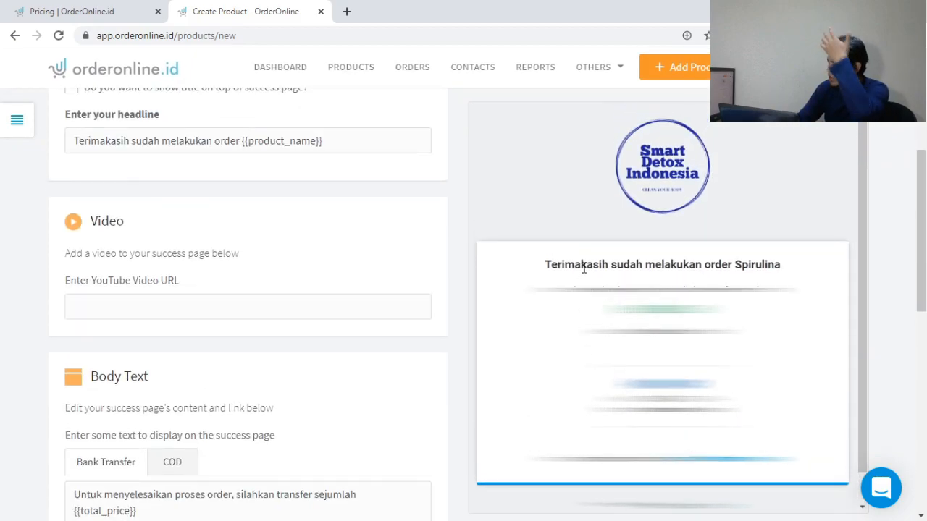
pyautogui.moveTo(695, 276); pyautogui.dragTo(664, 275)
pyautogui.scroll(-2, 664, 275)
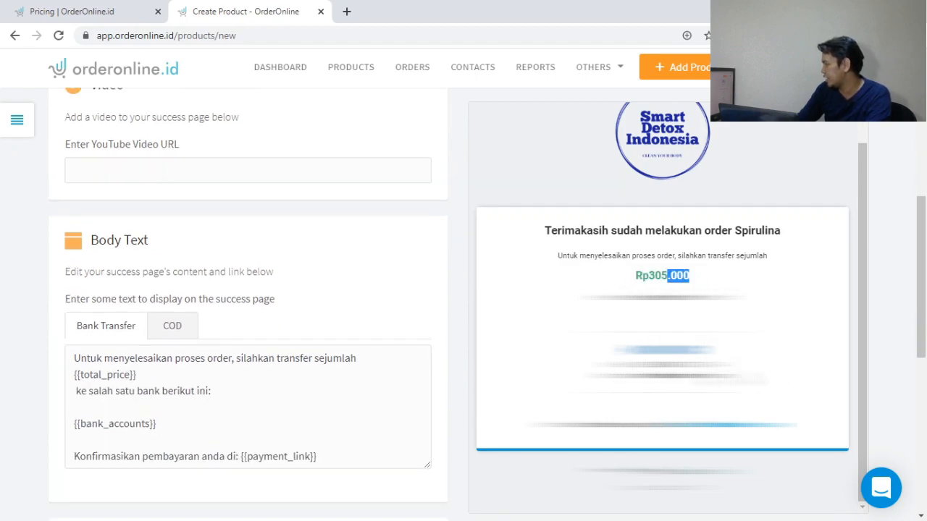
pyautogui.scroll(-4, 471, 316)
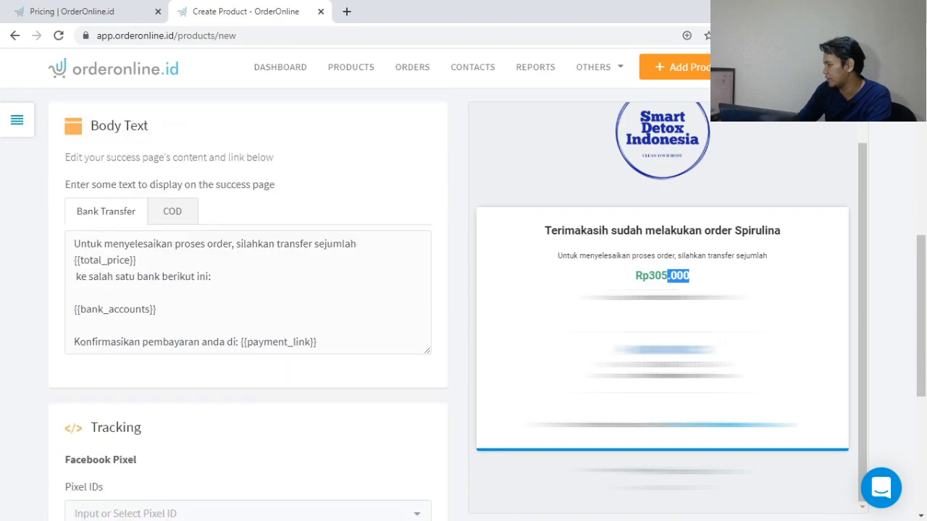
pyautogui.scroll(-2, 446, 305)
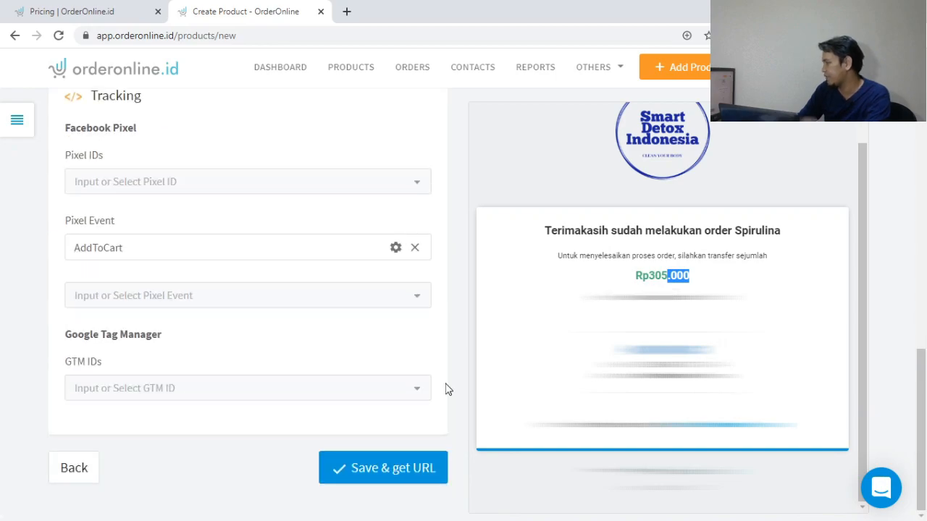
pyautogui.click(422, 480)
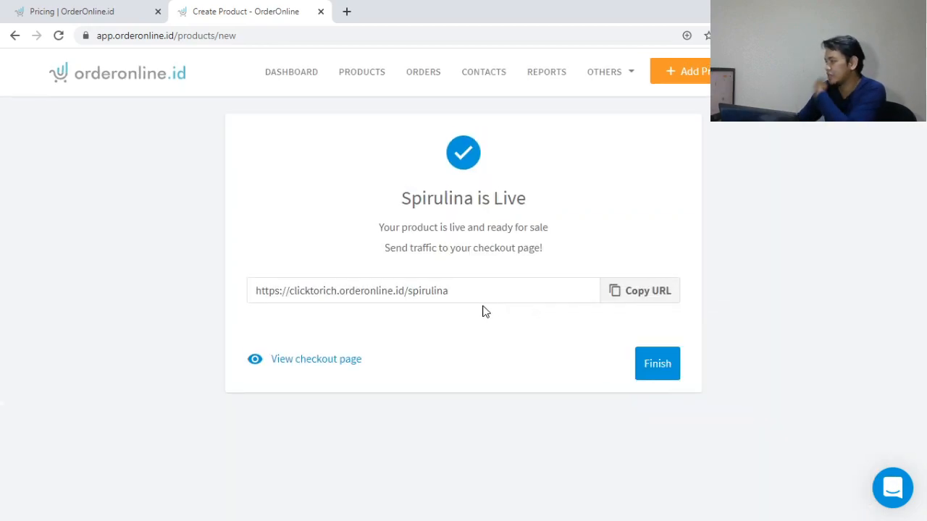
# - Copy the Spirulina checkout URL and open it in a new browser tab
pyautogui.click(642, 297)
pyautogui.click(347, 11)
pyautogui.hotkey('ctrl', 'v')
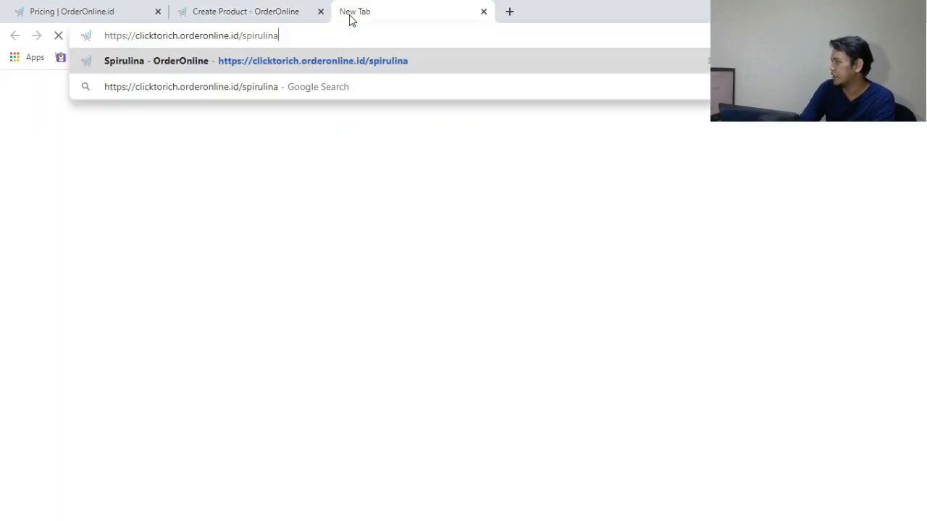
pyautogui.press('Return')
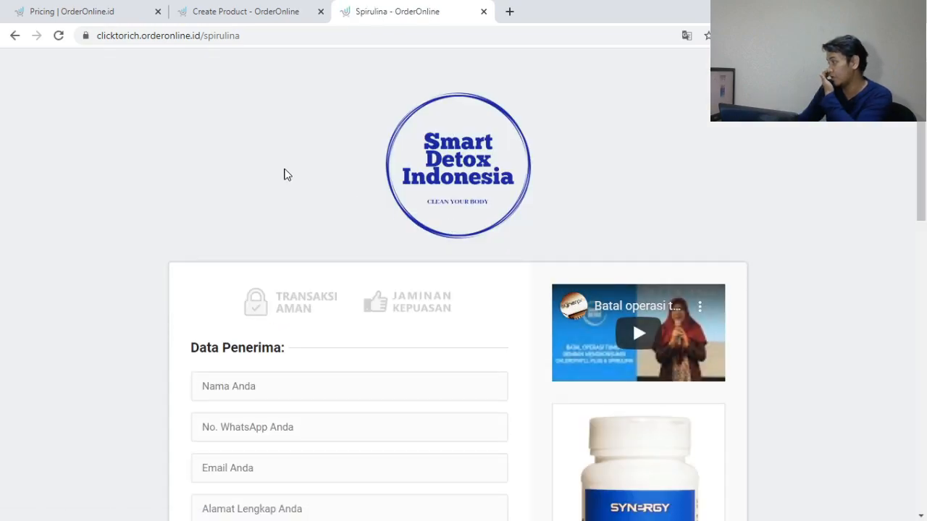
# - Review the published Spirulina checkout page from the logo through the bump offer and order summary, and close the page
pyautogui.scroll(-8, 293, 174)
pyautogui.scroll(-2, 316, 176)
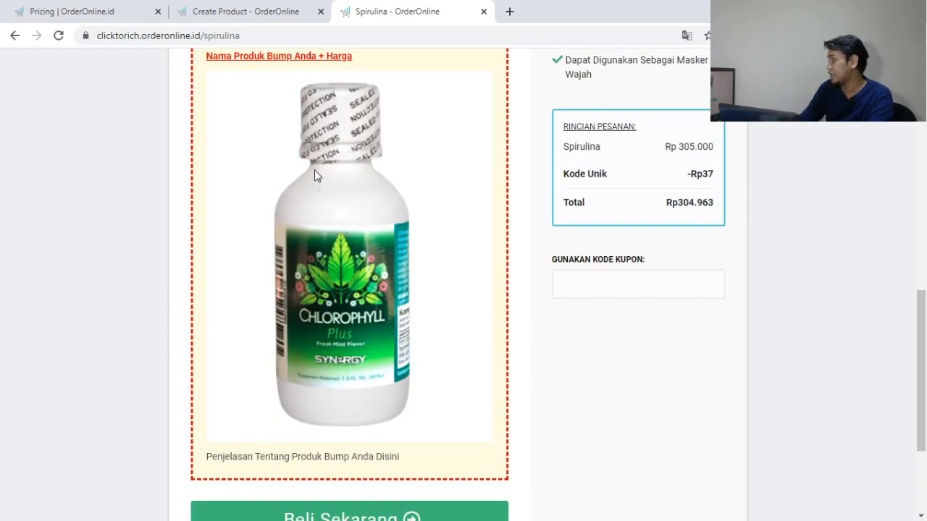
pyautogui.scroll(-2, 507, 232)
pyautogui.scroll(7, 565, 264)
pyautogui.scroll(5, 544, 269)
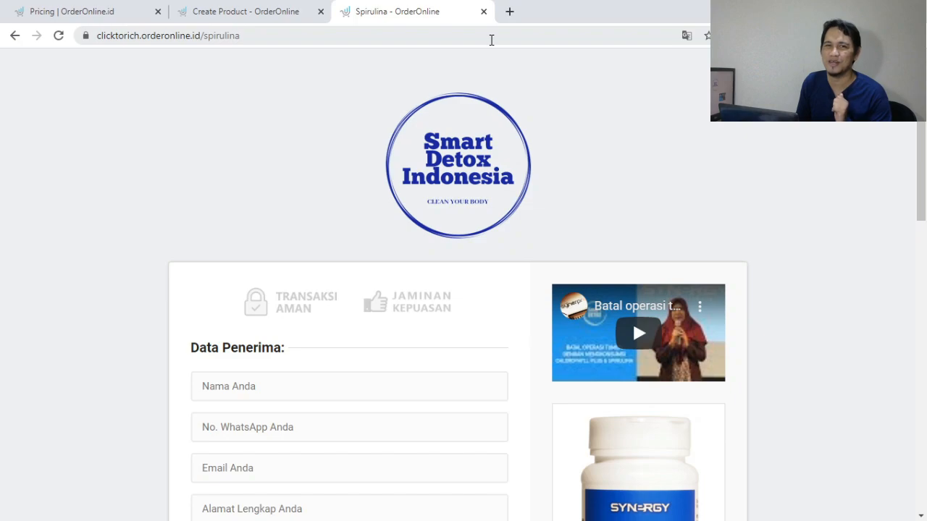
pyautogui.click(483, 10)
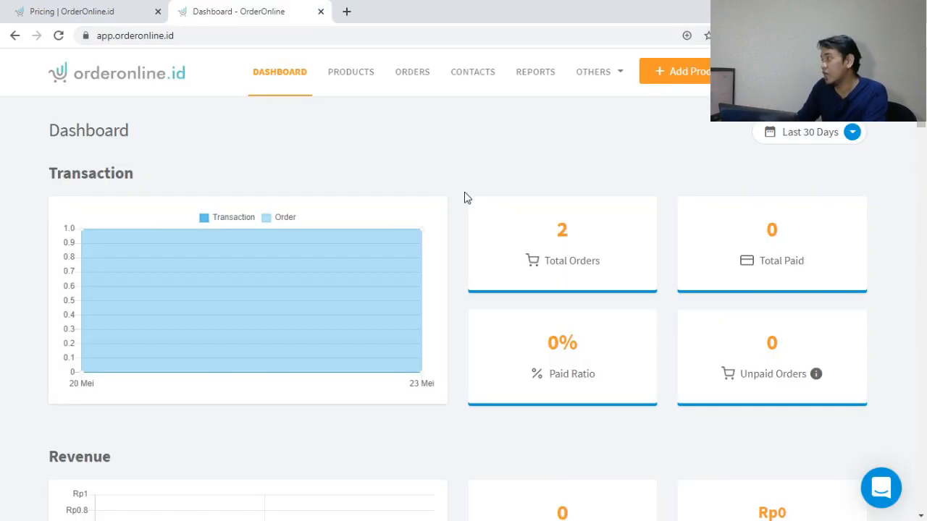
# - Look through the product list down to the Spirulina entry, and view the team performance report
pyautogui.click(356, 73)
pyautogui.scroll(-12, 352, 169)
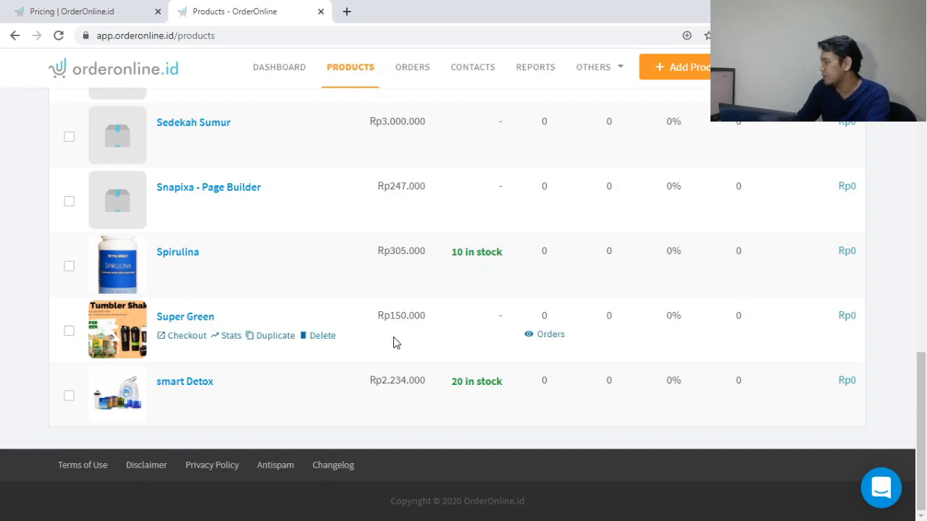
pyautogui.scroll(12, 394, 341)
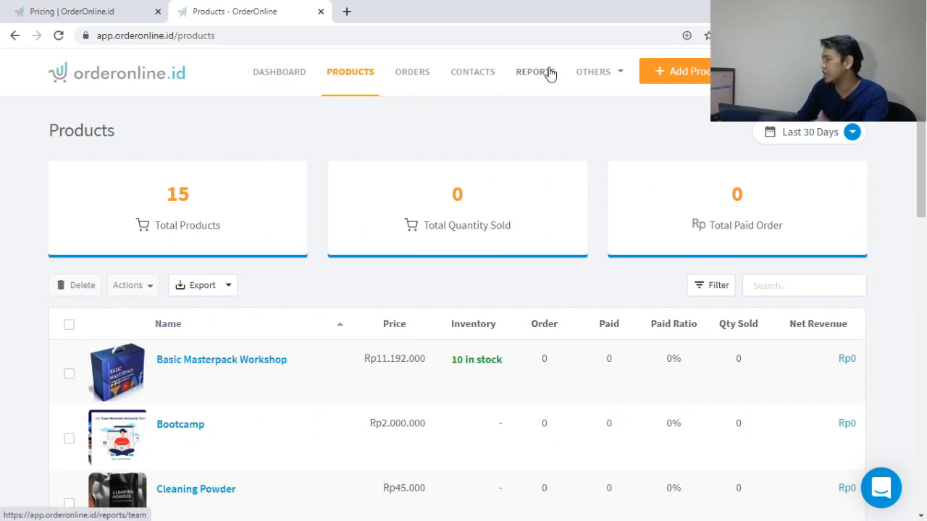
pyautogui.click(545, 72)
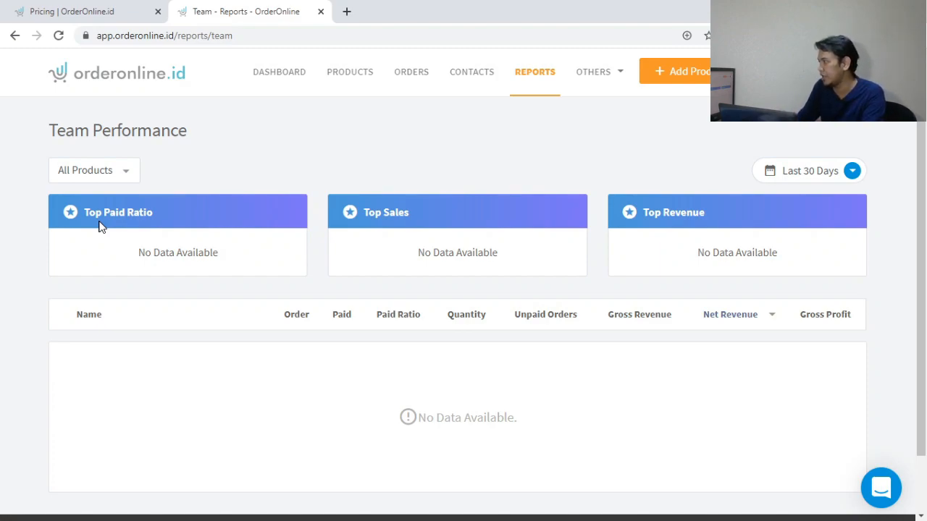
# - Review the orders list and examine the additional follow-up message options for the Network Marketing order without choosing one
pyautogui.click(410, 76)
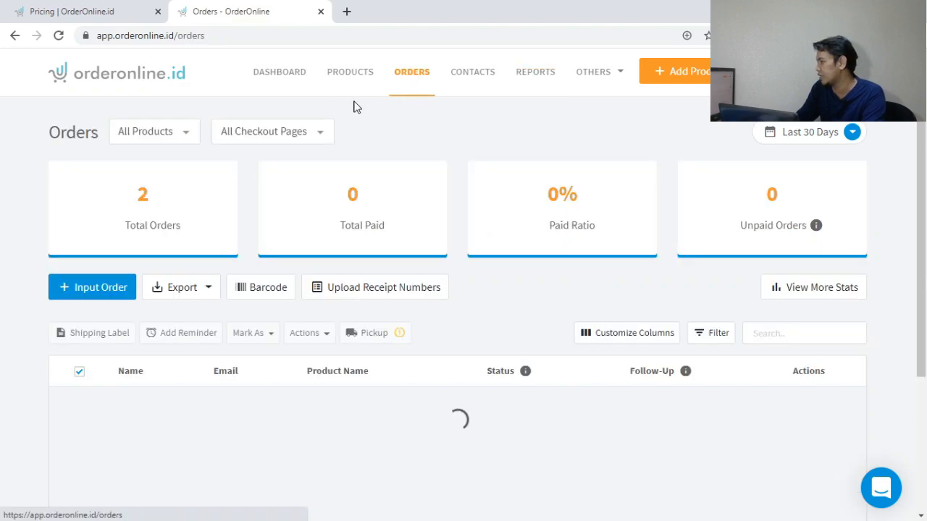
pyautogui.scroll(-3, 326, 166)
pyautogui.scroll(2, 346, 210)
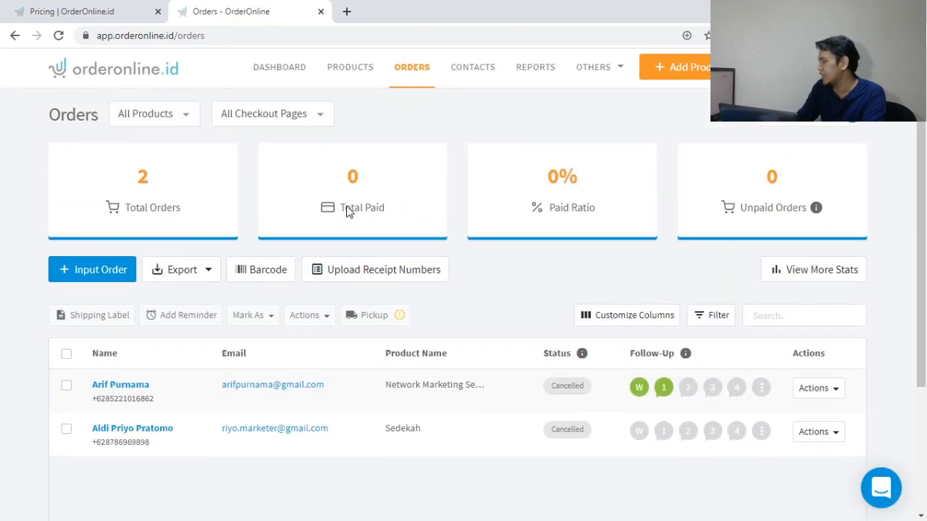
pyautogui.scroll(1, 340, 232)
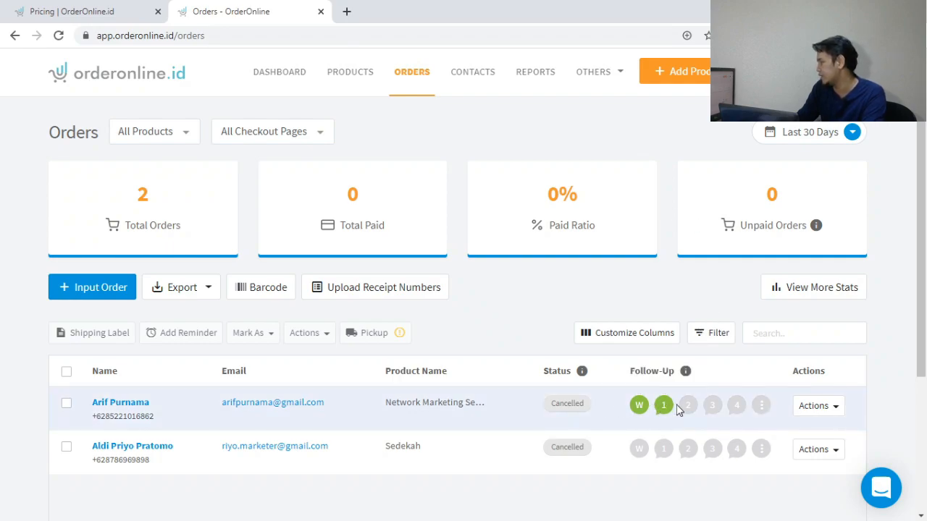
pyautogui.click(760, 408)
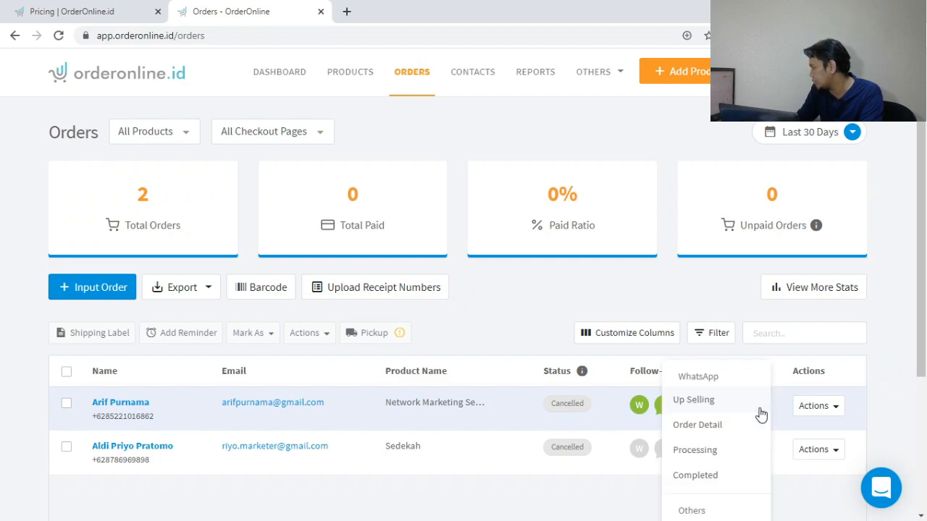
pyautogui.click(668, 297)
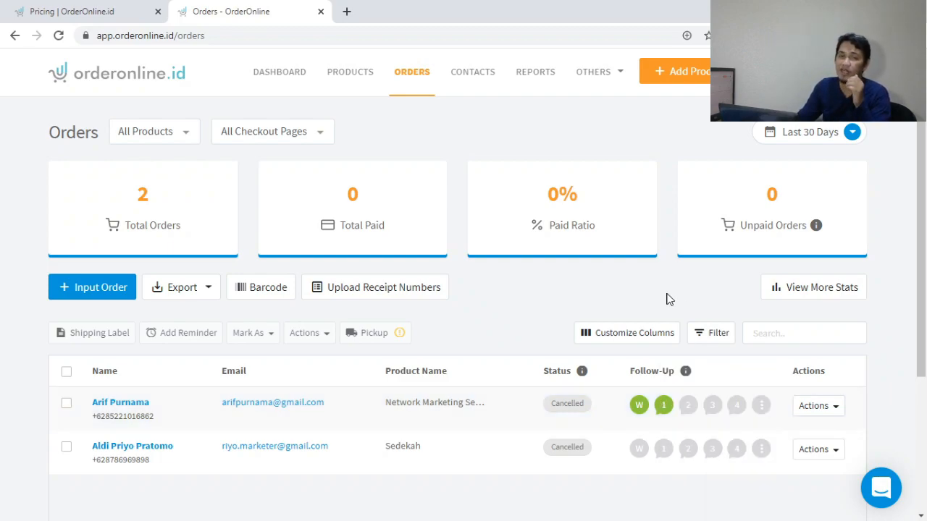